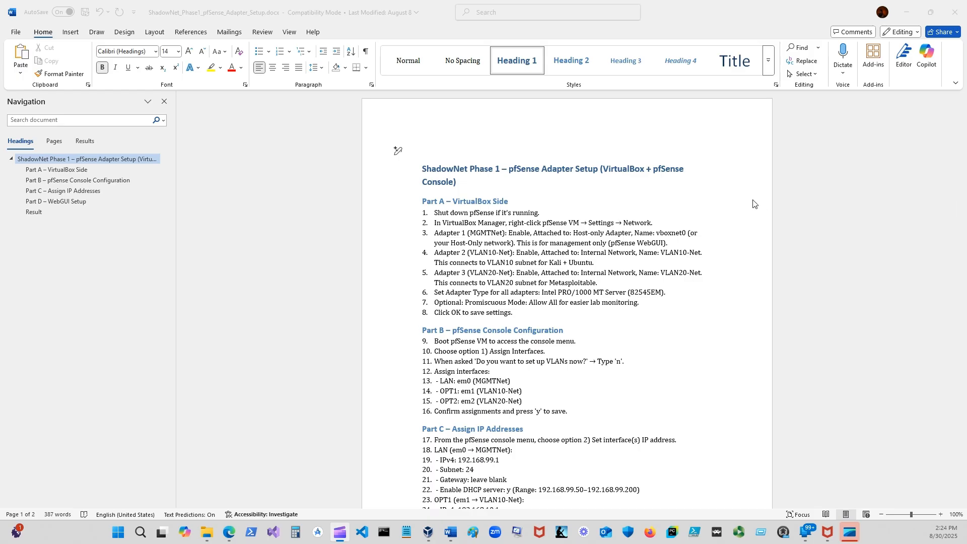
Step: Read the pfSense adapter setup document through to its Result section, and minimize it when finished
click(907, 15)
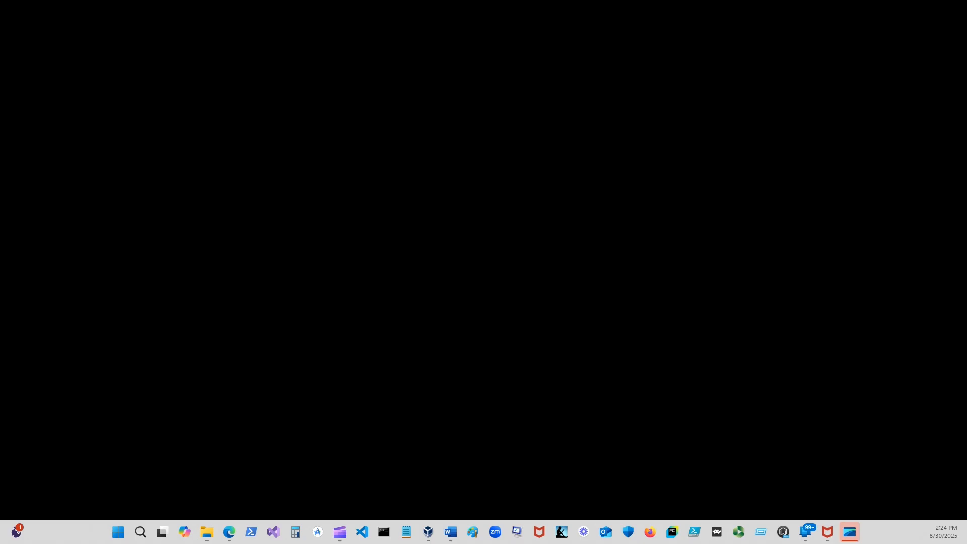
key(alt+Tab)
key(super+d)
key(super+d)
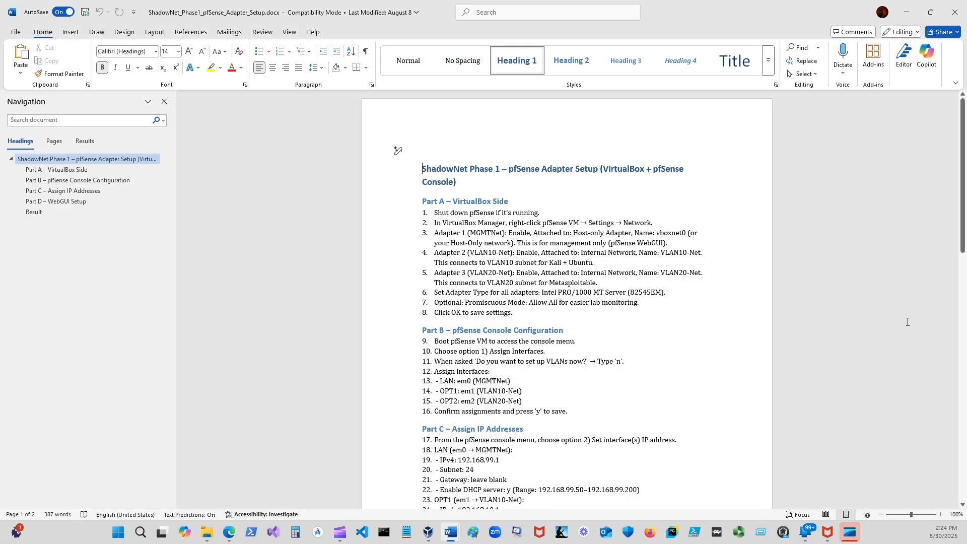
scroll(585, 319, down, 10)
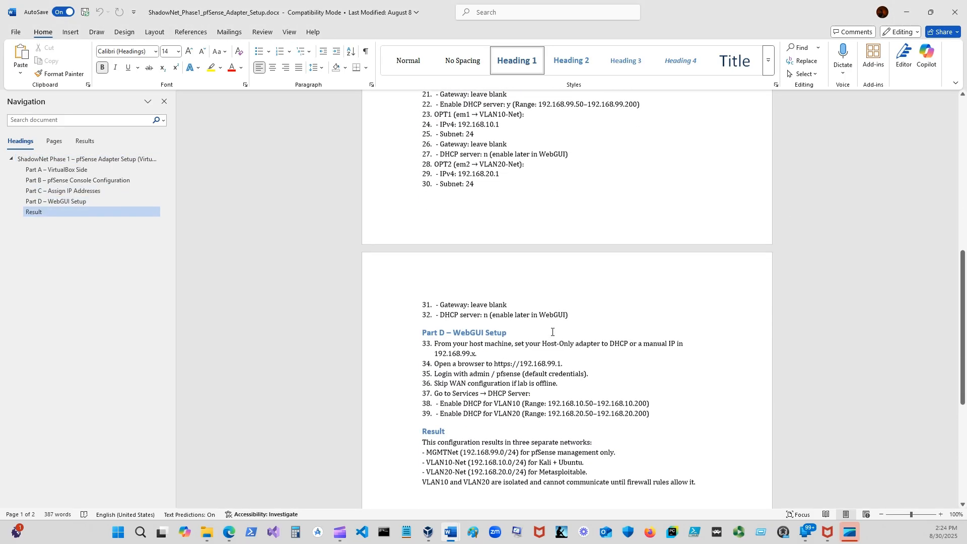
scroll(553, 332, up, 3)
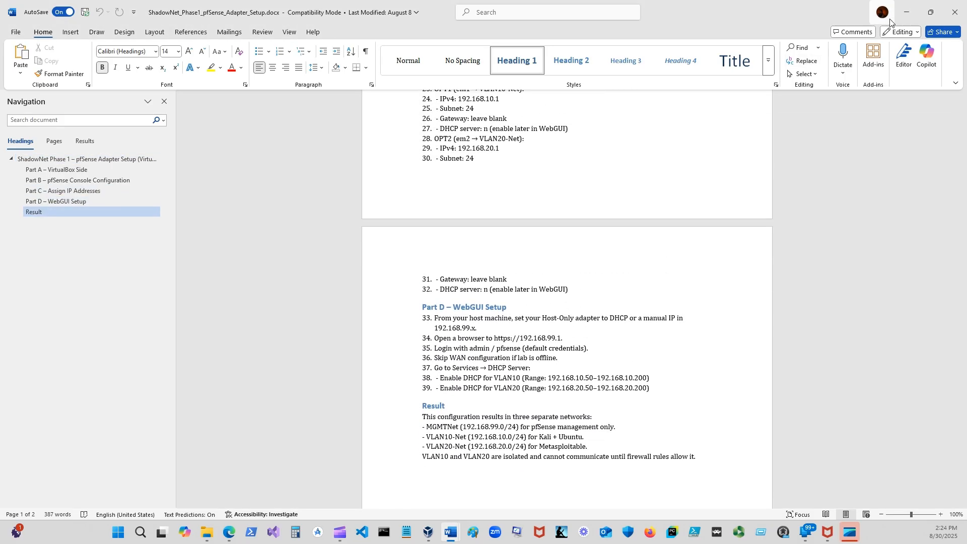
click(907, 12)
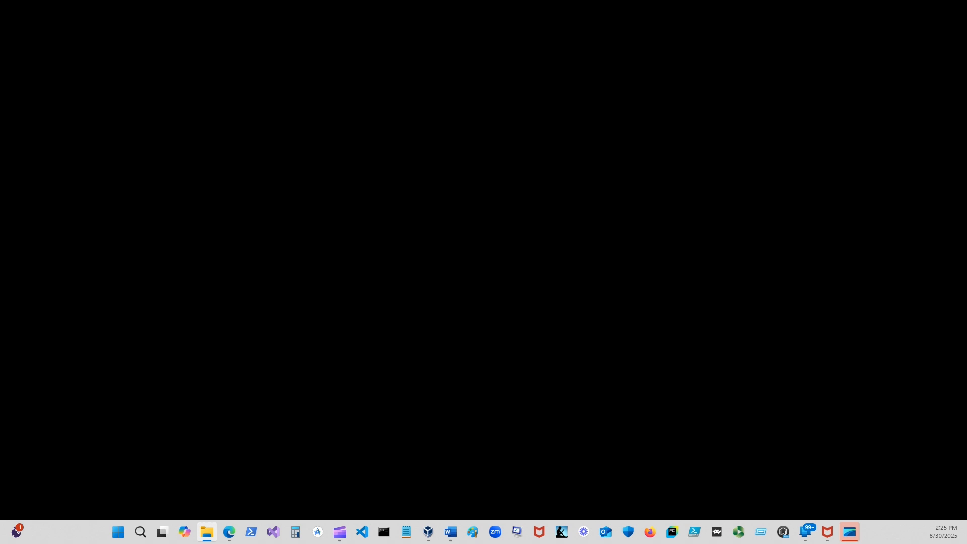
Step: Switch to Oracle VM VirtualBox Manager and move its window nearer the middle of the desktop
key(alt+Tab)
key(alt+Tab)
key(alt+Tab)
key(alt+Tab)
key(alt+Tab)
key(alt+Tab)
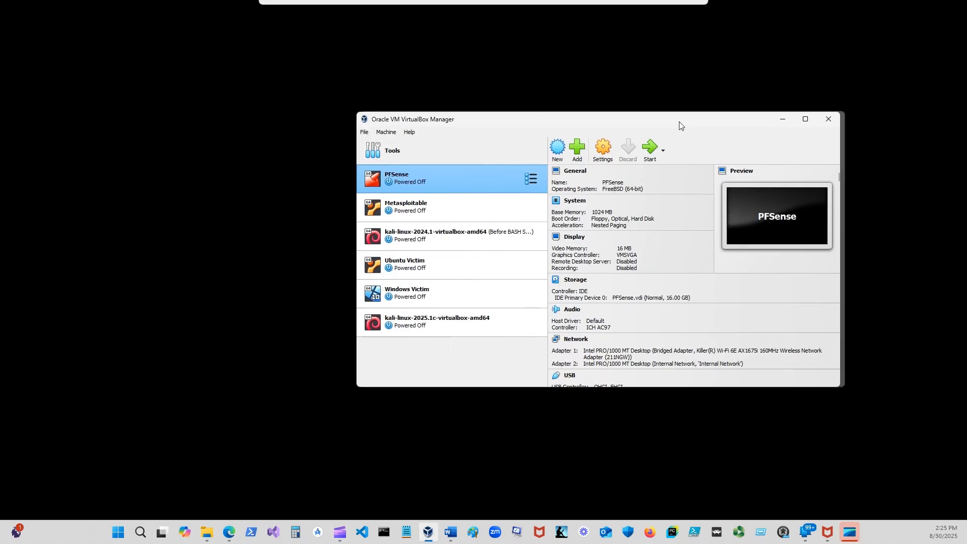
drag(681, 125, 609, 134)
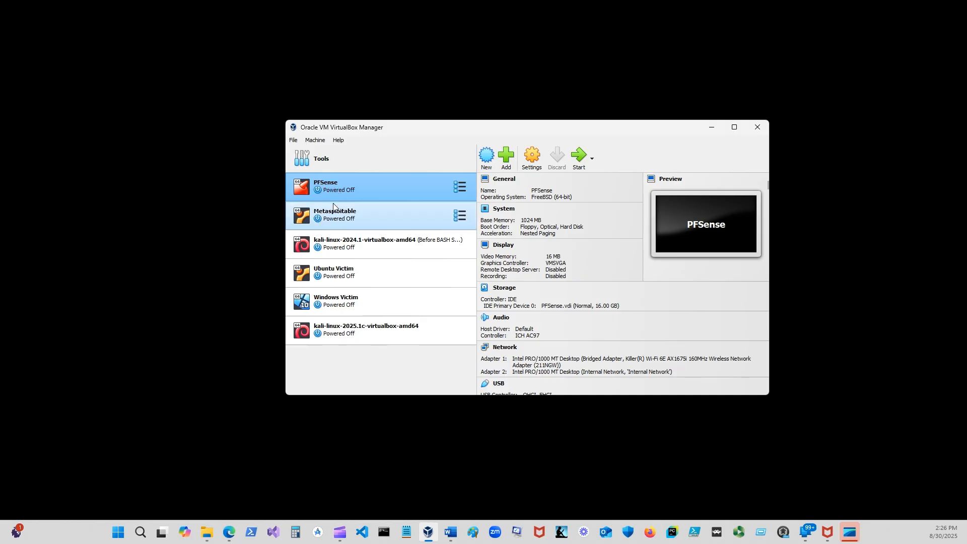
Step: Review the details of the PFSense, Metasploitable, Kali Linux and Ubuntu Victim virtual machines in the machine list
click(333, 216)
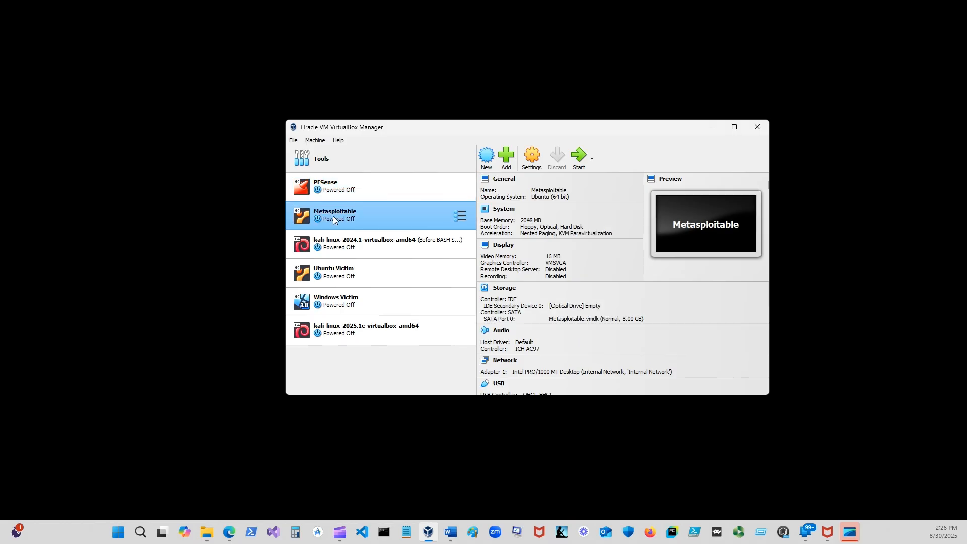
click(337, 249)
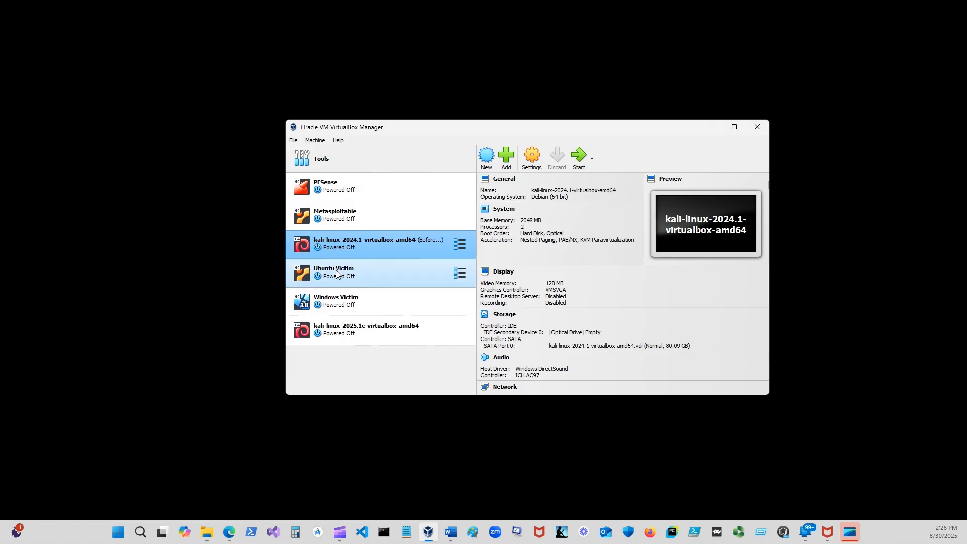
click(340, 334)
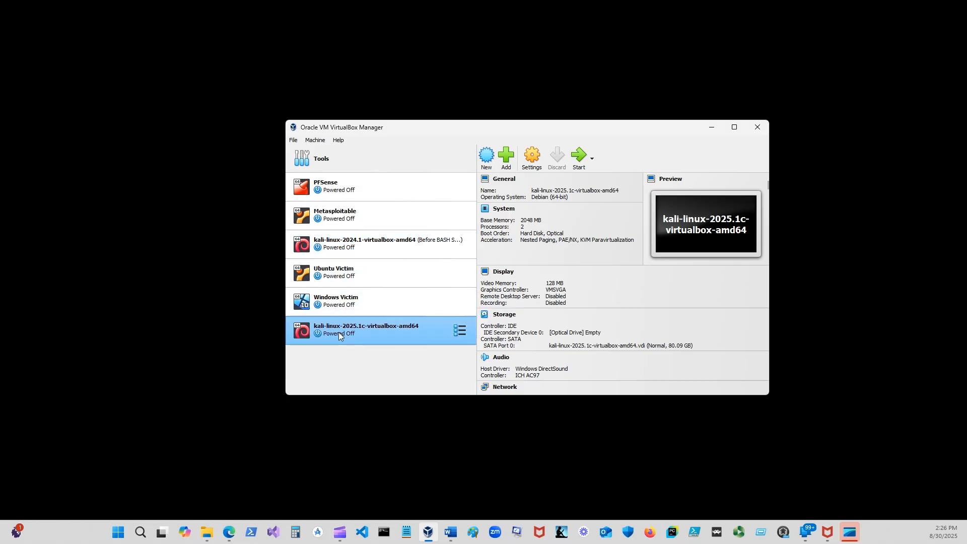
click(337, 275)
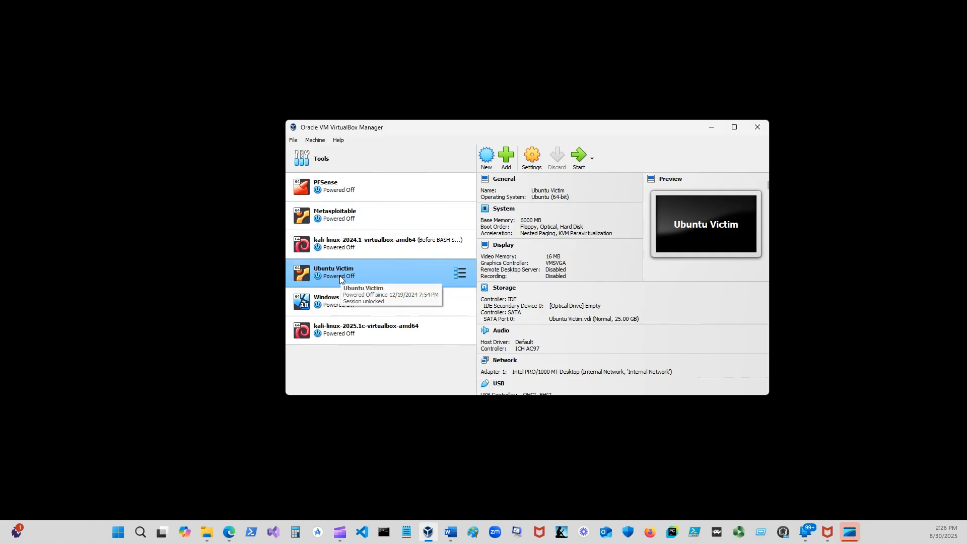
click(328, 190)
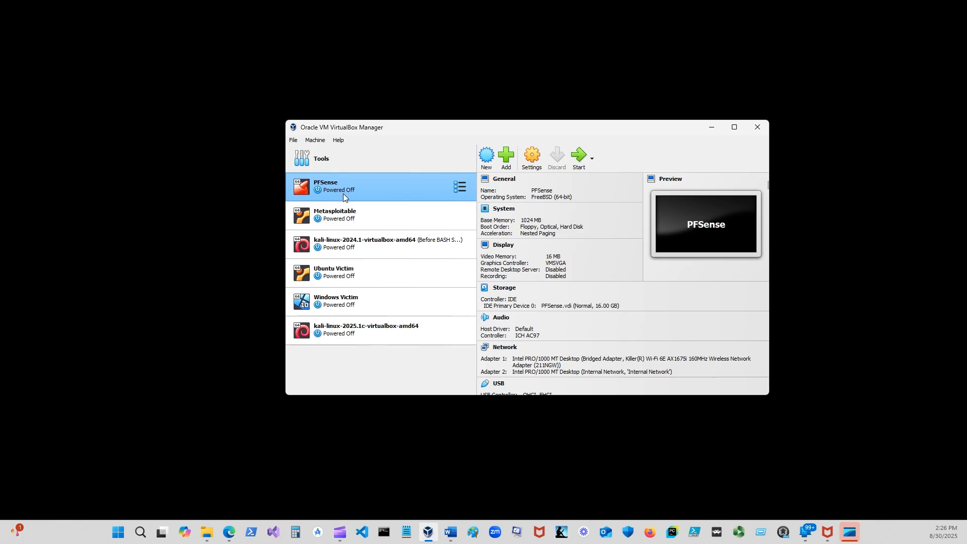
click(335, 223)
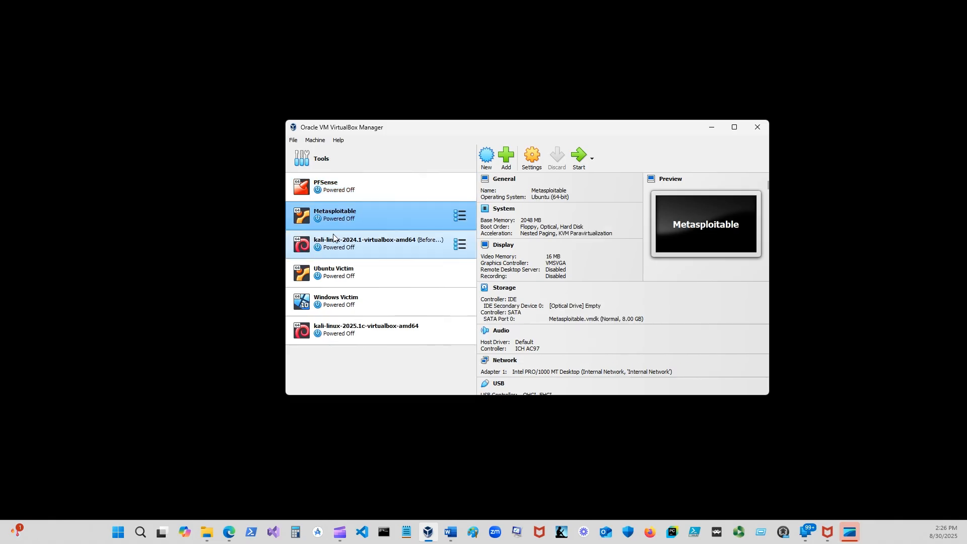
click(338, 279)
click(340, 328)
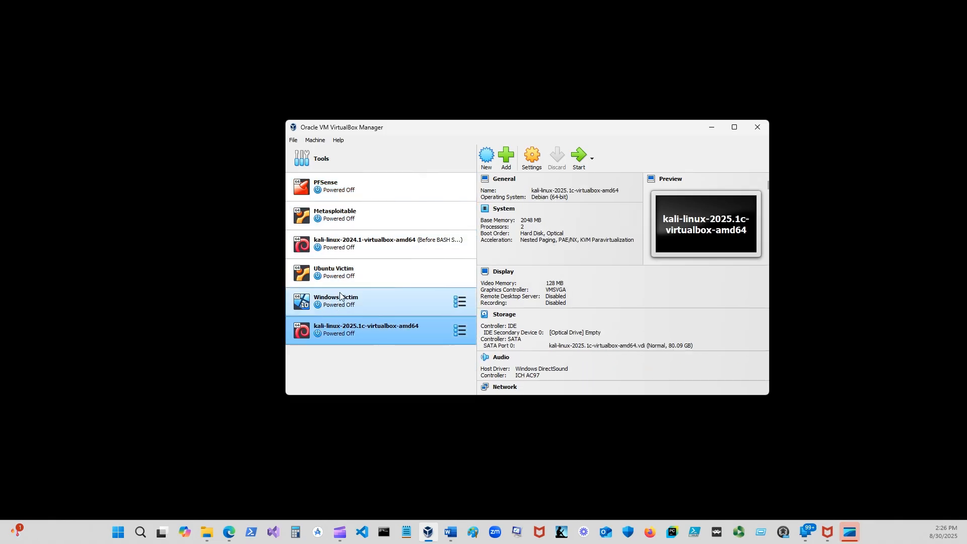
click(330, 187)
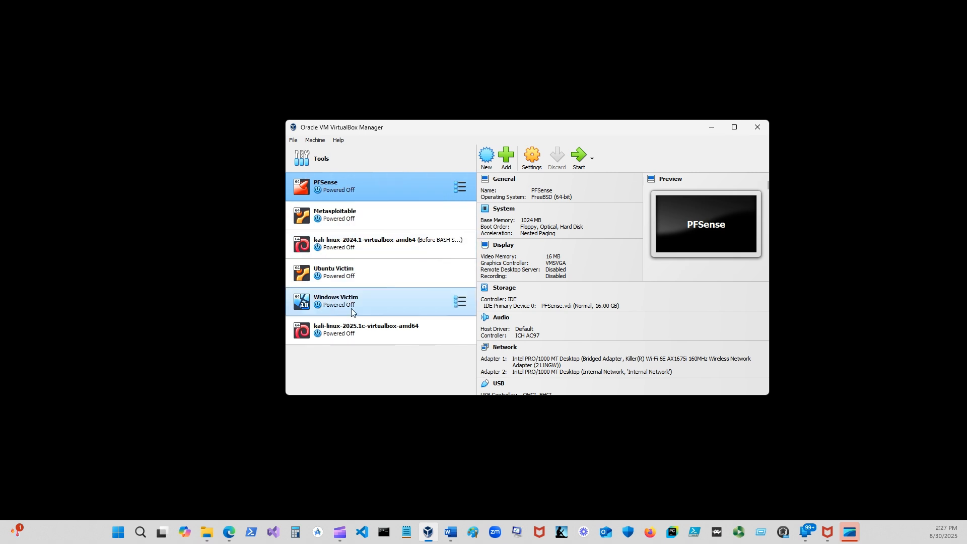
click(345, 338)
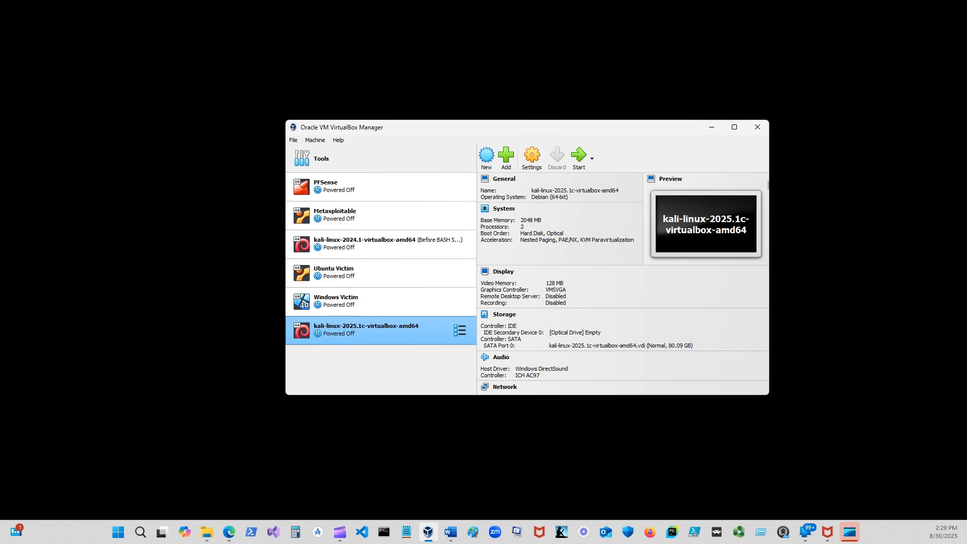
Step: Switch to the ShadowNet_SISP_Phase_Breakdown document in Word, putting the adapter setup document away, and show it full screen
key(alt+Tab)
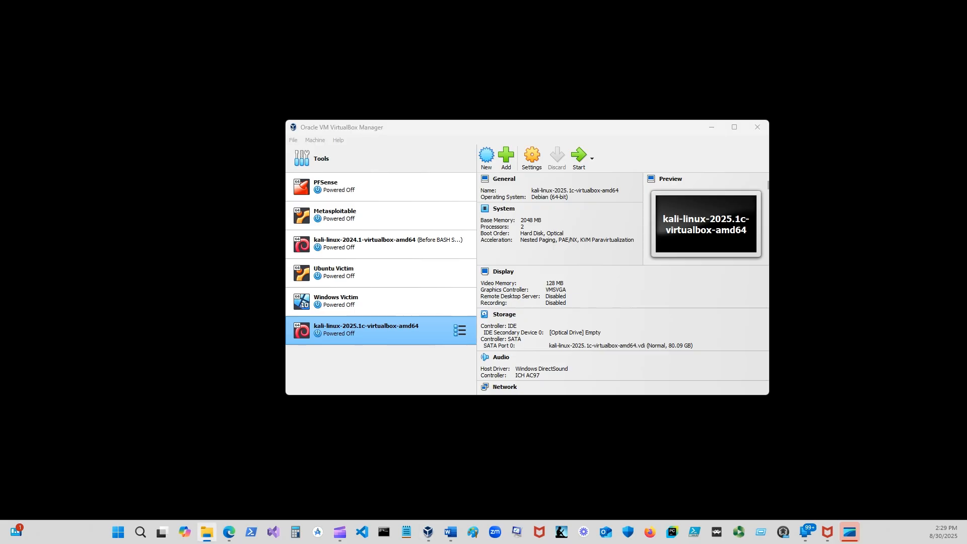
key(alt+Tab)
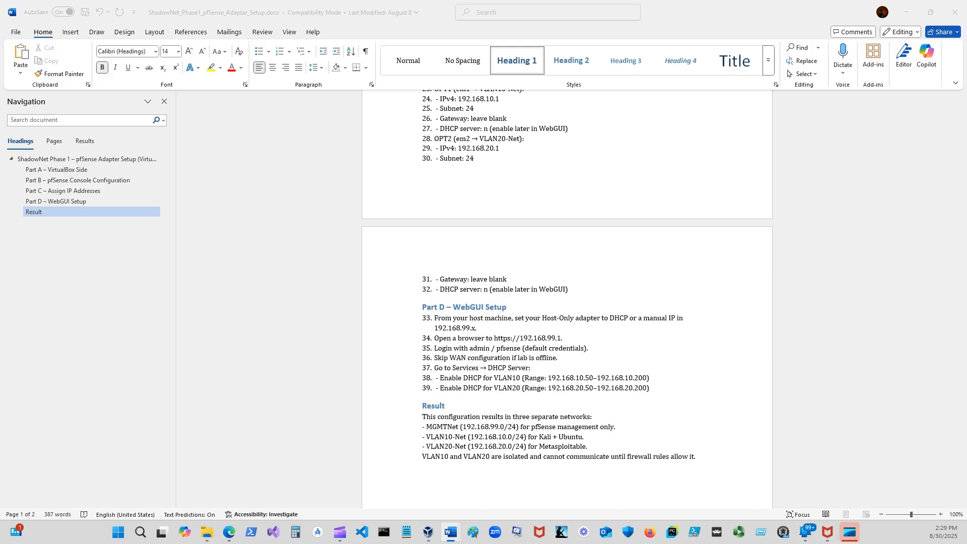
click(907, 11)
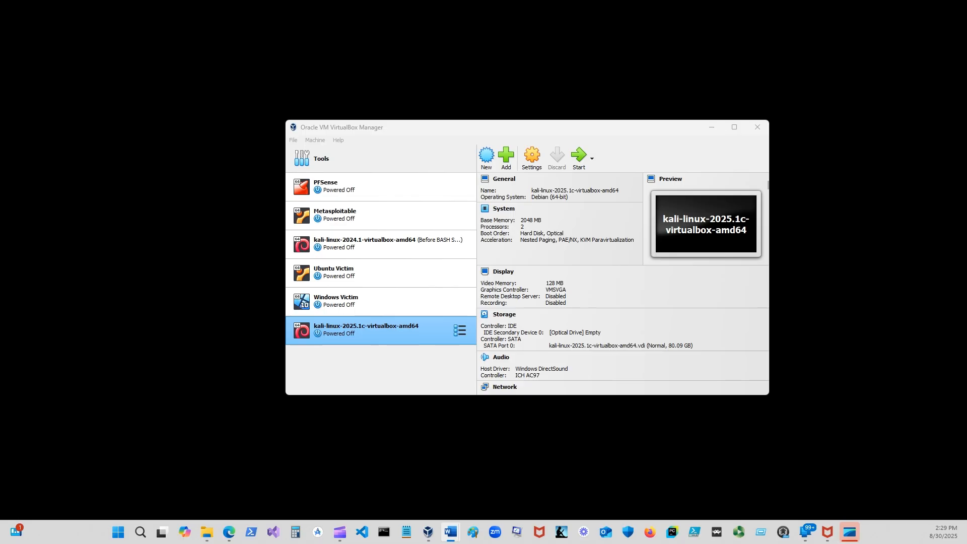
drag(966, 46, 574, 92)
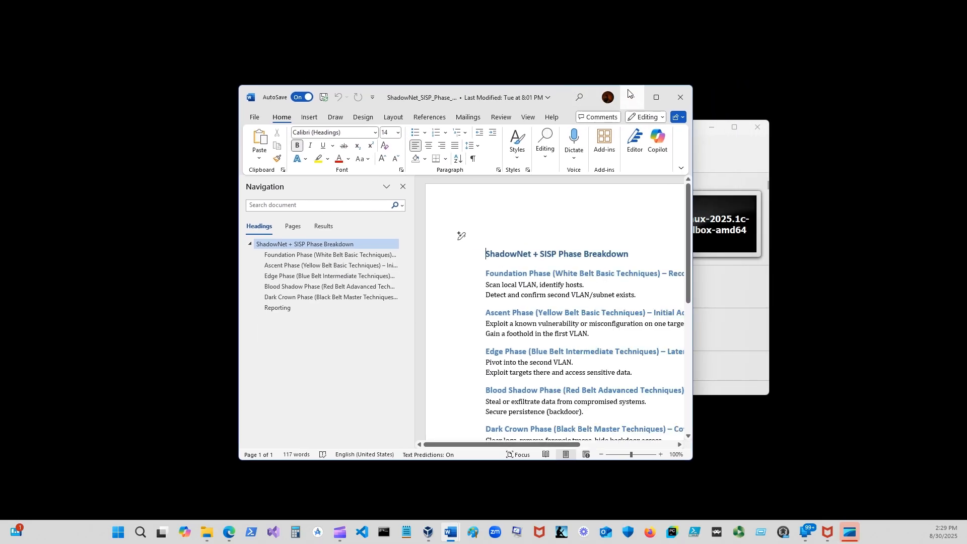
click(657, 96)
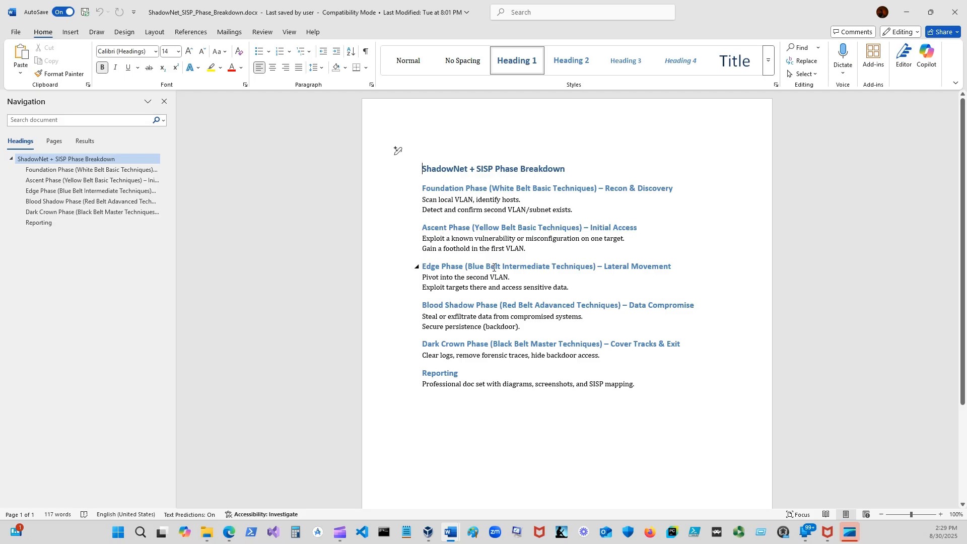
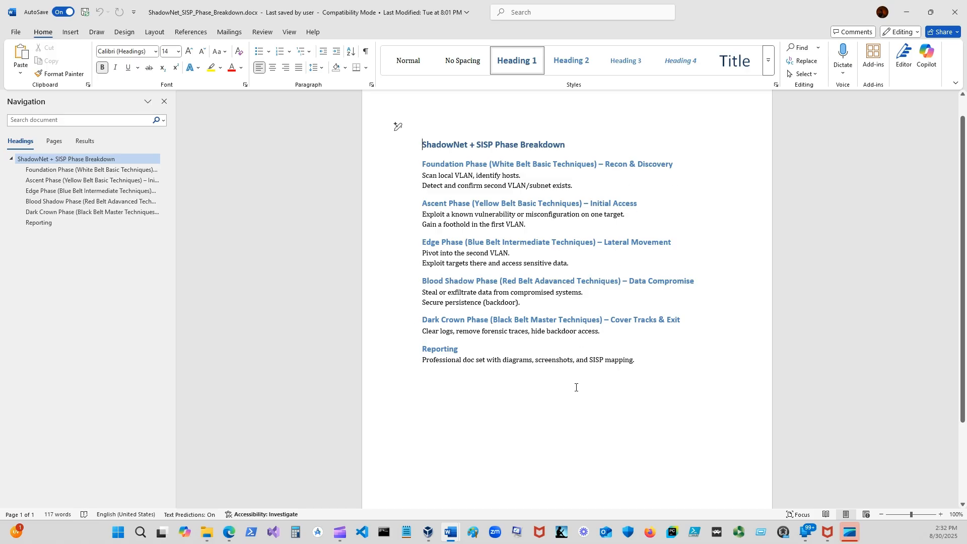
Step: Minimize the phase breakdown document and reposition the VirtualBox Manager window on the desktop
click(907, 12)
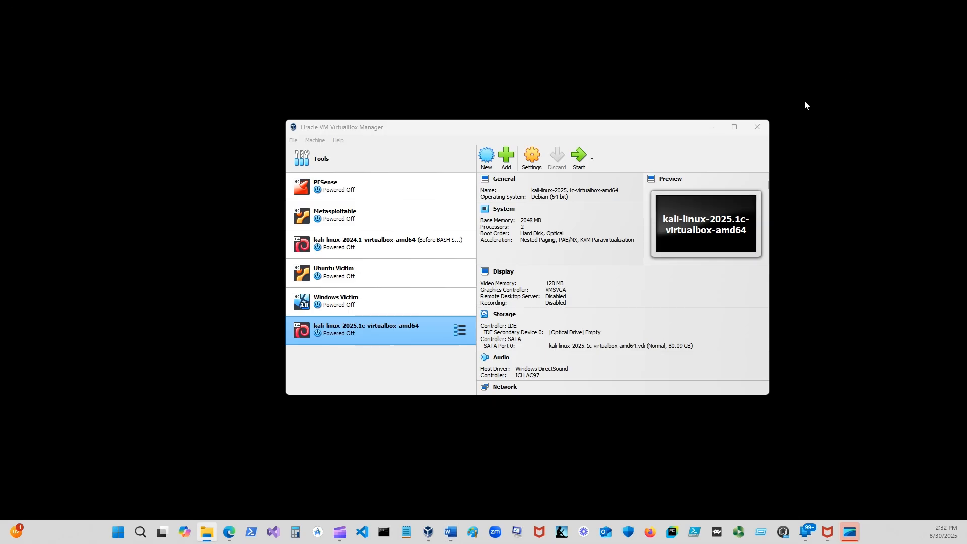
drag(593, 132, 630, 101)
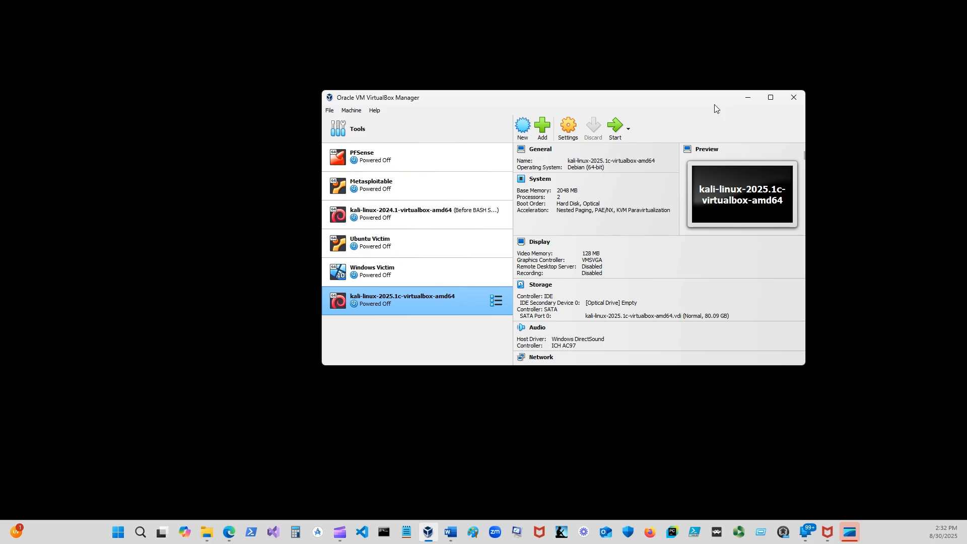
drag(695, 104, 675, 105)
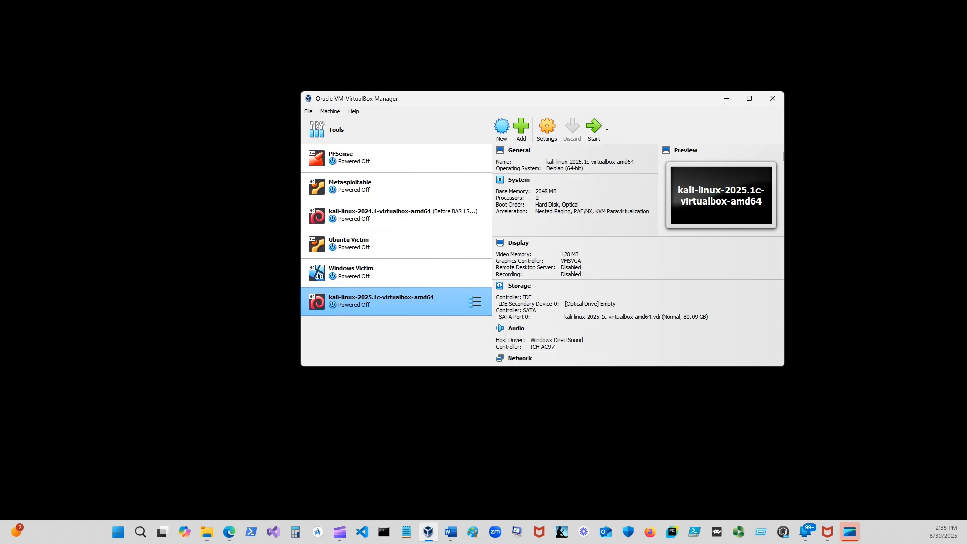
mouse_move(566, 100)
mouse_down()
mouse_move(542, 73)
mouse_move(572, 95)
mouse_move(566, 107)
mouse_up()
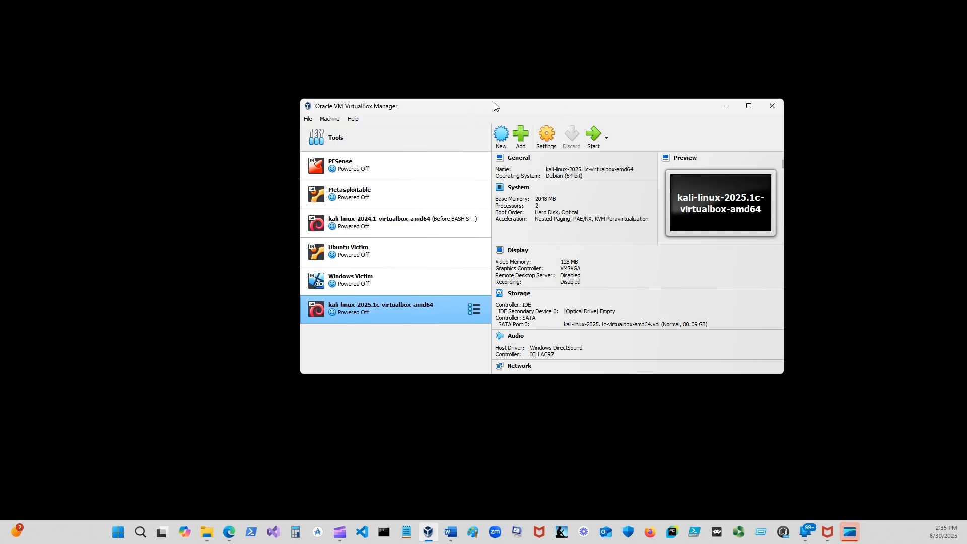
drag(545, 108, 514, 101)
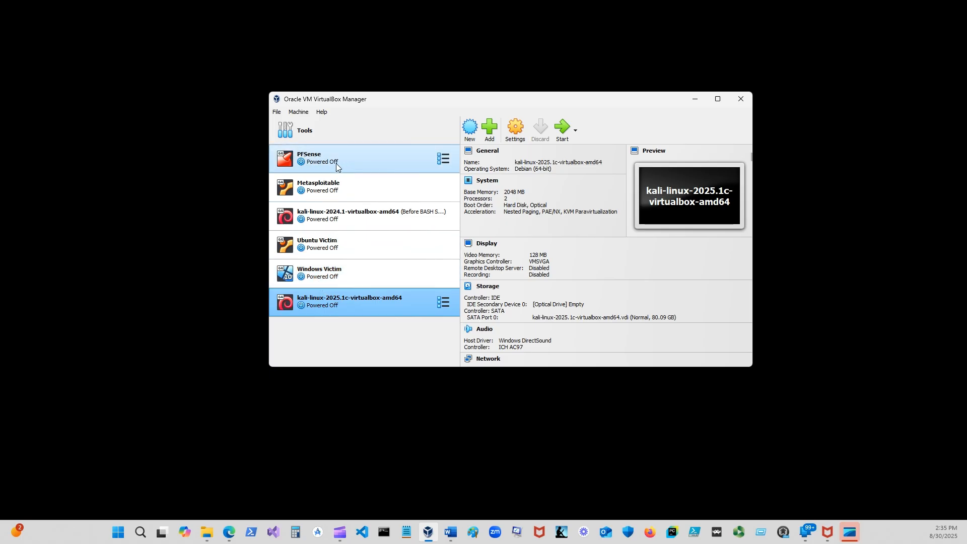
Step: Minimize VirtualBox Manager, then bring the ShadowNet_Phase1_Build document in Word onto the main screen and maximize it
click(697, 101)
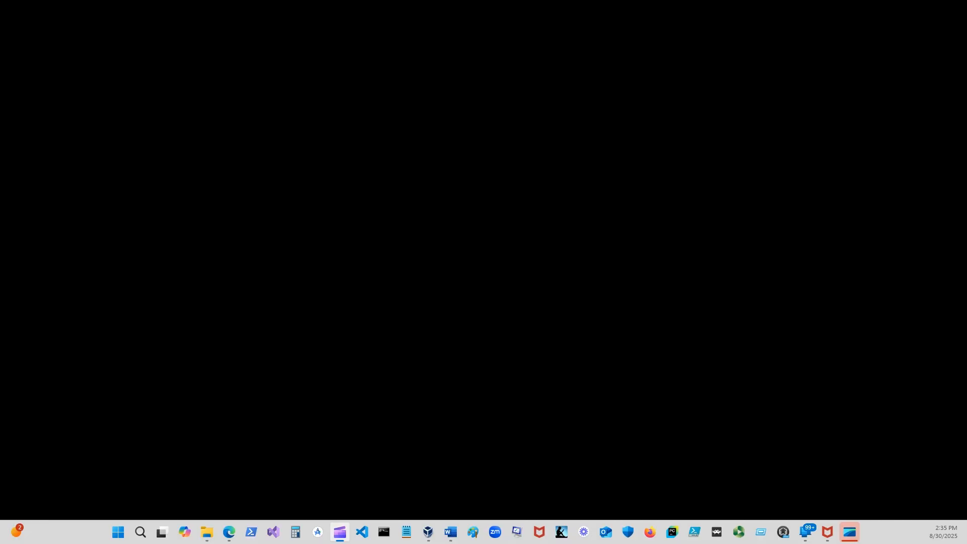
key(alt+Tab)
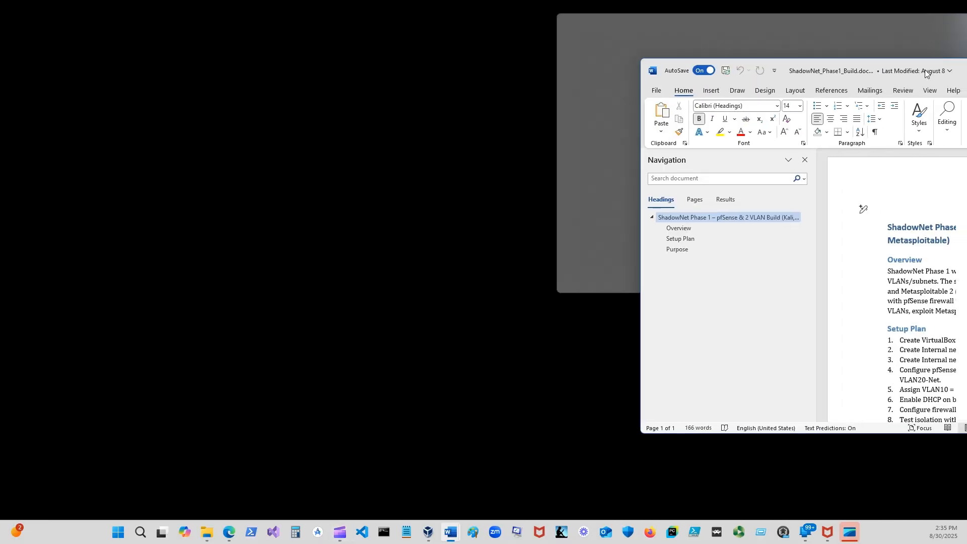
drag(842, 28, 619, 71)
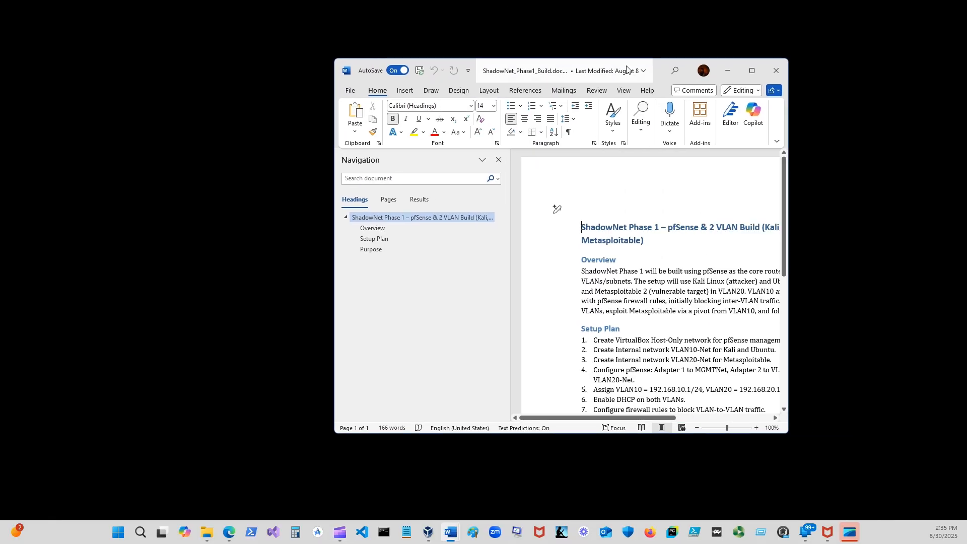
click(754, 71)
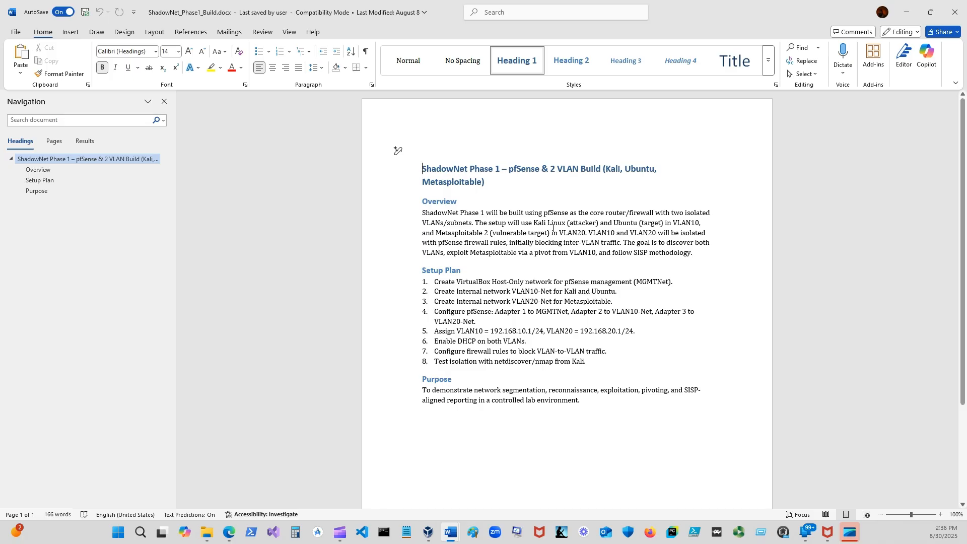
Step: Examine the Phase 1 build document's title, highlighting ShadowNet and the Kali, Ubuntu, Metasploitable machine list
double_click(466, 168)
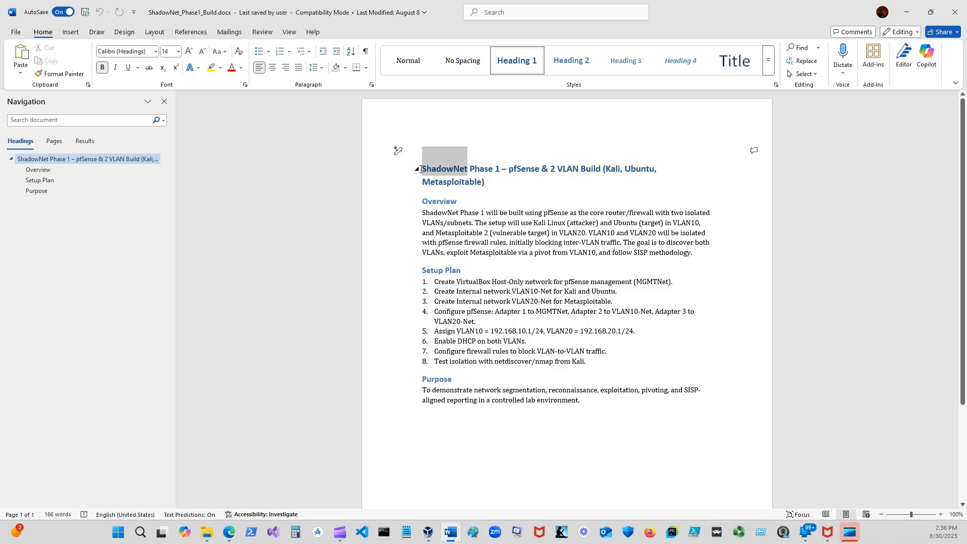
click(489, 170)
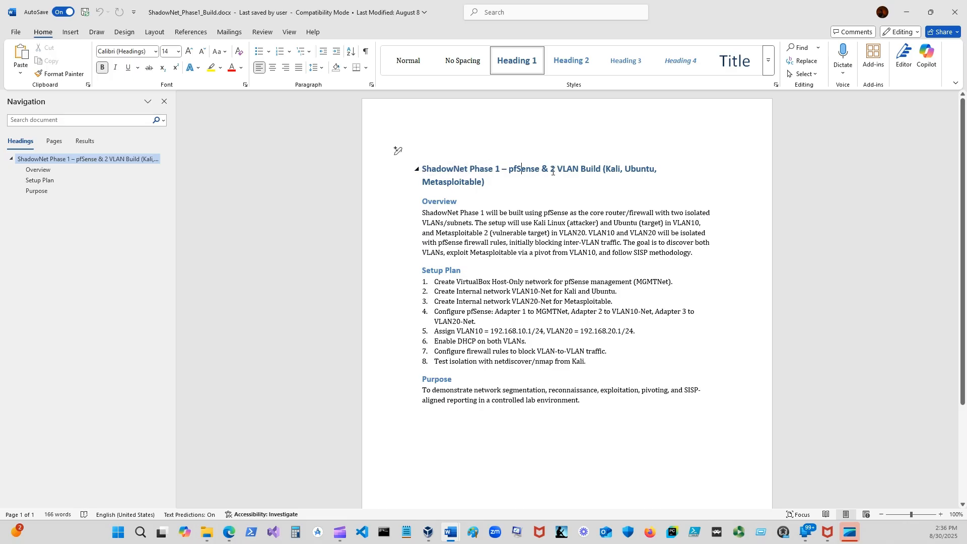
click(621, 169)
click(646, 169)
click(447, 184)
drag(608, 170, 649, 184)
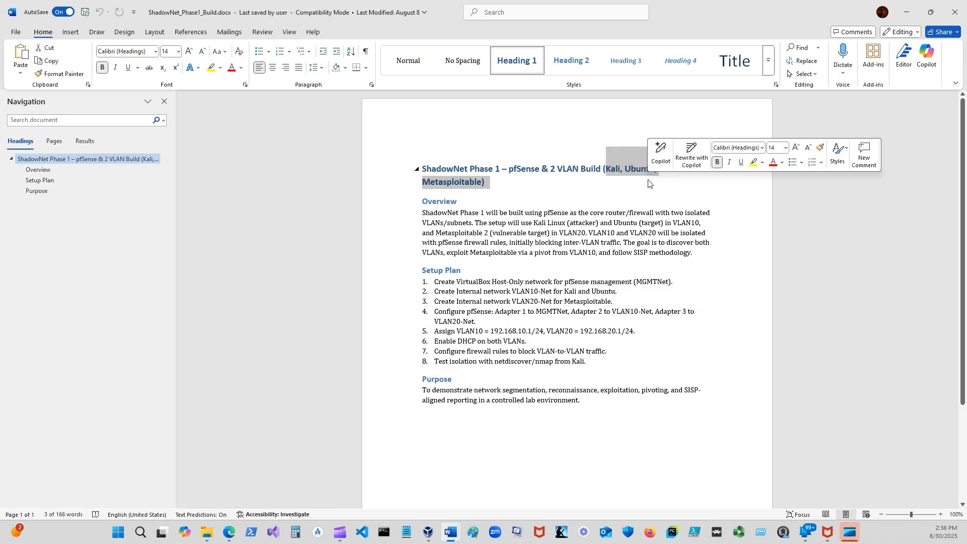
click(620, 165)
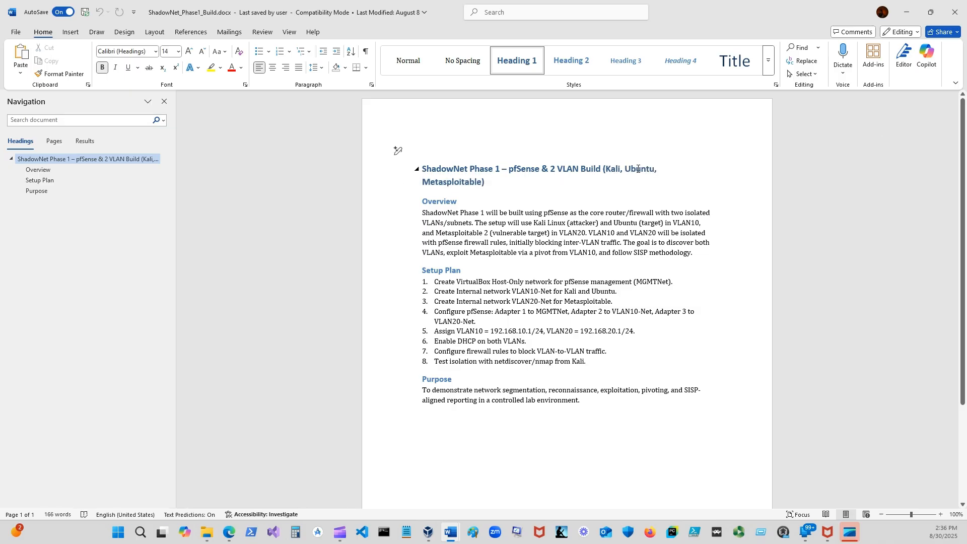
Step: Highlight the Ubuntu and Metasploitable machine names in the Phase 1 build document's title while reading it
click(447, 184)
drag(627, 169, 653, 173)
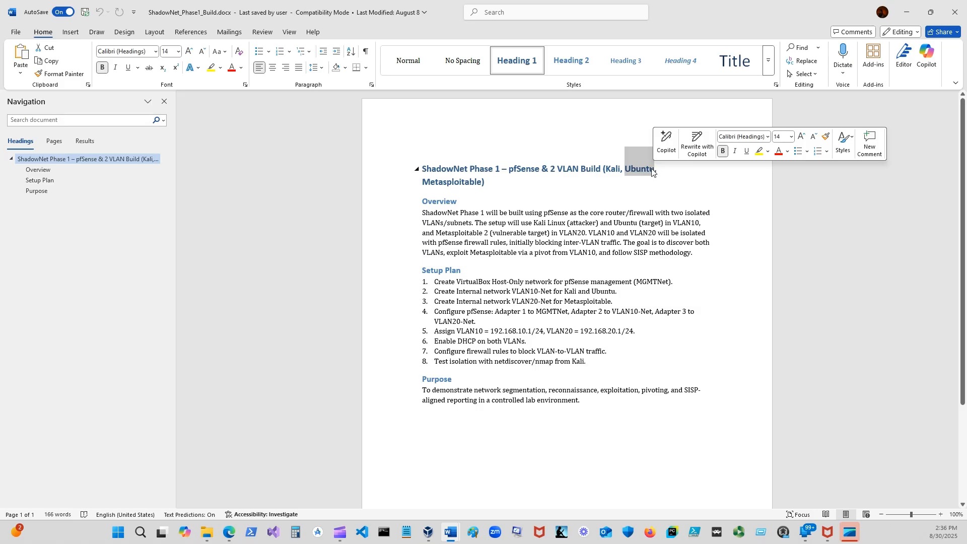
click(608, 169)
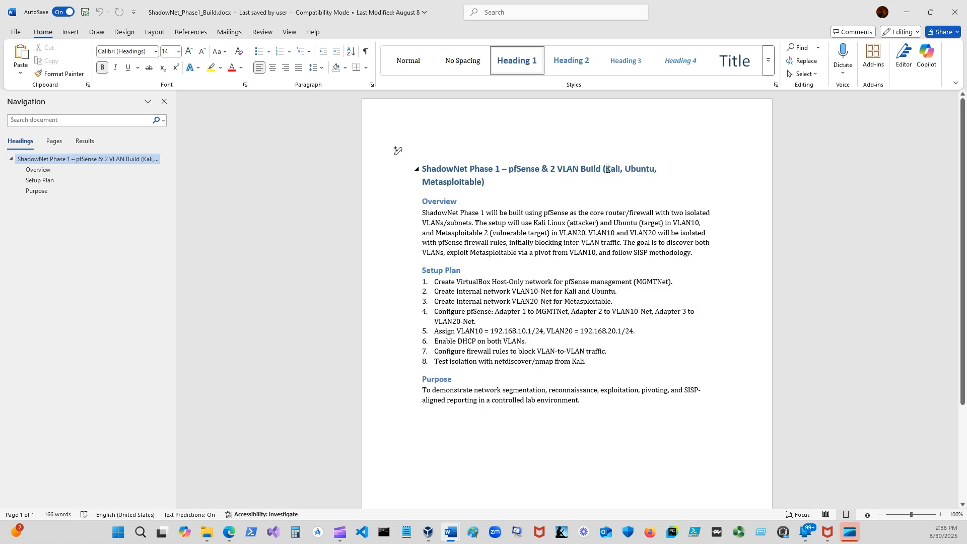
drag(626, 169, 650, 170)
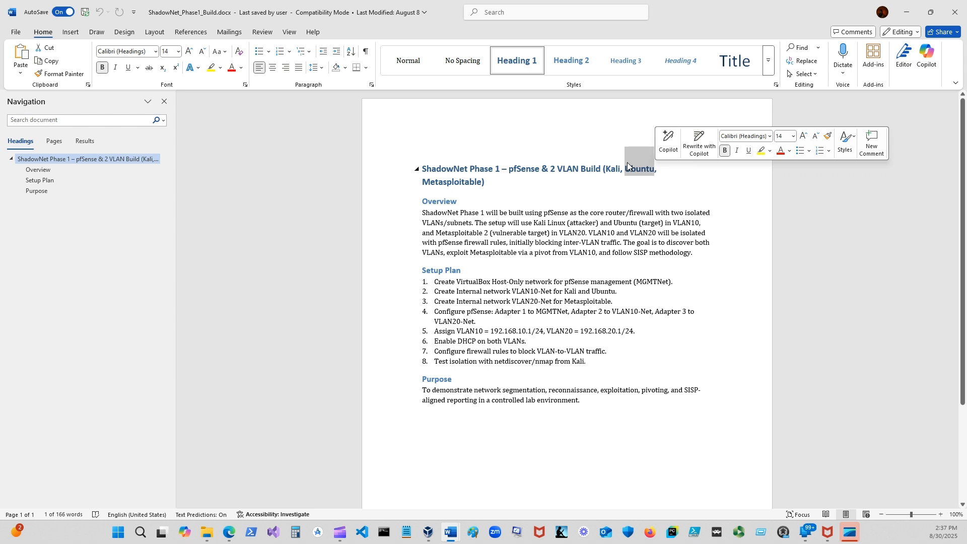
click(448, 188)
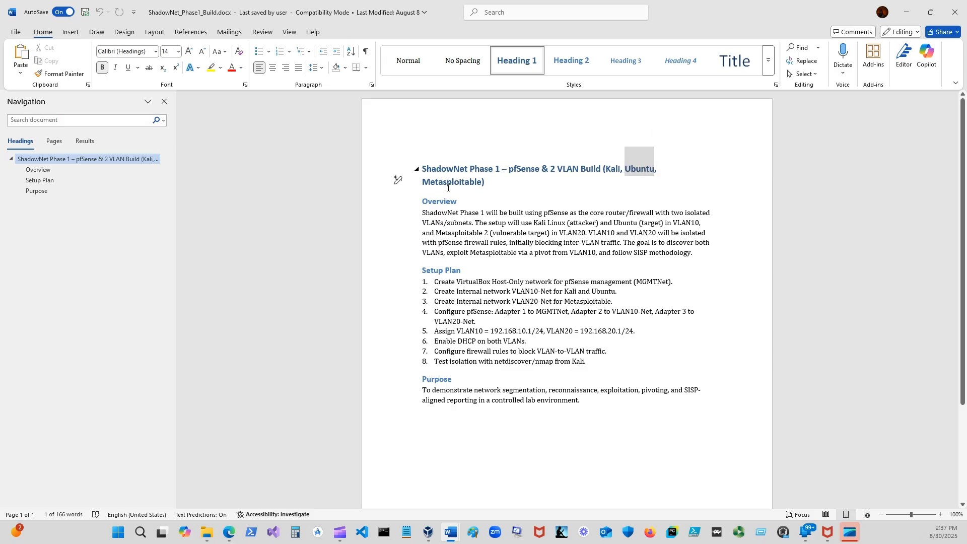
drag(424, 182, 483, 182)
Step: Read the Overview's opening sentences on the pfSense router/firewall, highlighting "Kali Linux (attacker)" and "Ubuntu (target) in VLAN10"
click(476, 213)
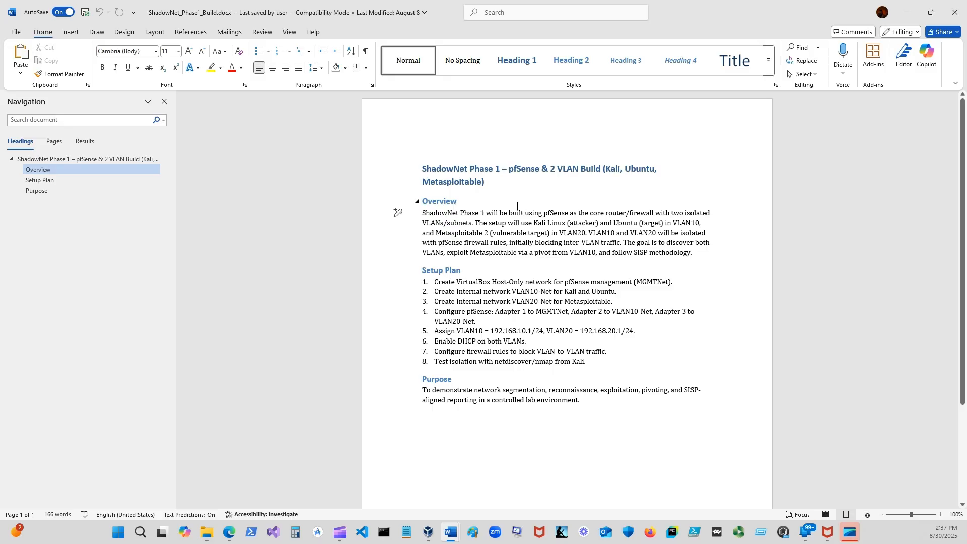
click(439, 214)
drag(651, 212, 545, 213)
click(655, 213)
click(429, 226)
drag(600, 223, 541, 225)
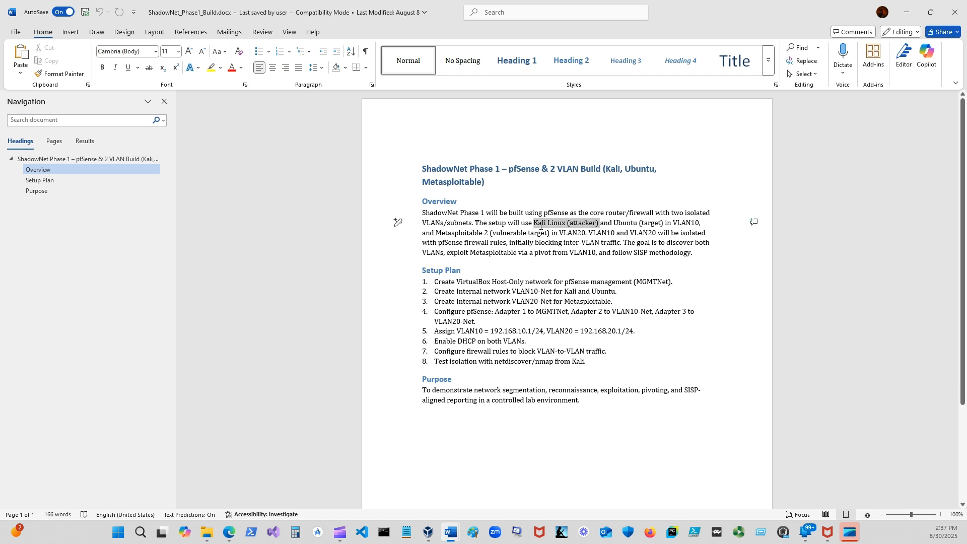
mouse_move(612, 223)
mouse_down()
mouse_move(669, 224)
mouse_move(614, 225)
mouse_up()
click(671, 223)
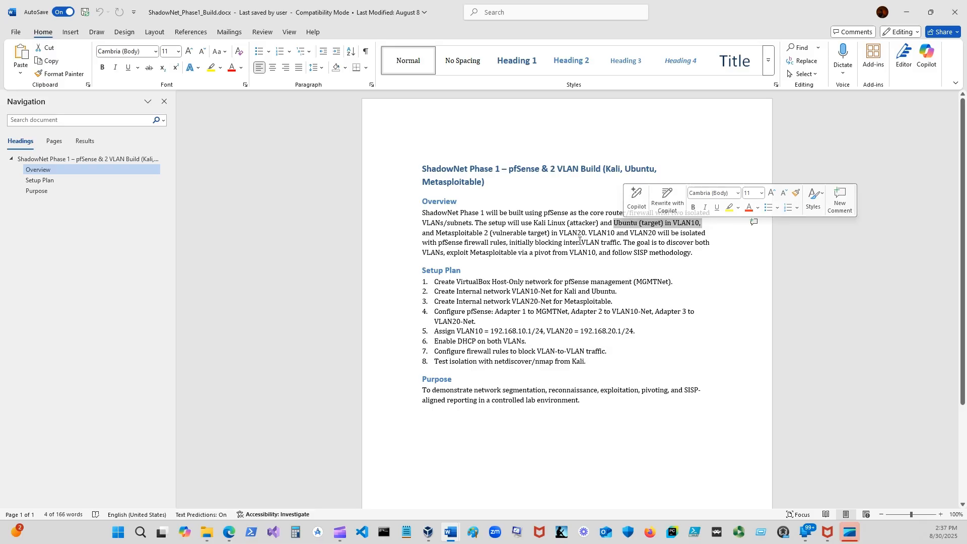
Step: Highlight "Metasploitable 2 (vulnerable target)" and its "in VLAN20" placement in the Overview paragraph
click(435, 233)
drag(435, 233, 550, 233)
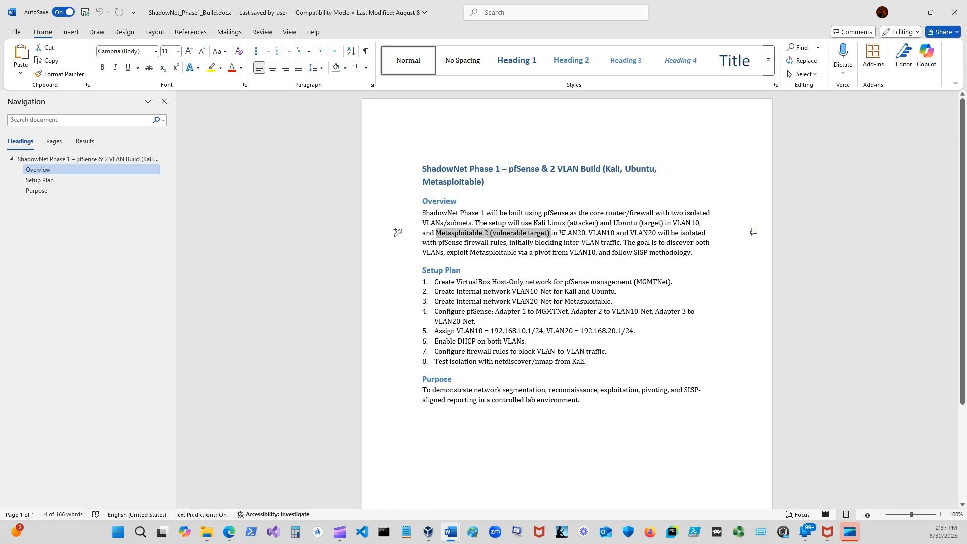
click(555, 243)
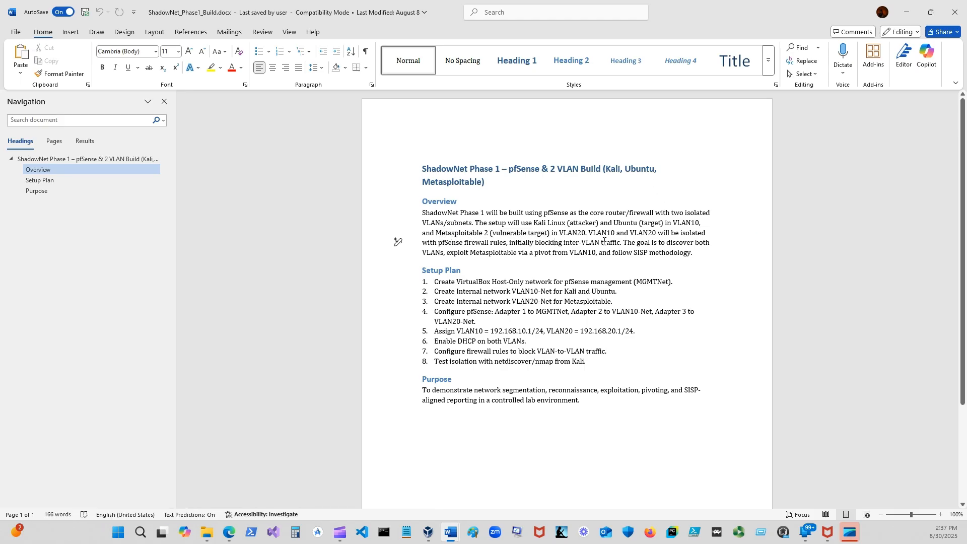
click(569, 233)
drag(587, 233, 560, 233)
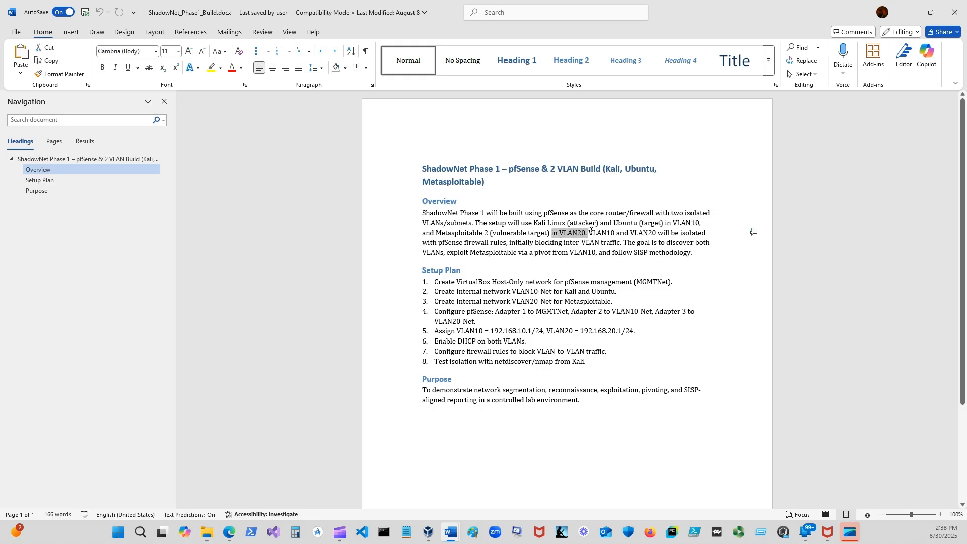
key(Right)
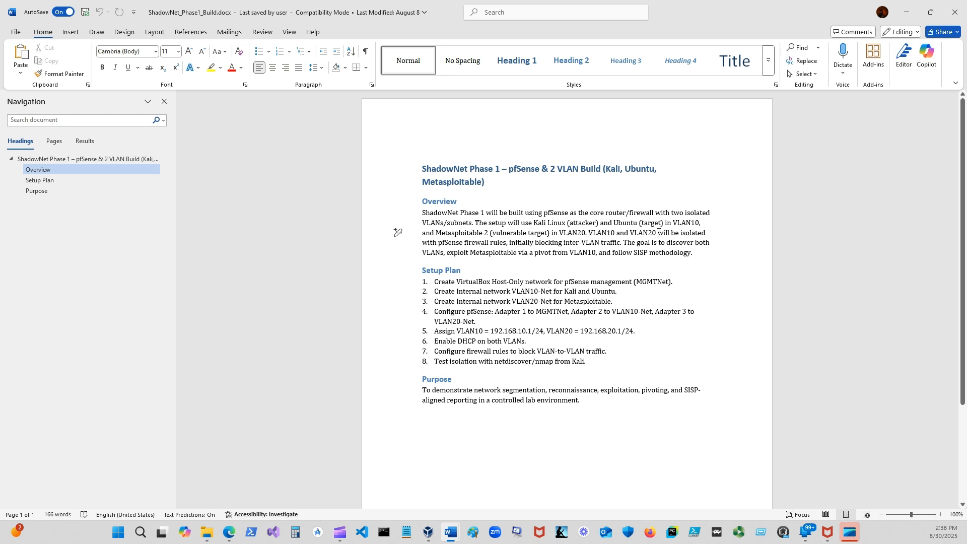
Step: Examine the Overview's VLAN isolation and firewall rule text, highlighting the Metasploitable 2 target in VLAN20 and the Ubuntu target
click(449, 243)
click(608, 243)
click(431, 250)
drag(437, 234, 575, 231)
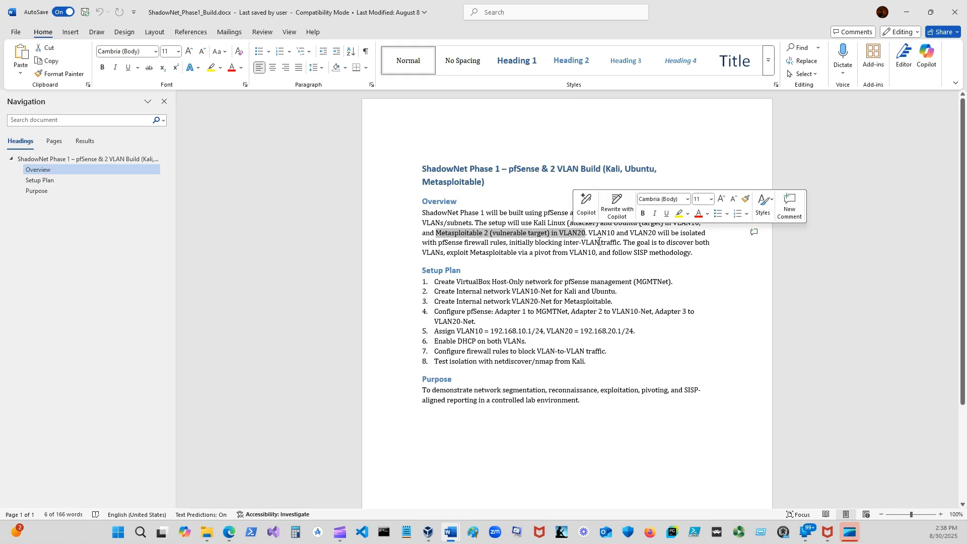
click(601, 242)
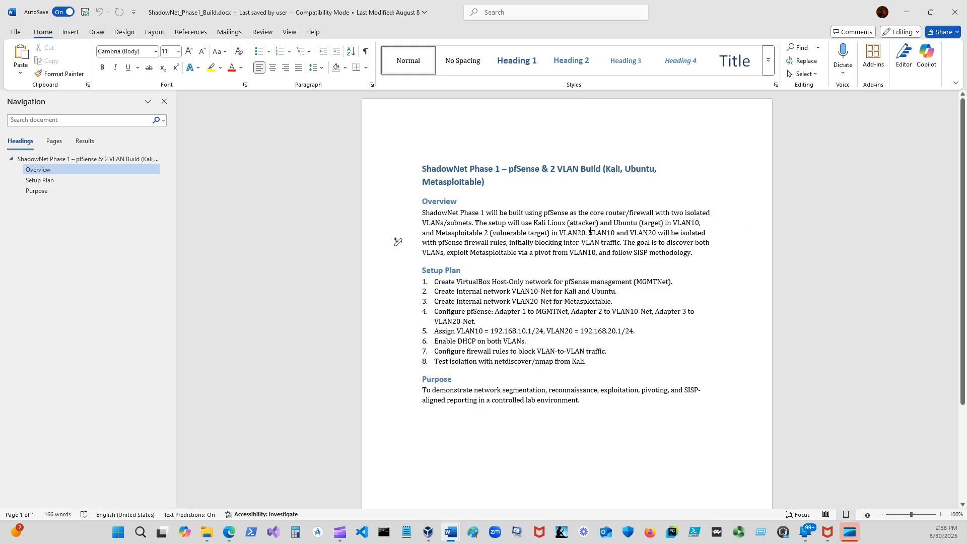
drag(590, 232, 656, 224)
click(611, 228)
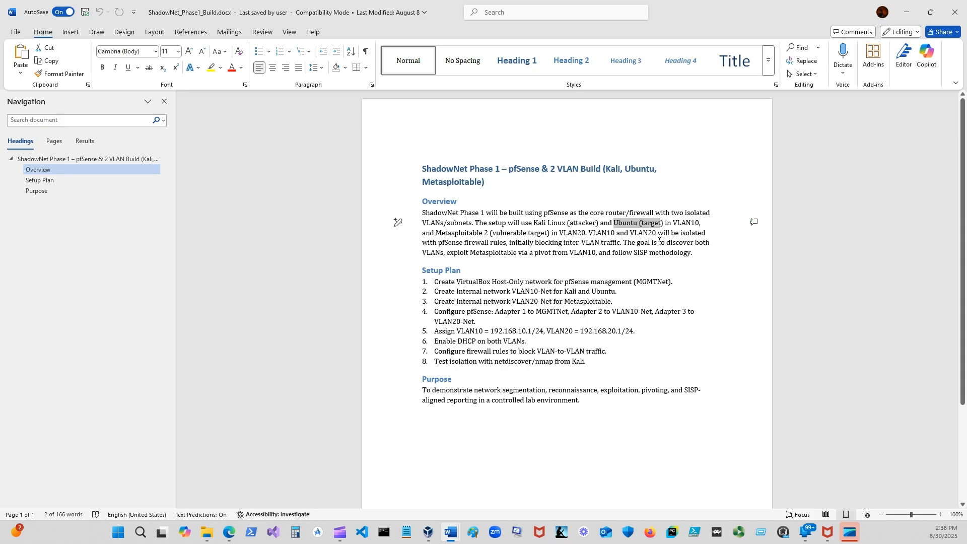
Step: Read the Overview's goal sentence on discovering both VLANs and exploiting Metasploitable via a pivot, highlighting SISP
click(448, 243)
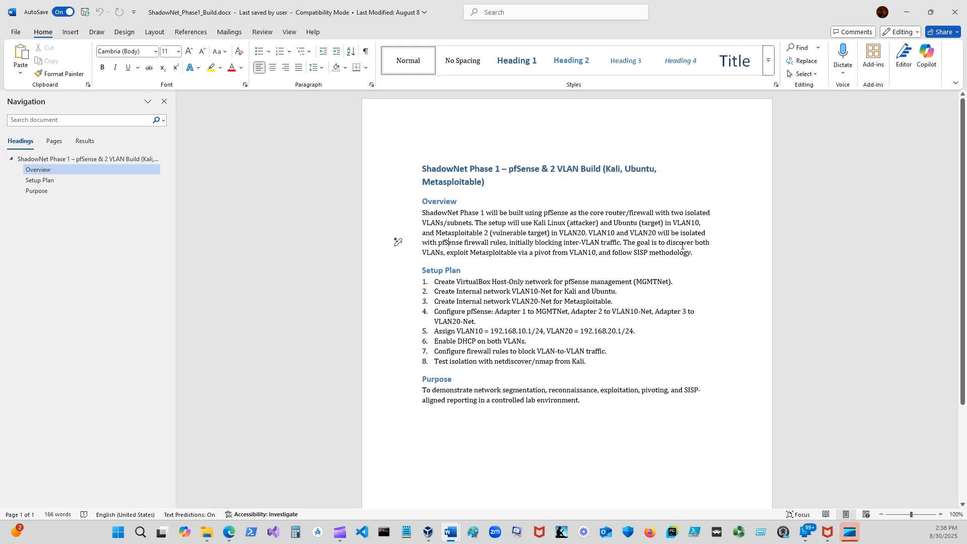
click(435, 254)
click(667, 242)
click(431, 254)
click(544, 252)
click(579, 252)
drag(634, 252, 650, 253)
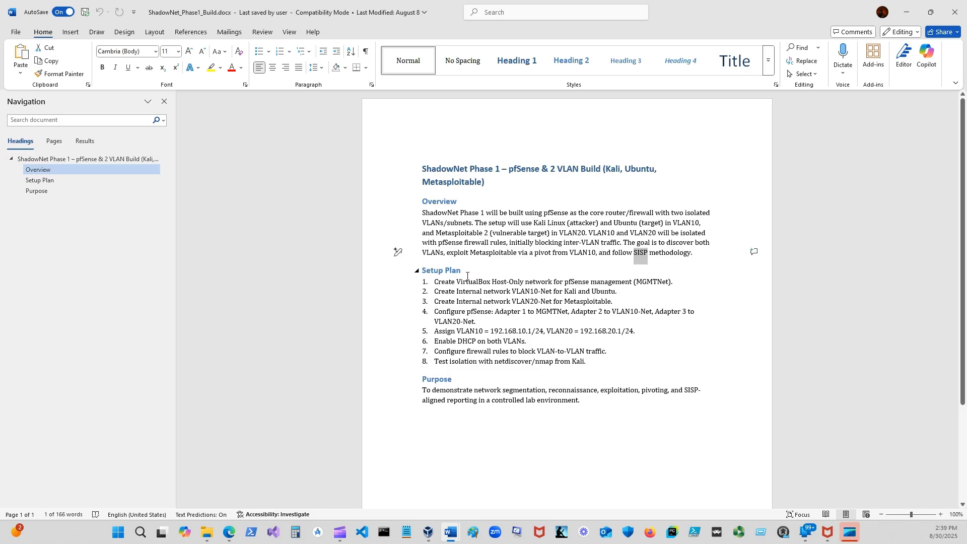
Step: Review Setup Plan items 1 to 3 on the Host-Only, VLAN10-Net and VLAN20-Net networks, highlighting the lines being read
scroll(451, 286, down, 2)
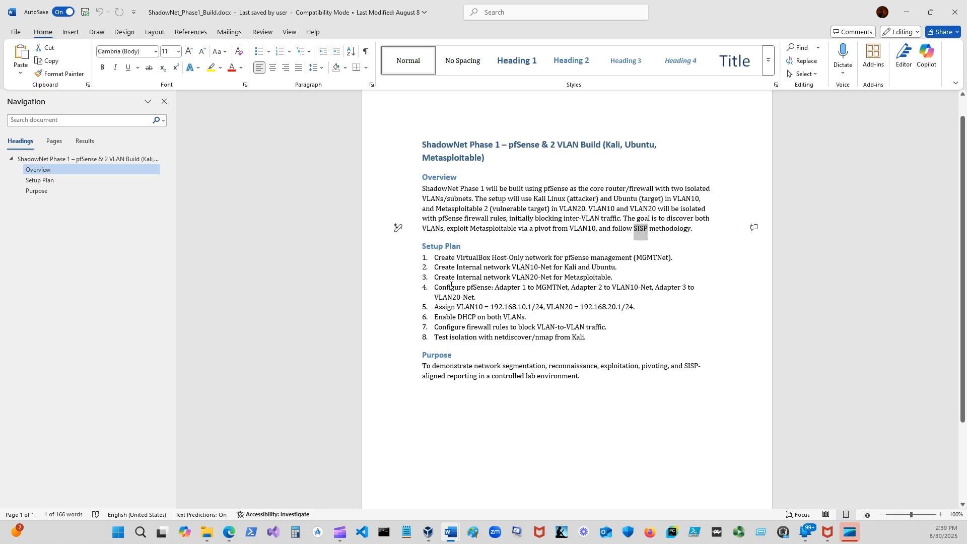
click(434, 222)
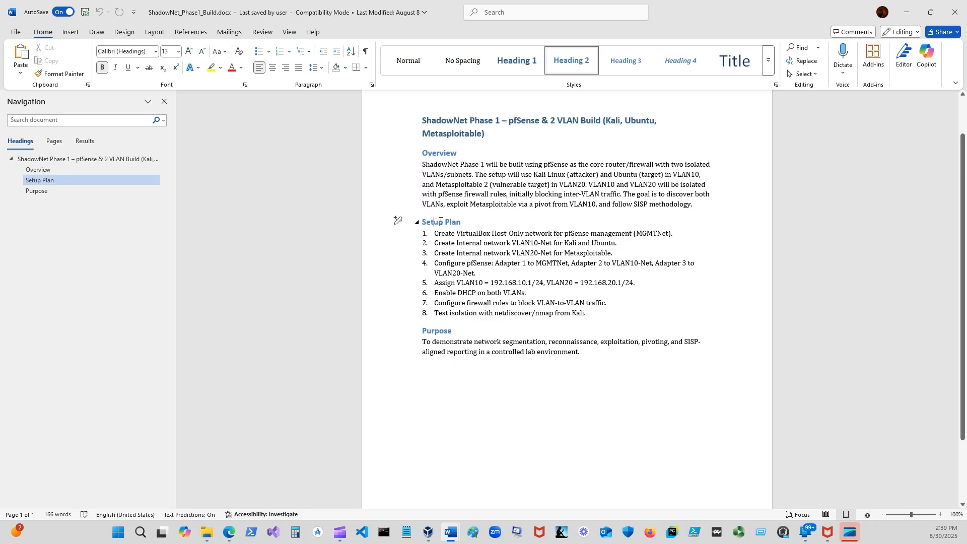
click(443, 233)
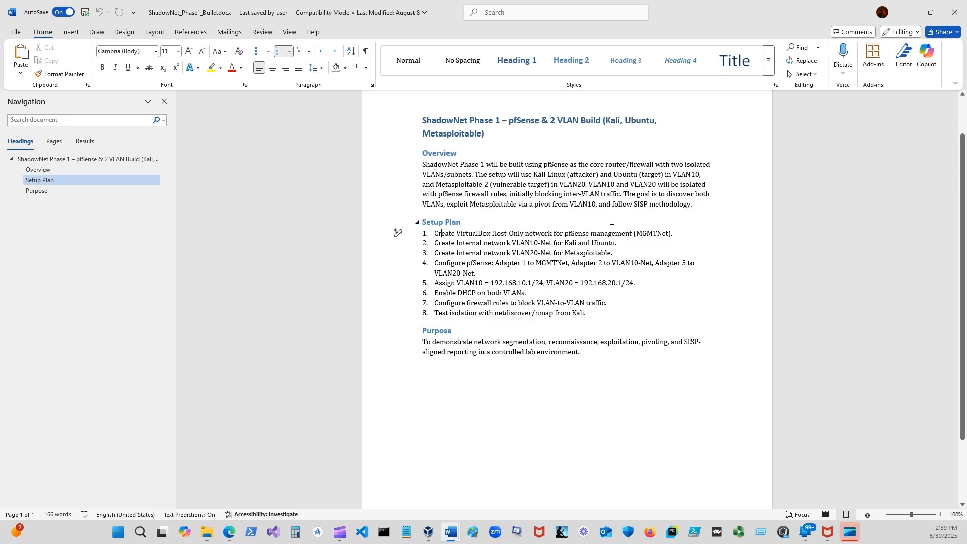
drag(680, 232, 444, 242)
click(446, 243)
click(526, 242)
drag(623, 242, 445, 247)
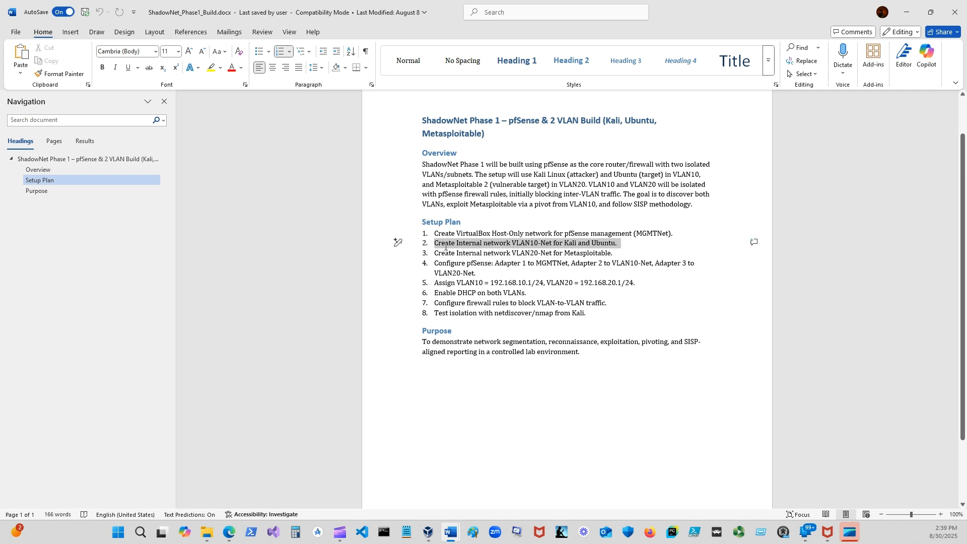
click(584, 253)
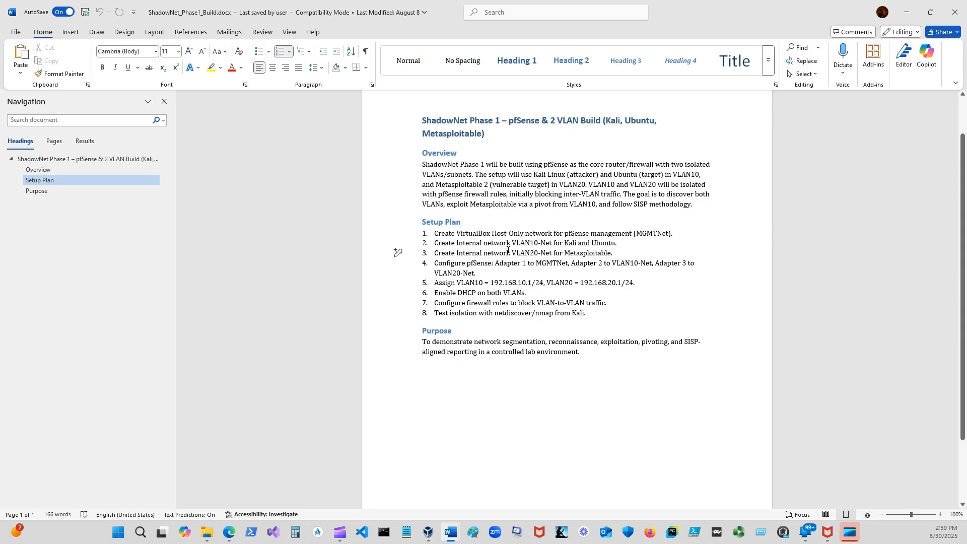
drag(572, 251, 436, 250)
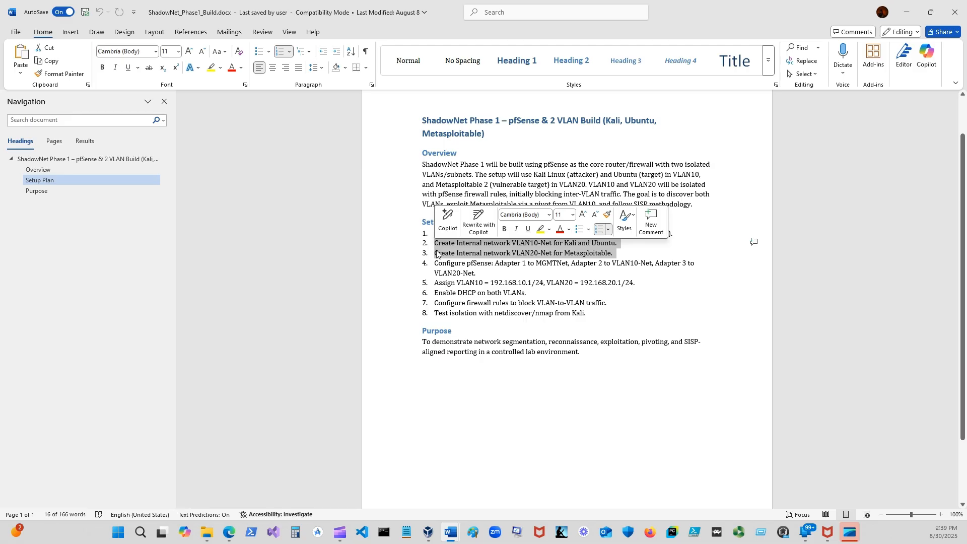
Step: Highlight Setup Plan item 4, covering pfSense Adapters 1 to 3 on MGMTNet, VLAN10-Net and VLAN20-Net
click(440, 261)
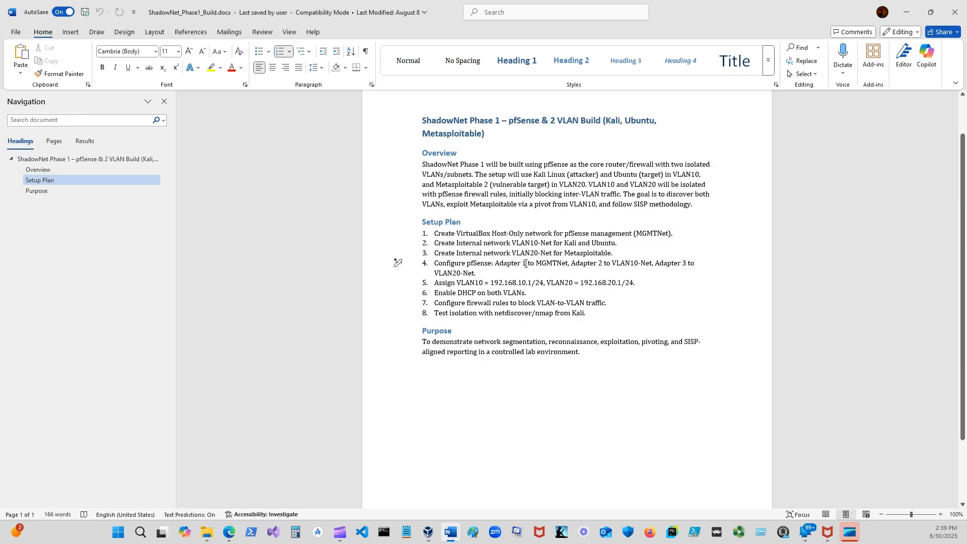
drag(573, 263, 435, 264)
click(599, 263)
click(639, 263)
drag(695, 263, 612, 263)
drag(476, 273, 396, 271)
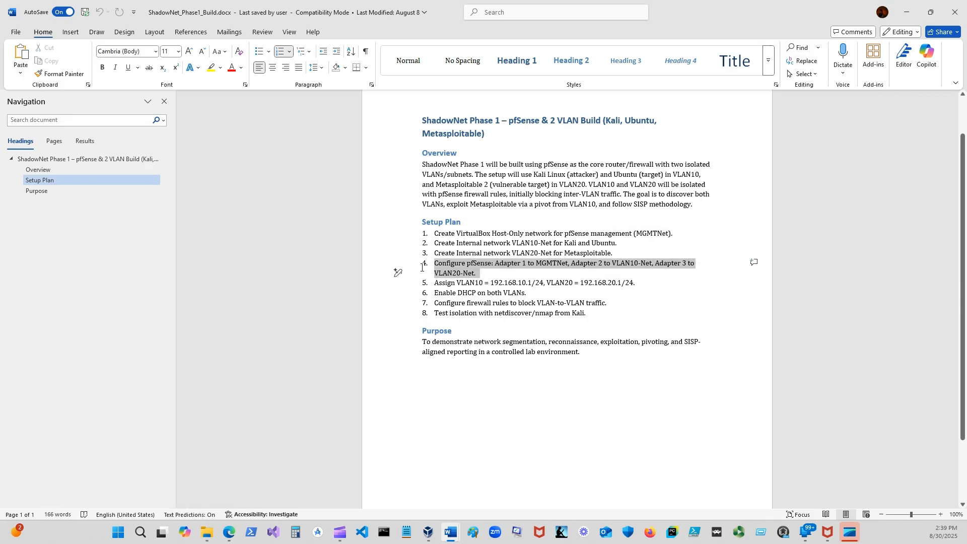
Step: Review Setup Plan item 5, highlighting the VLAN10 assignment and "VLAN20 = 192.168.20.1/24"
click(457, 283)
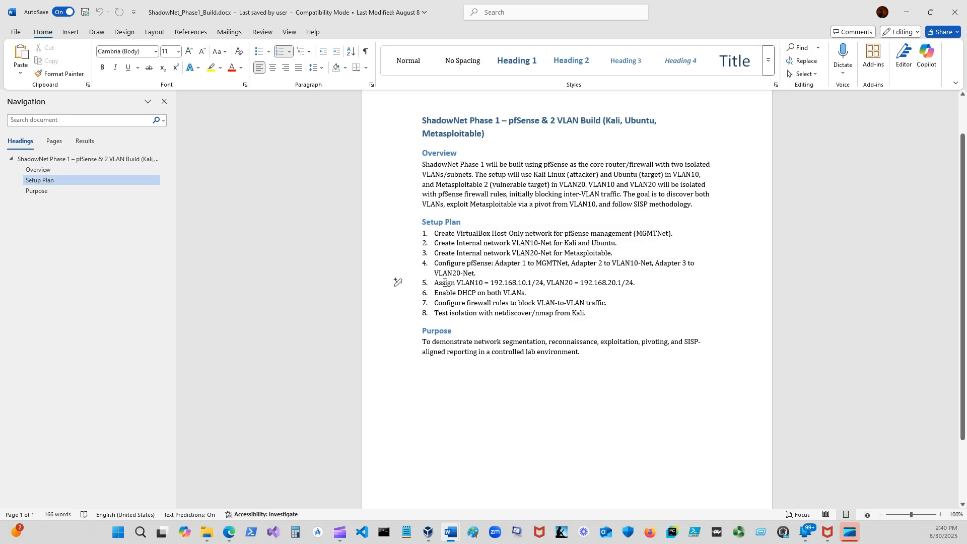
drag(435, 283, 471, 282)
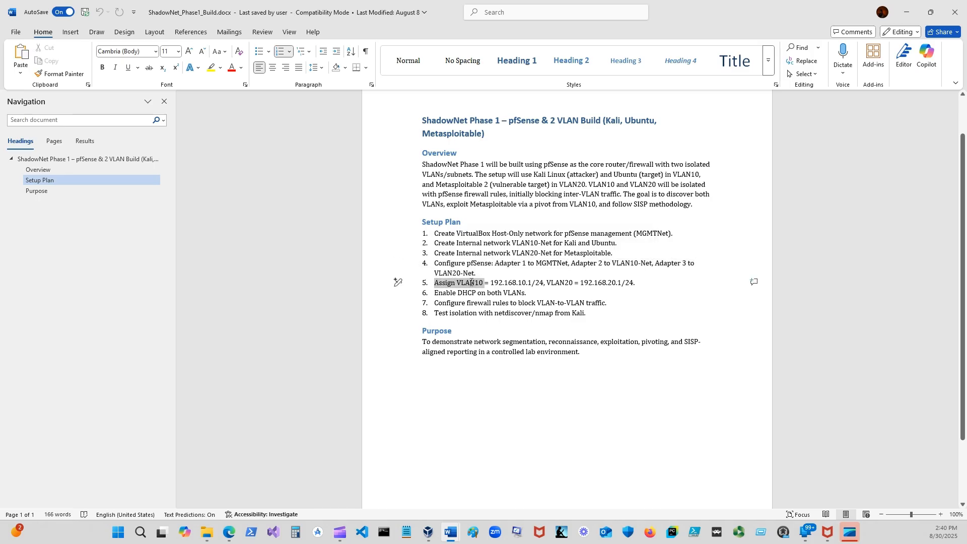
click(504, 283)
drag(492, 283, 635, 281)
click(557, 283)
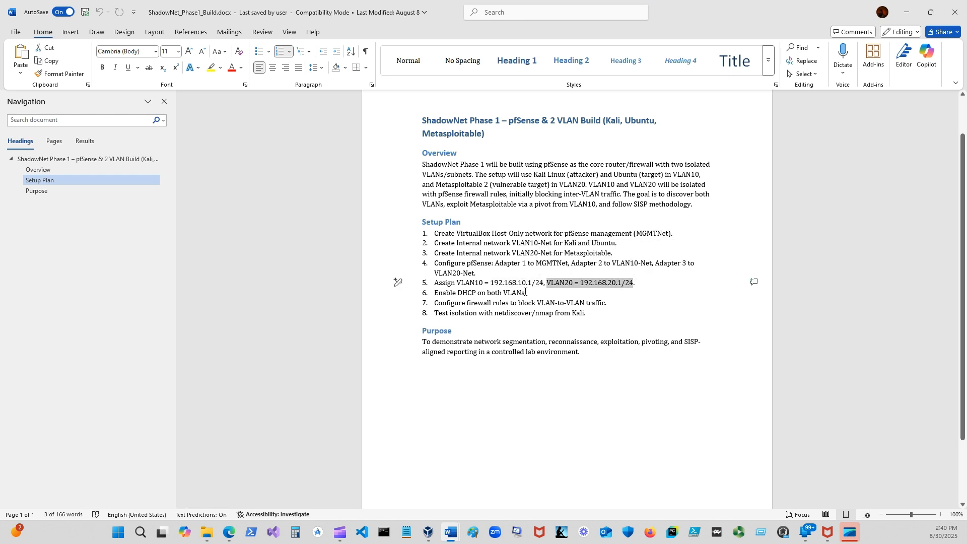
Step: Review Setup Plan items 6 and 7 on enabling DHCP and blocking VLAN-to-VLAN traffic, highlighting the firewall rules line
click(440, 294)
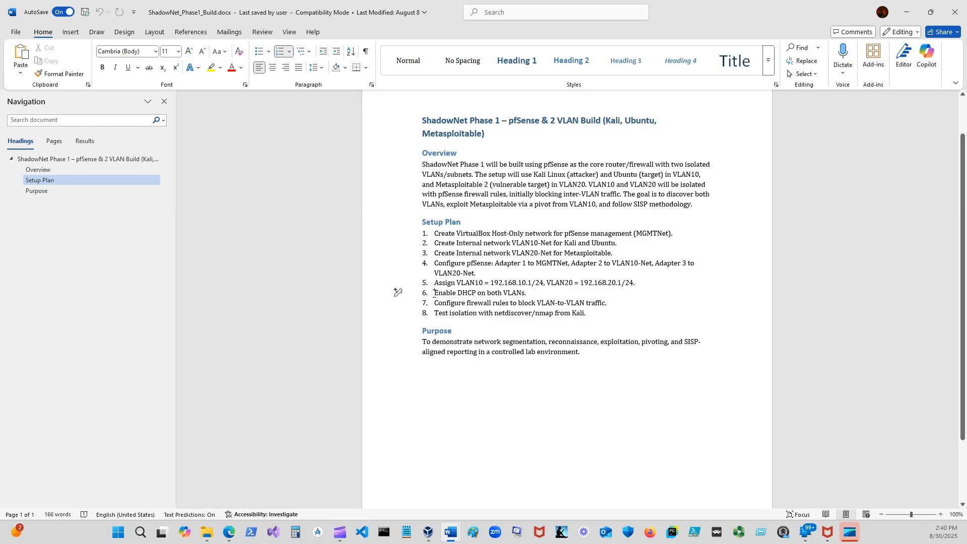
mouse_move(436, 294)
mouse_down()
mouse_move(472, 294)
mouse_move(440, 303)
mouse_move(607, 303)
mouse_move(437, 303)
mouse_move(445, 303)
mouse_up()
click(436, 303)
click(607, 302)
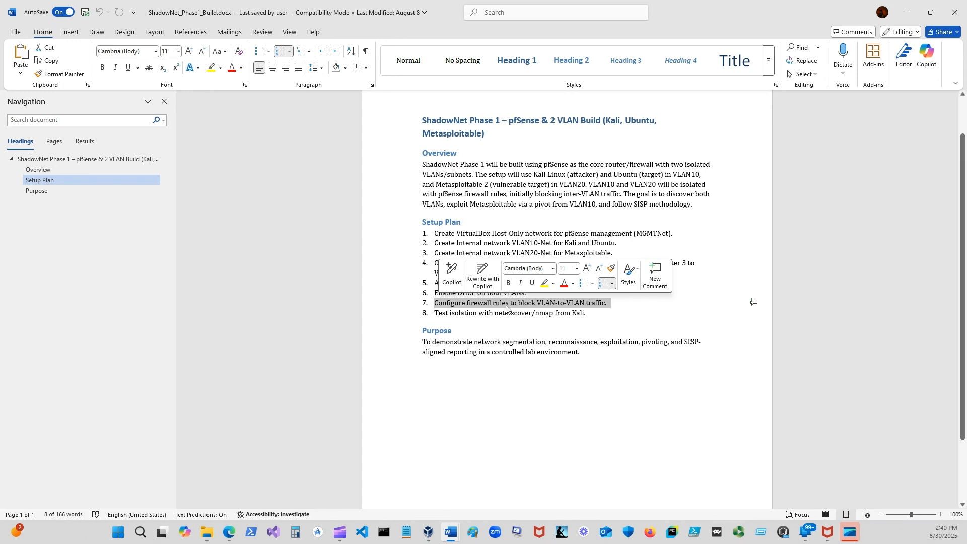
click(580, 306)
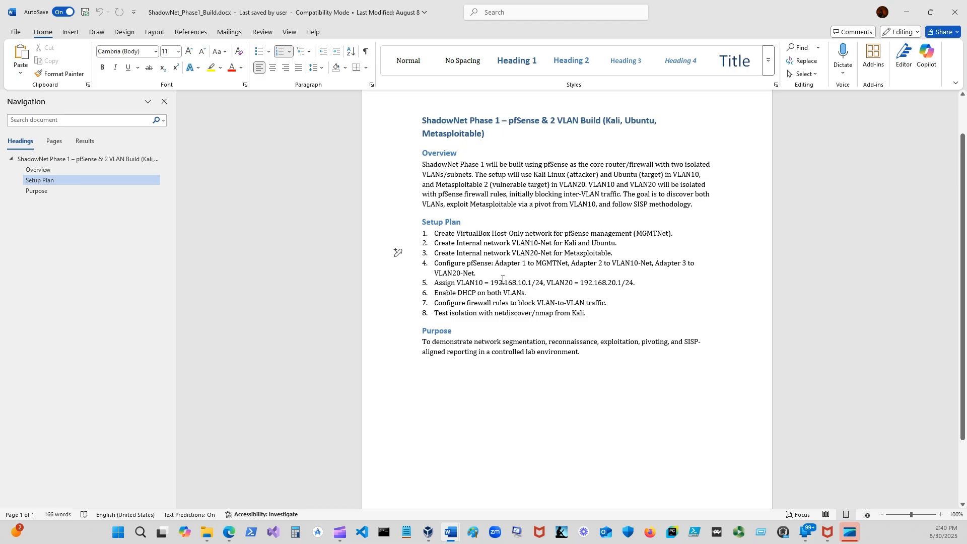
drag(620, 301, 436, 302)
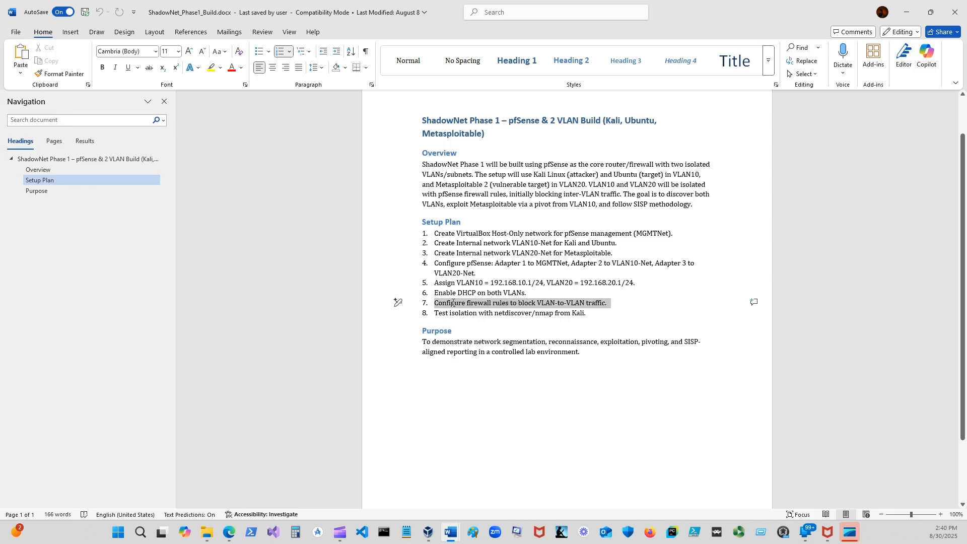
click(604, 306)
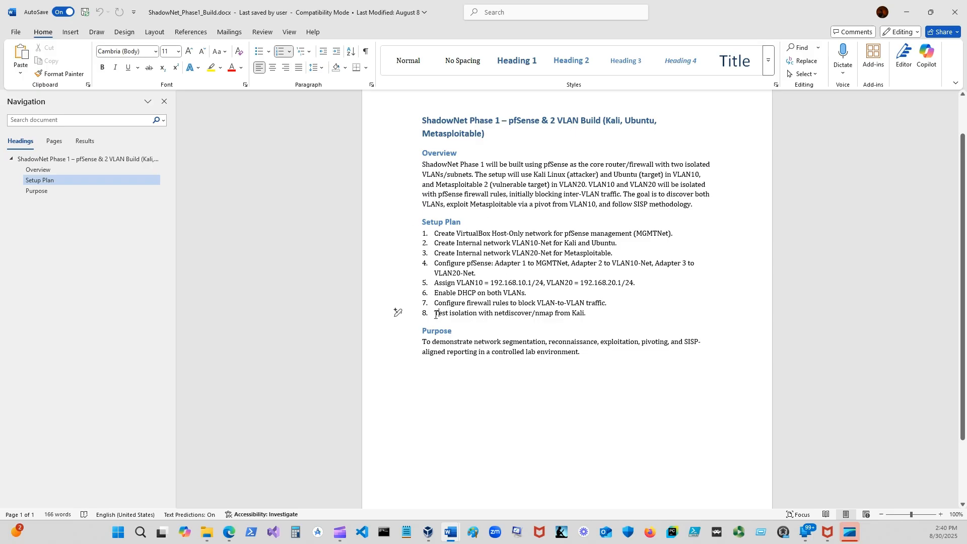
Step: Highlight Setup Plan item 8 on testing isolation, including its "nmap from Kali" wording
drag(434, 315, 523, 311)
drag(589, 313, 436, 316)
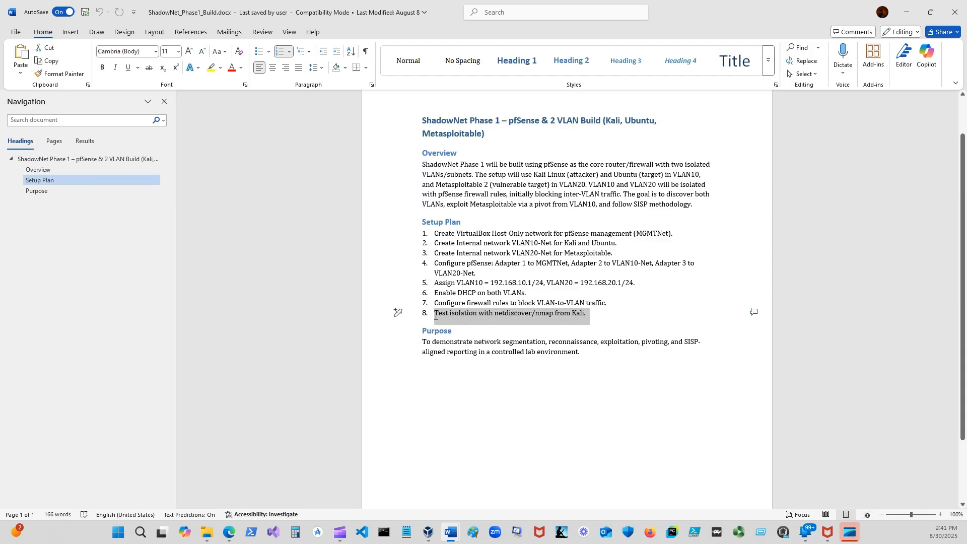
click(512, 313)
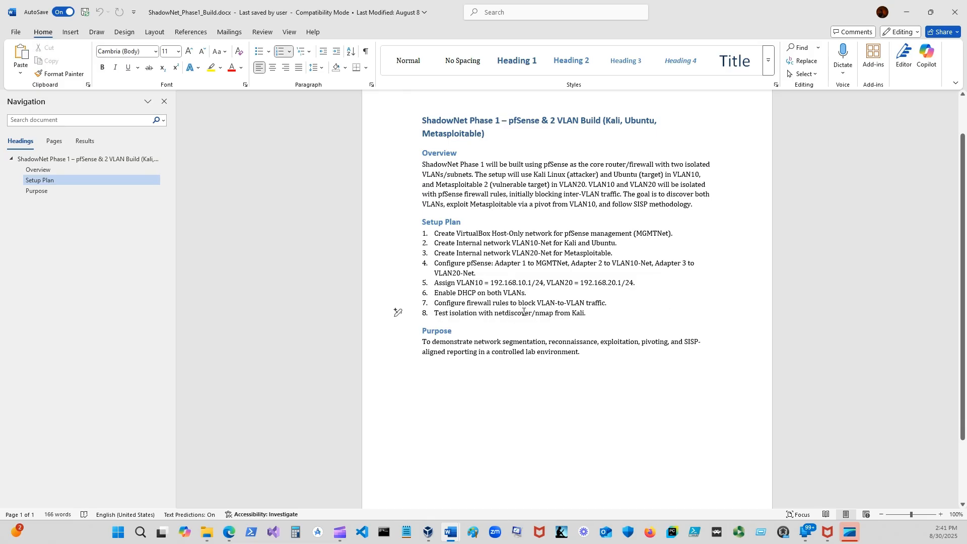
drag(592, 313, 535, 313)
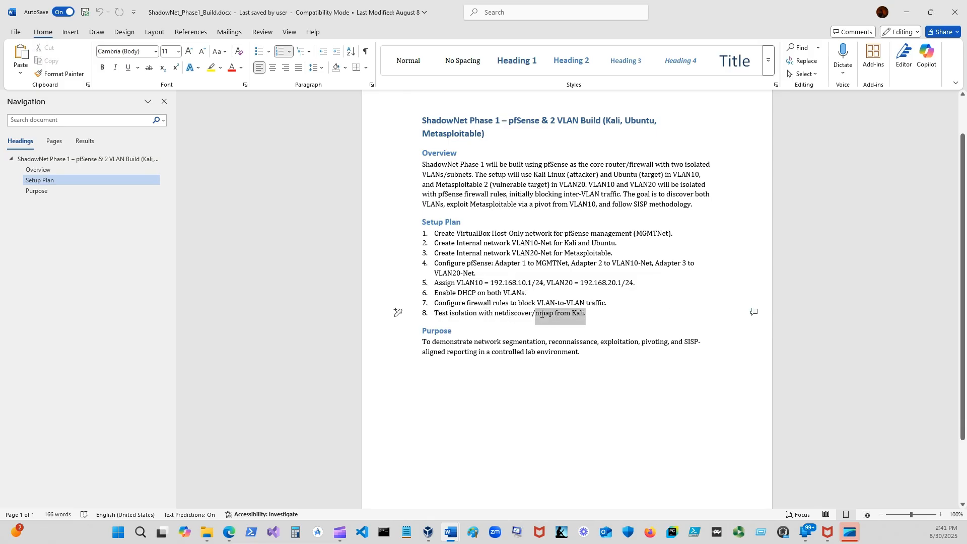
Step: Review the Purpose section, covering network segmentation, reconnaissance, exploitation, pivoting and SISP-aligned reporting in a controlled lab environment
click(443, 341)
scroll(443, 340, down, 2)
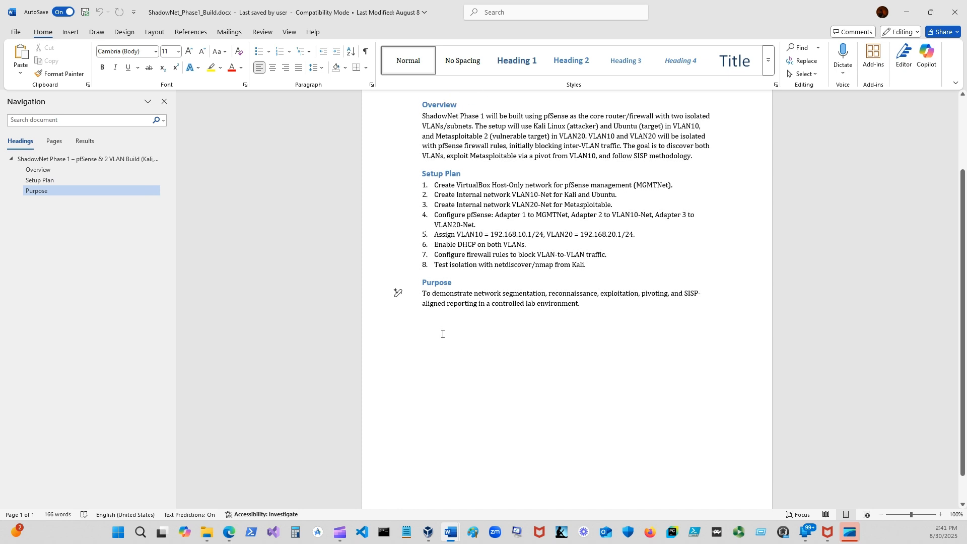
click(522, 293)
click(570, 294)
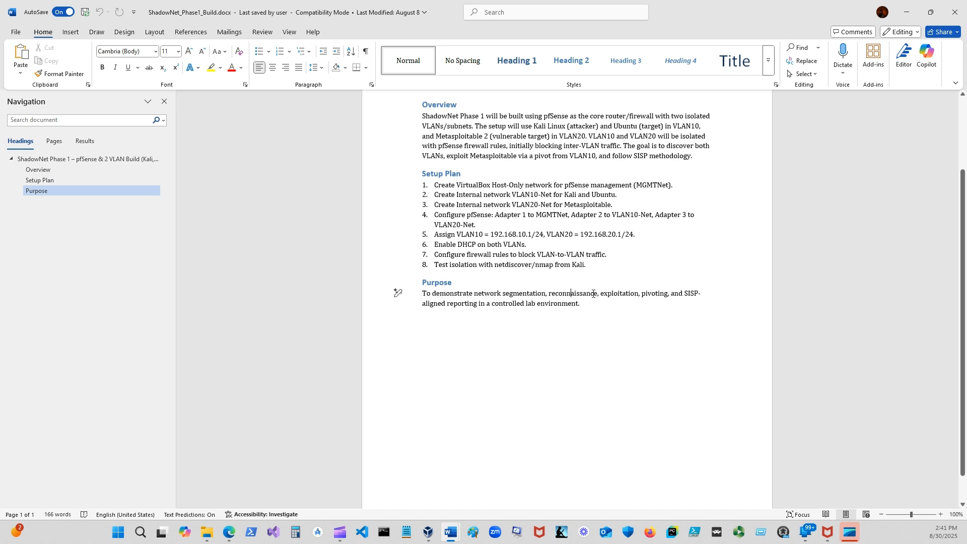
click(660, 294)
click(450, 304)
click(558, 303)
scroll(554, 318, up, 1)
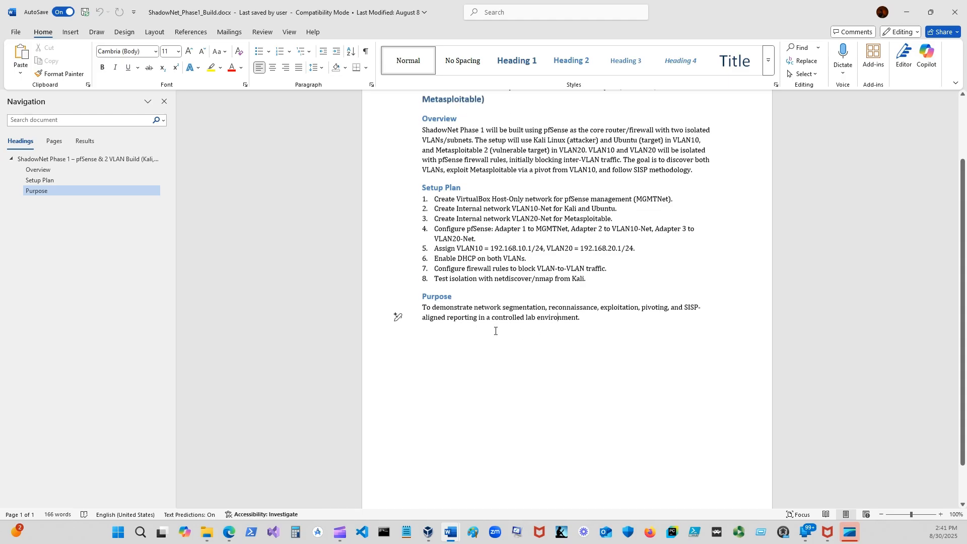
Step: Recap the Setup Plan list, ending on items 7 and 8 about firewall rules and isolation testing
drag(589, 289, 441, 209)
click(465, 279)
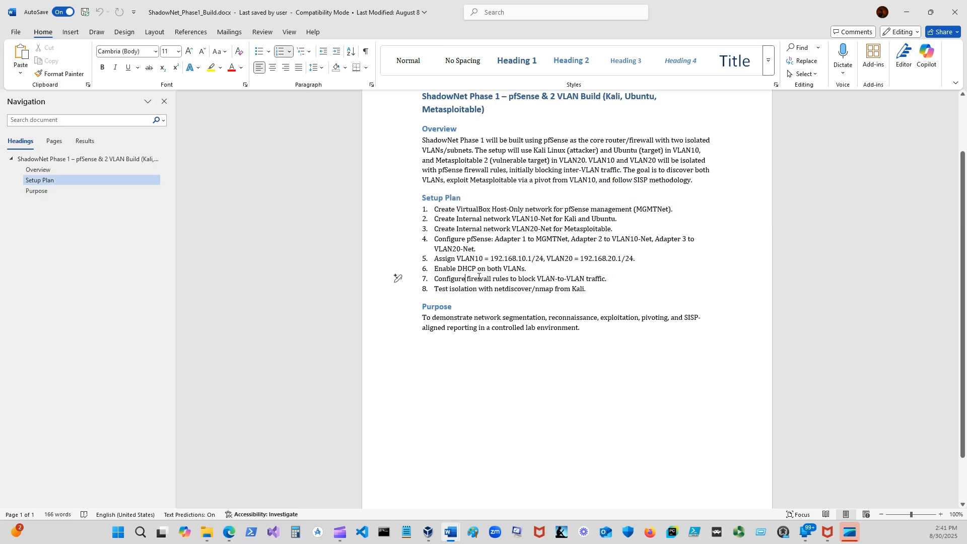
click(552, 290)
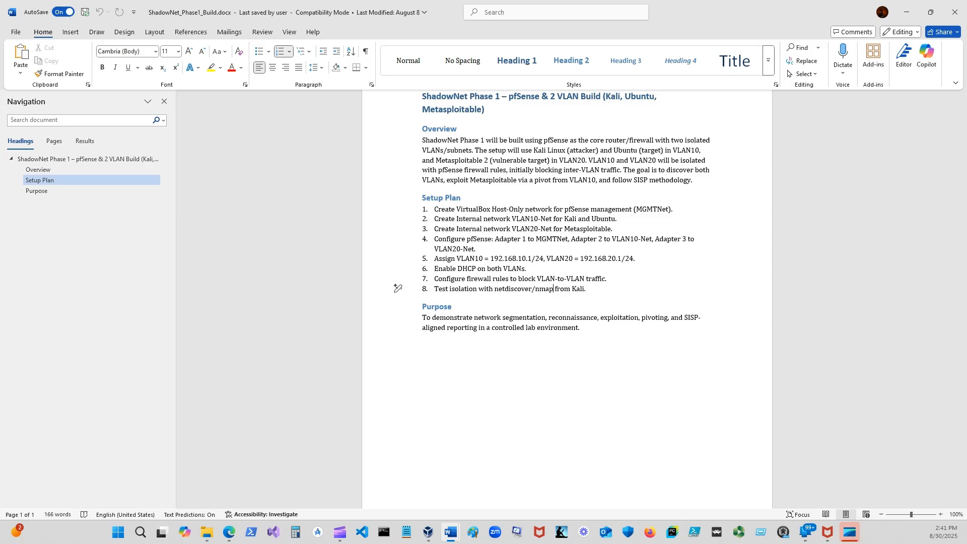
Step: Bring up ShadowNet_Phase1_pfSense_Adapter_Setup.docx and review its title at the start of the document
click(907, 12)
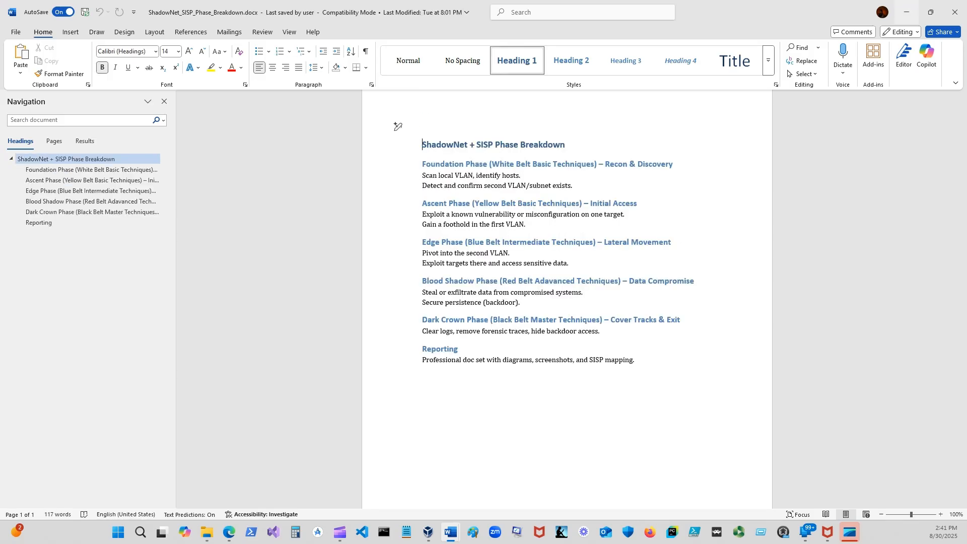
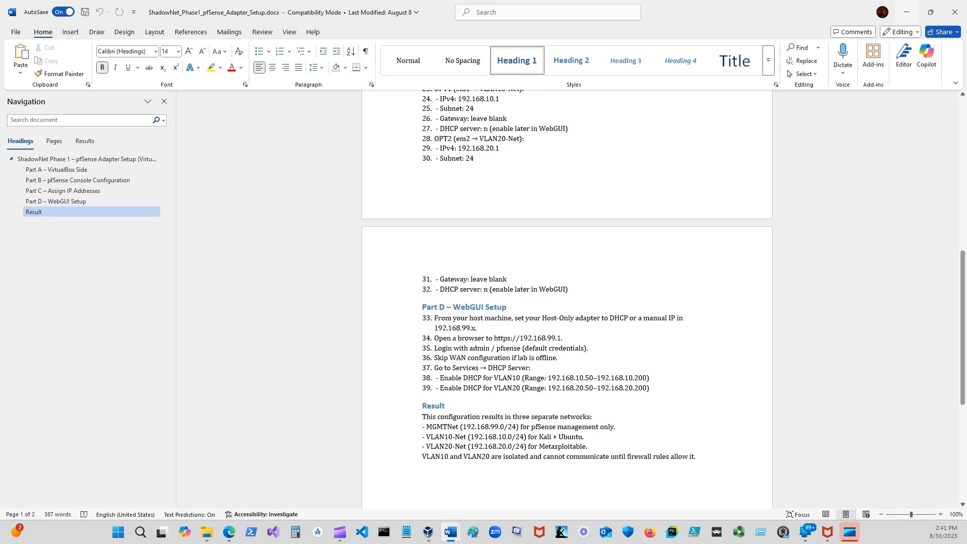
click(507, 478)
scroll(765, 328, up, 13)
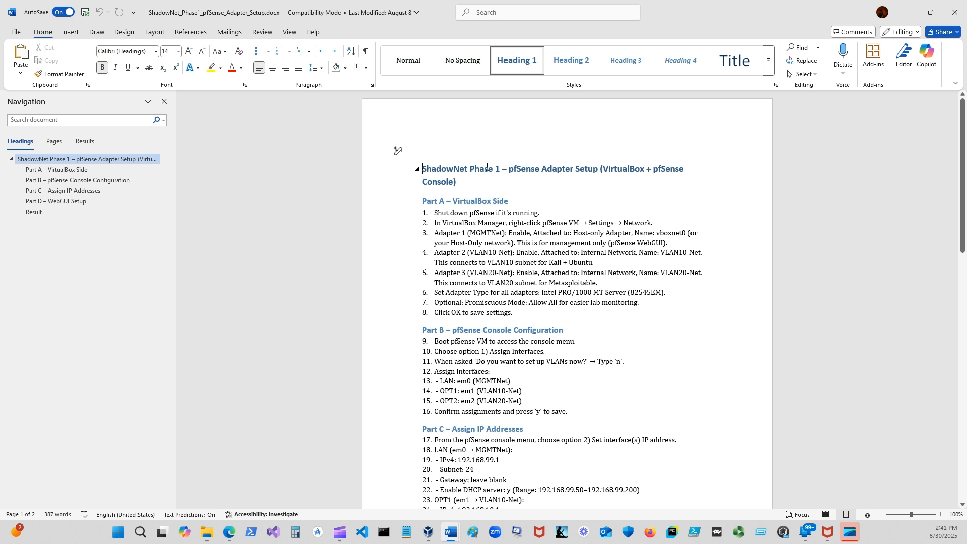
click(525, 170)
click(677, 170)
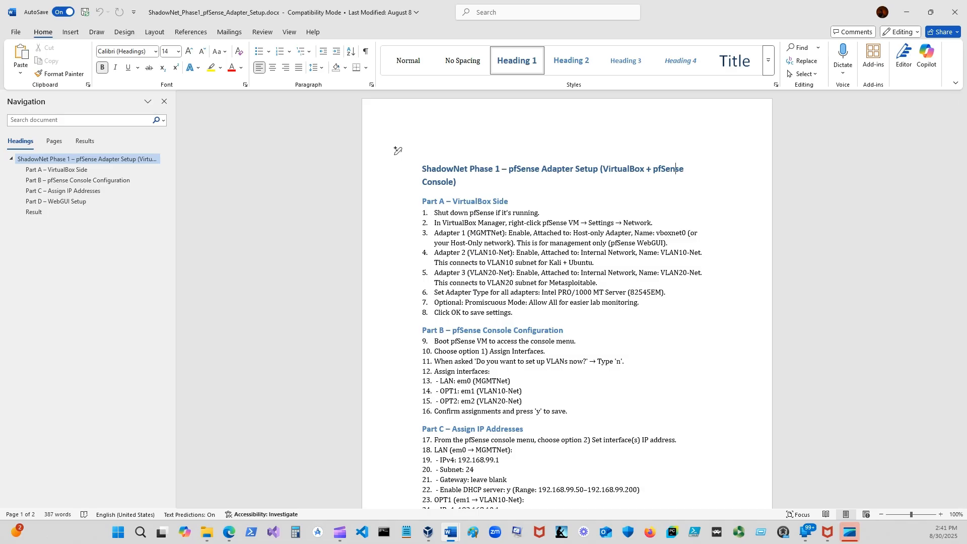
Step: Switch to VirtualBox and view the PFSense machine's network adapter settings, closing them without changes
key(alt+Tab)
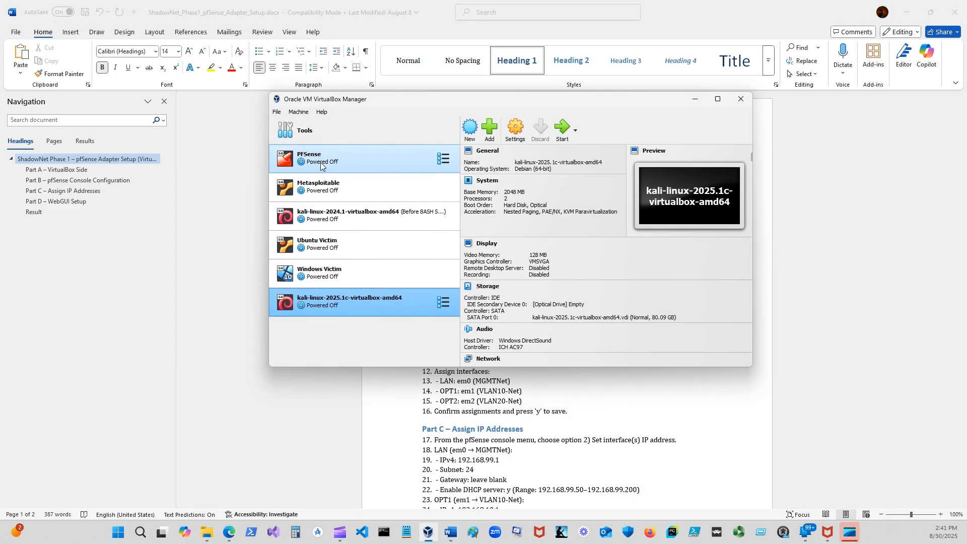
key(alt+Tab)
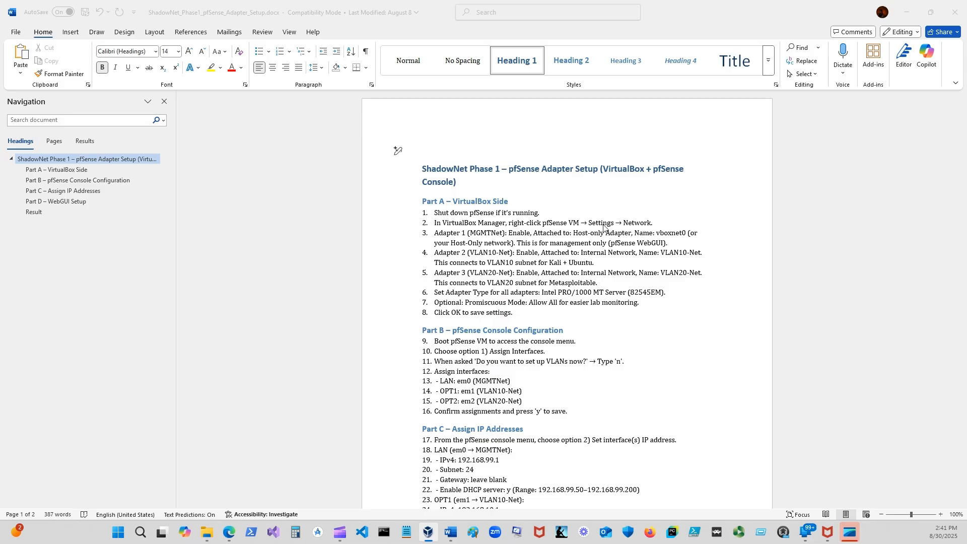
drag(966, 136, 789, 139)
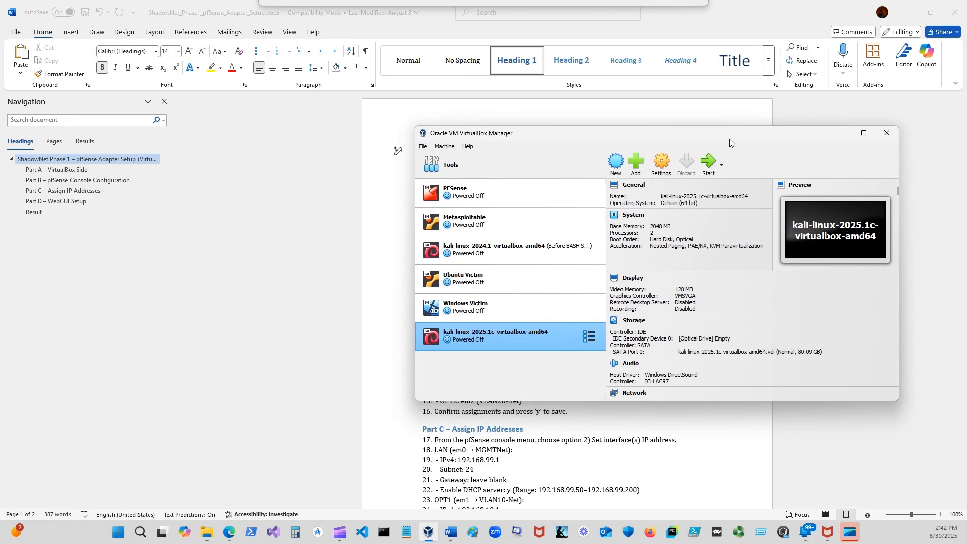
click(524, 201)
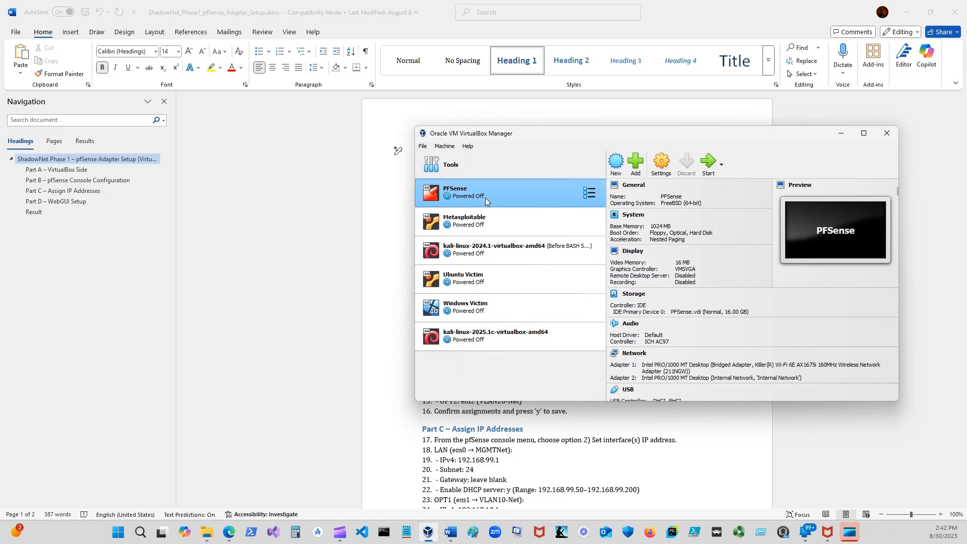
click(669, 168)
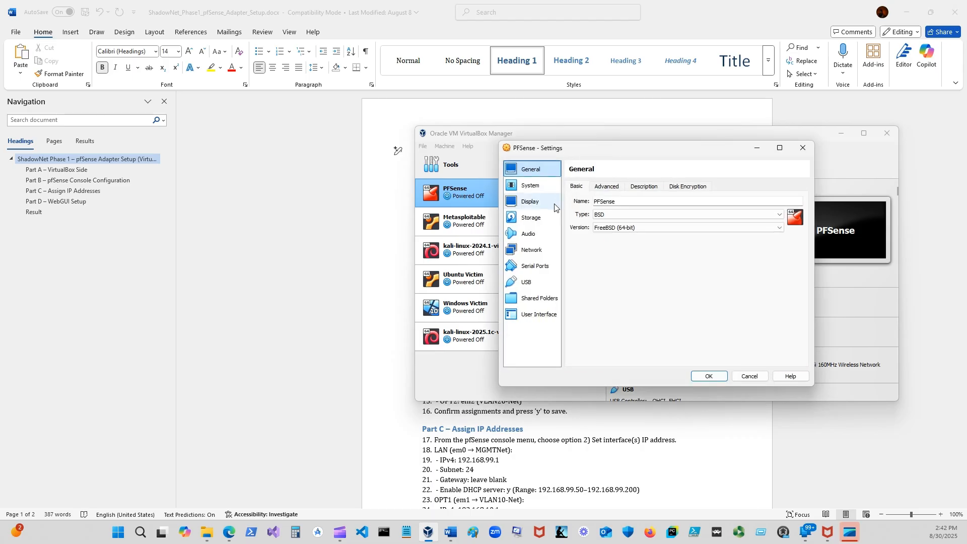
click(534, 250)
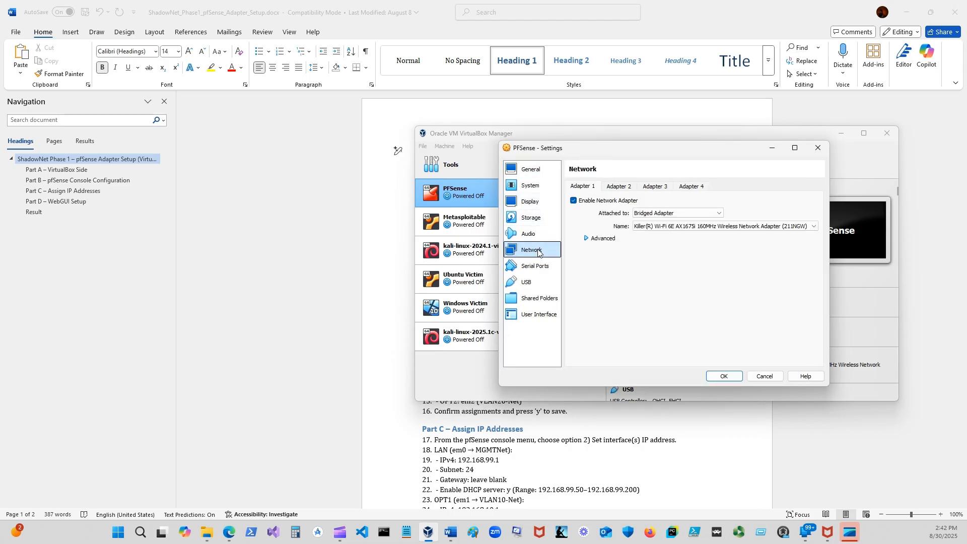
click(818, 148)
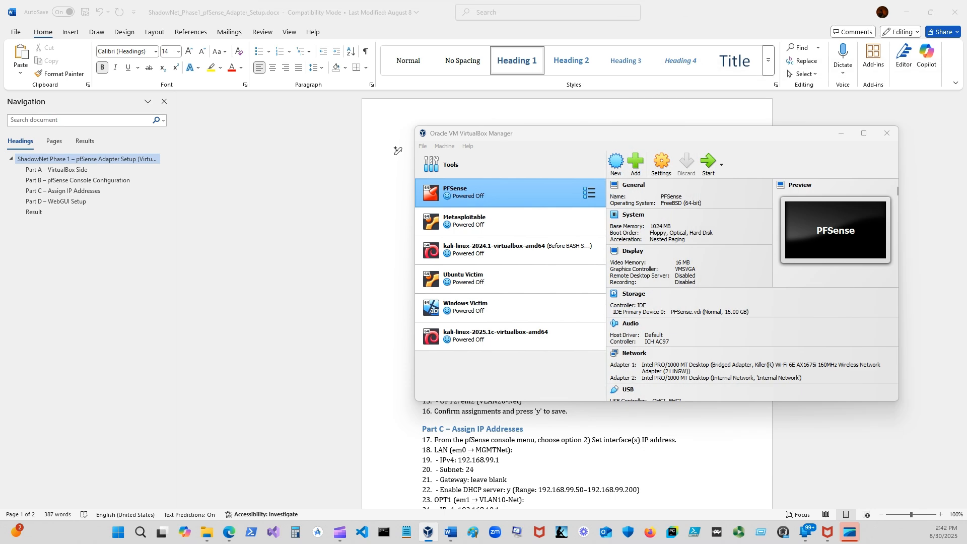
Step: Move the VirtualBox window clear of the Part A instructions and copy "MGMTNet" from item 3
drag(732, 136, 667, 337)
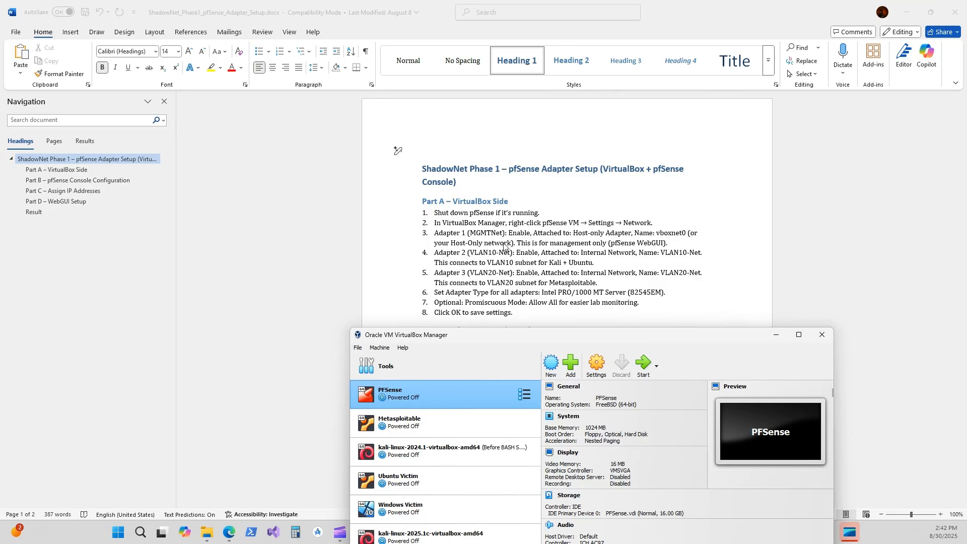
drag(676, 334, 485, 271)
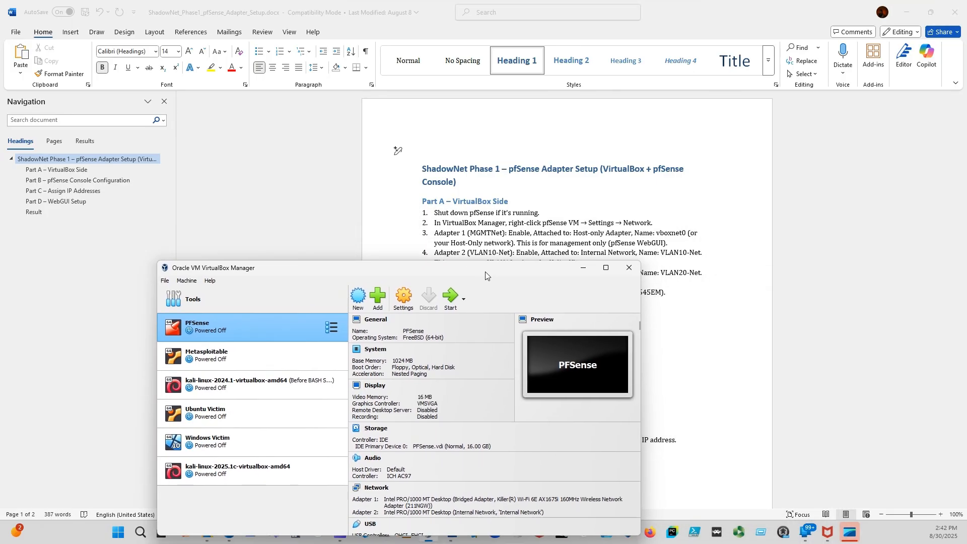
click(469, 232)
drag(470, 232, 489, 238)
right_click(489, 238)
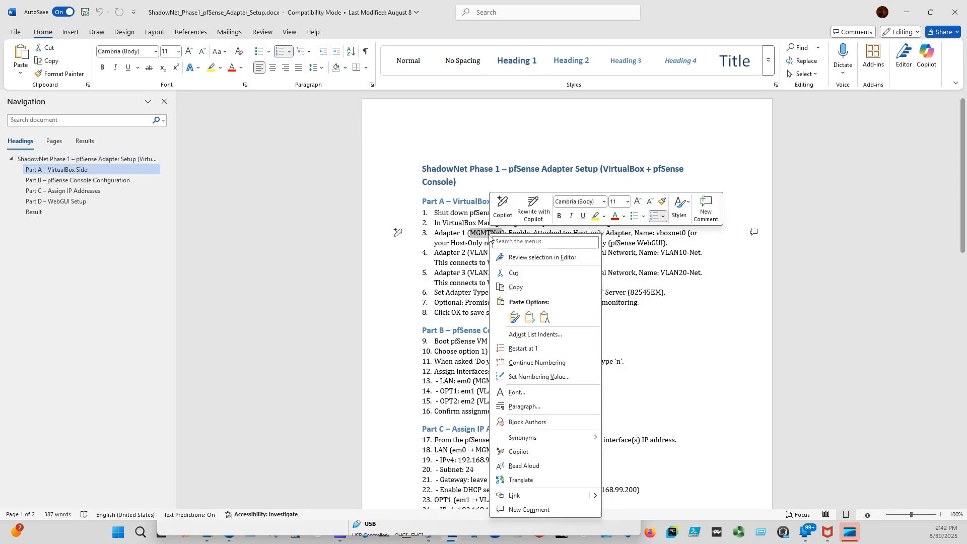
click(526, 290)
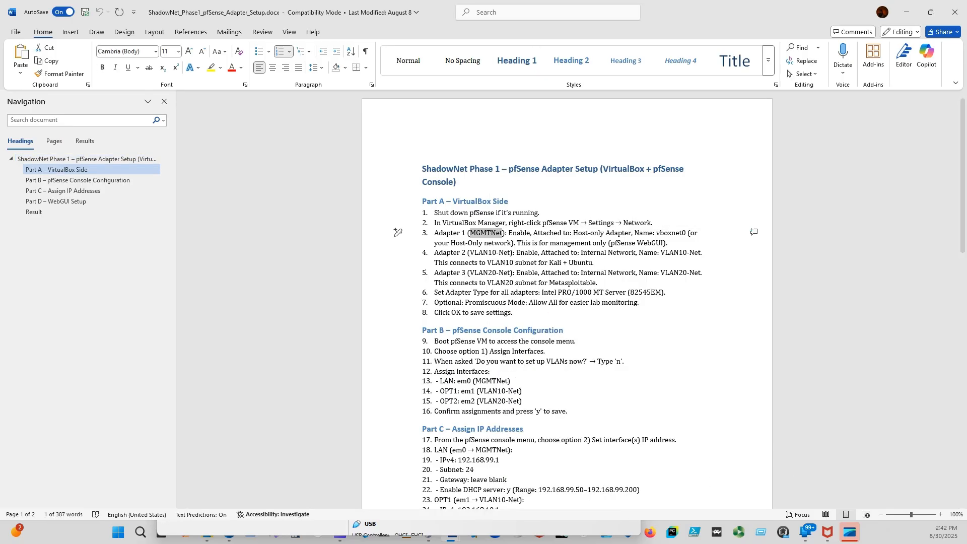
Step: Return to VirtualBox and set Adapter 1 in the PFSense network settings to Host-only Adapter
click(569, 528)
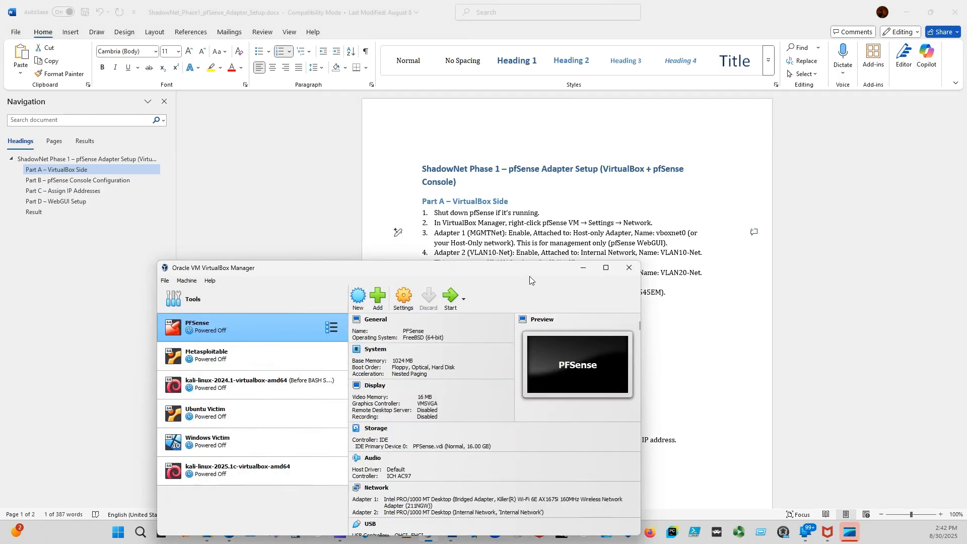
drag(586, 273, 594, 275)
click(593, 268)
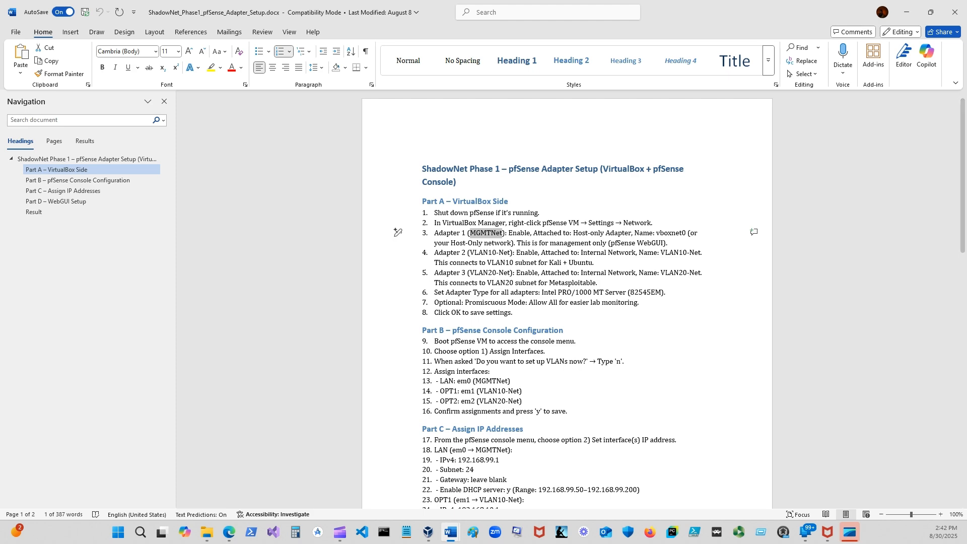
key(alt+Tab)
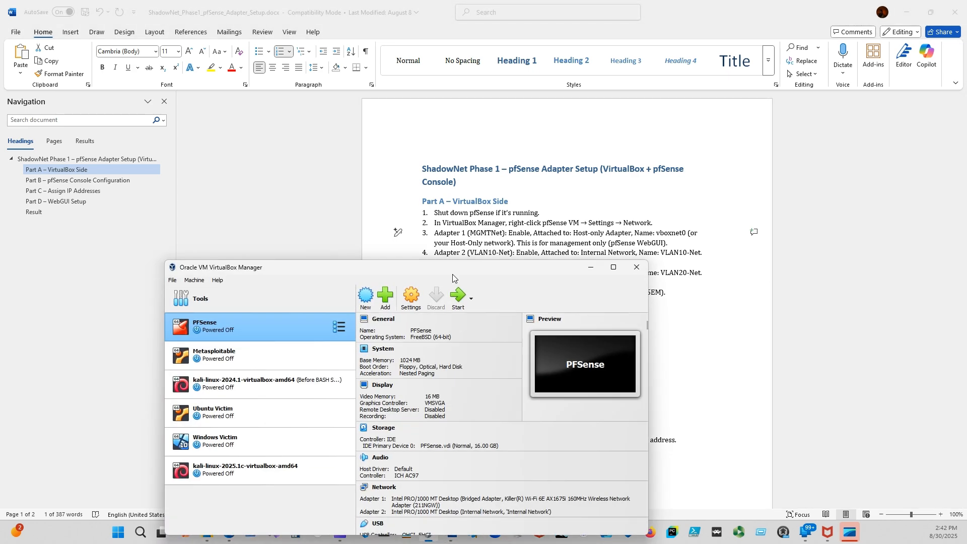
drag(902, 139, 681, 141)
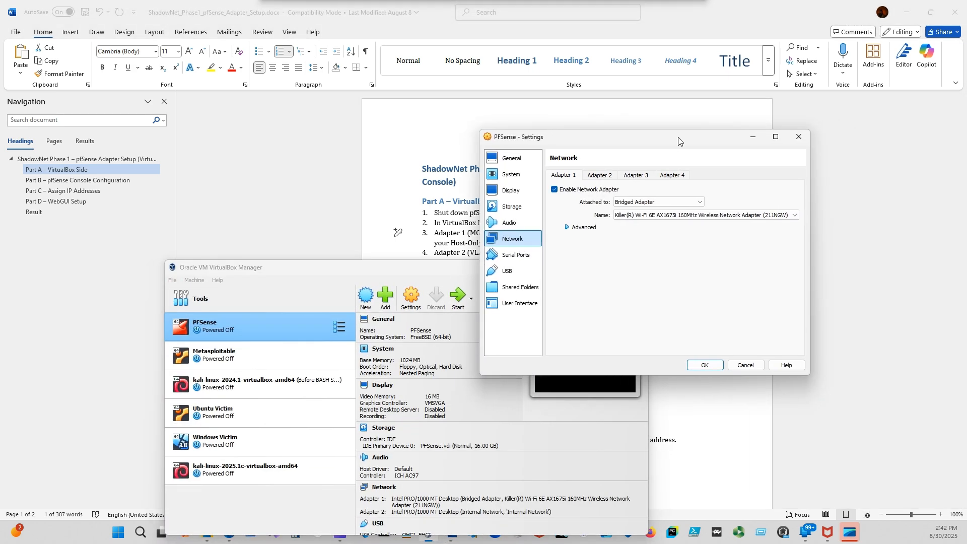
click(694, 204)
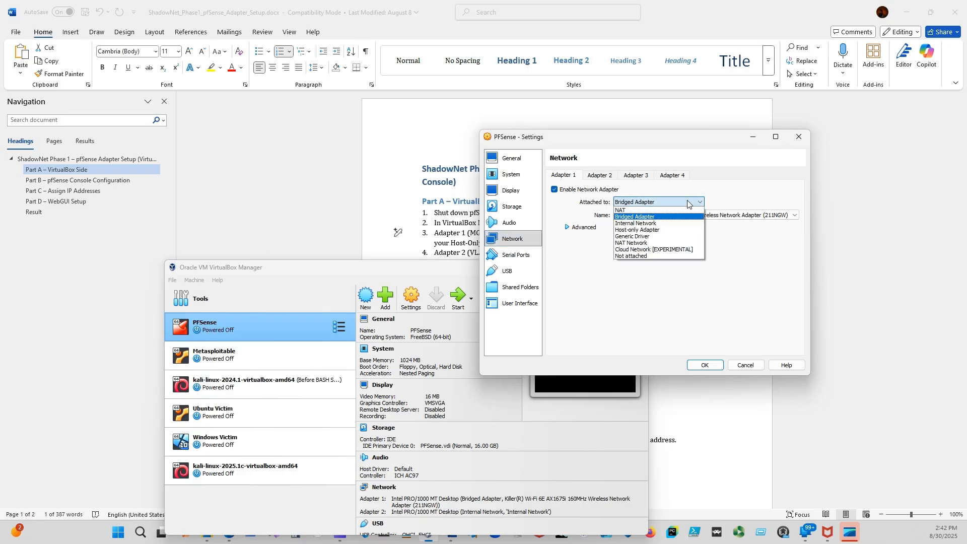
click(654, 230)
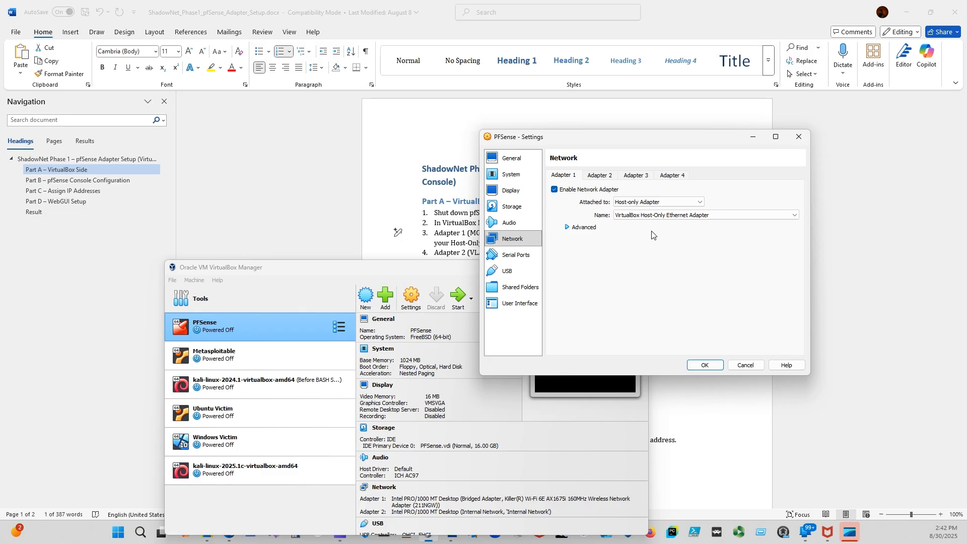
Step: Arrange the VirtualBox windows below the Part A instructions and check which host-only network names Adapter 1 offers
drag(700, 137, 802, 135)
drag(504, 271, 376, 339)
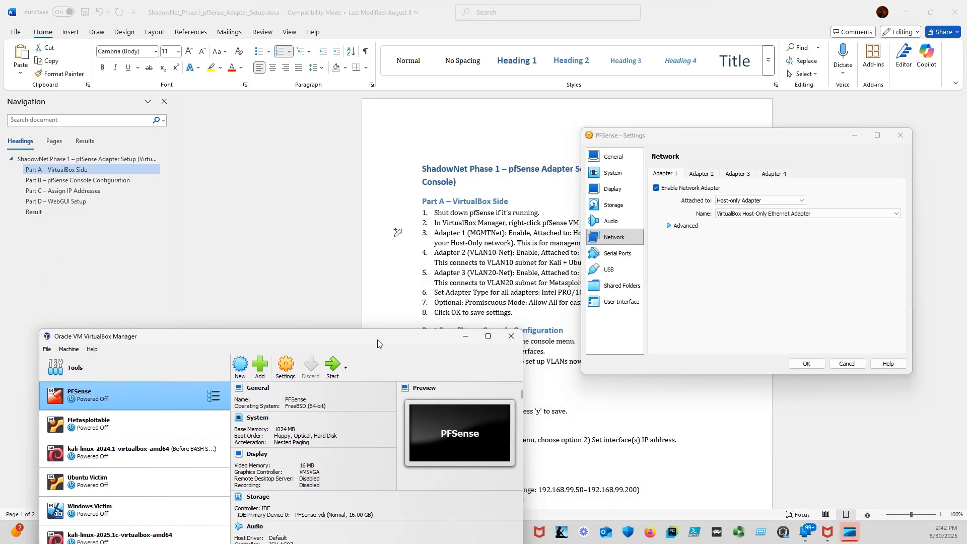
drag(759, 142, 709, 329)
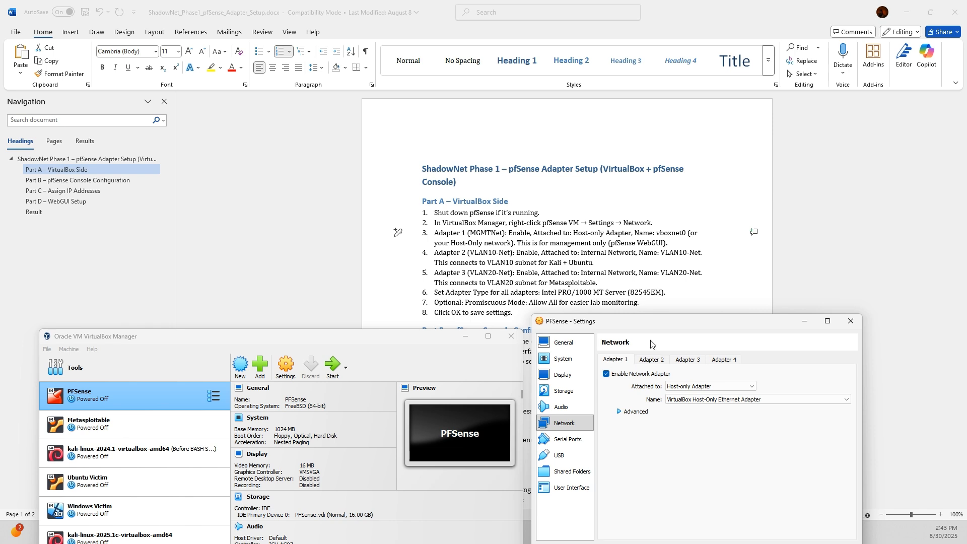
drag(681, 324, 667, 316)
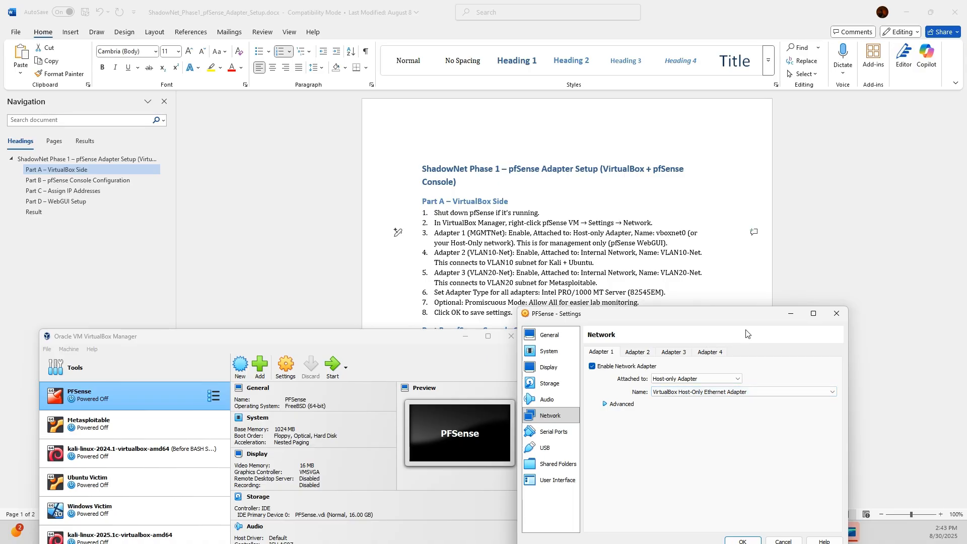
click(833, 390)
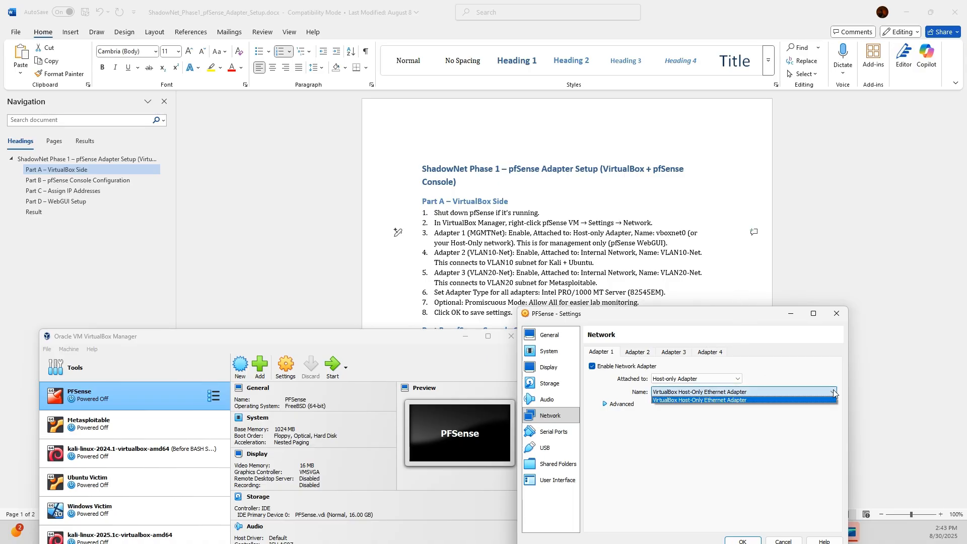
click(833, 391)
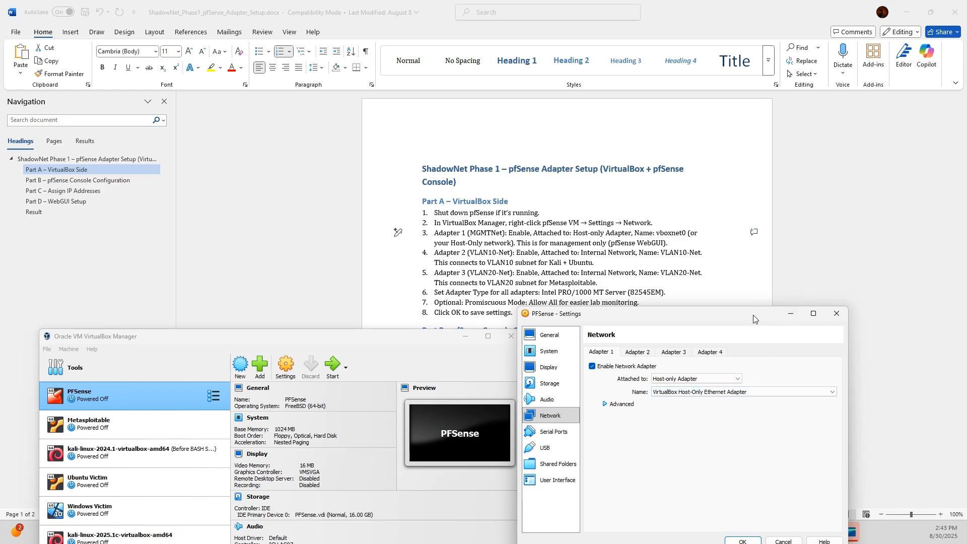
drag(755, 318, 734, 339)
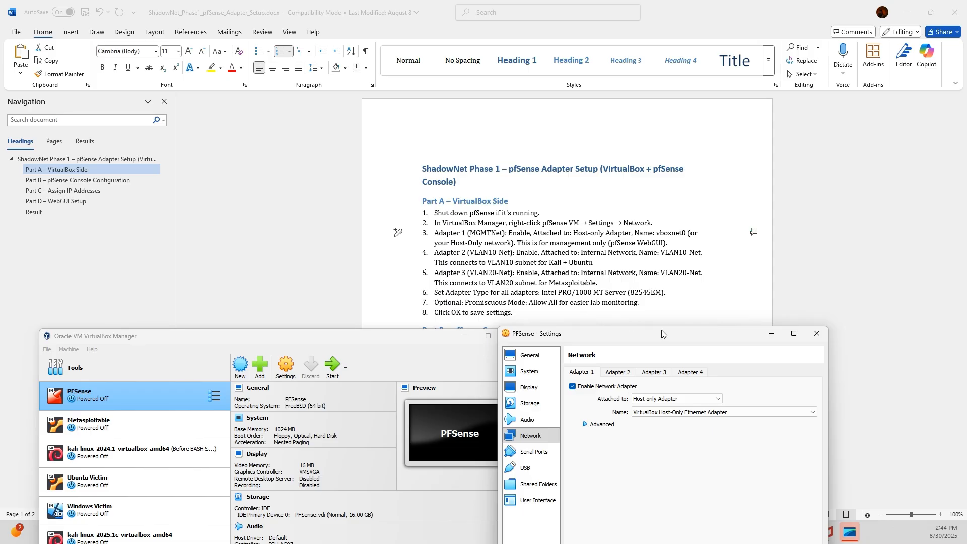
Step: Keep the PFSense machine's Adapter 2 attached to Internal Network and set its network name to "VLAN 10-Net"
drag(664, 335, 599, 306)
click(644, 278)
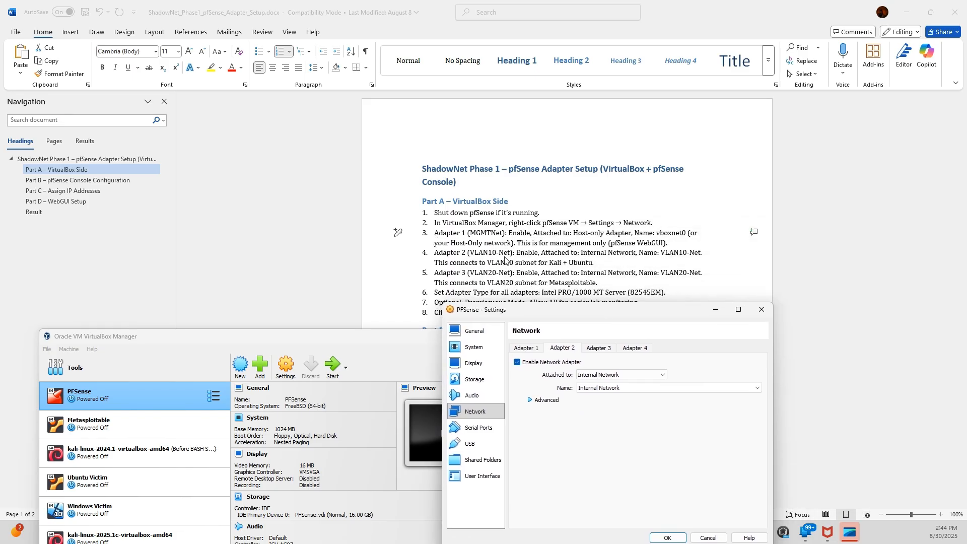
click(663, 376)
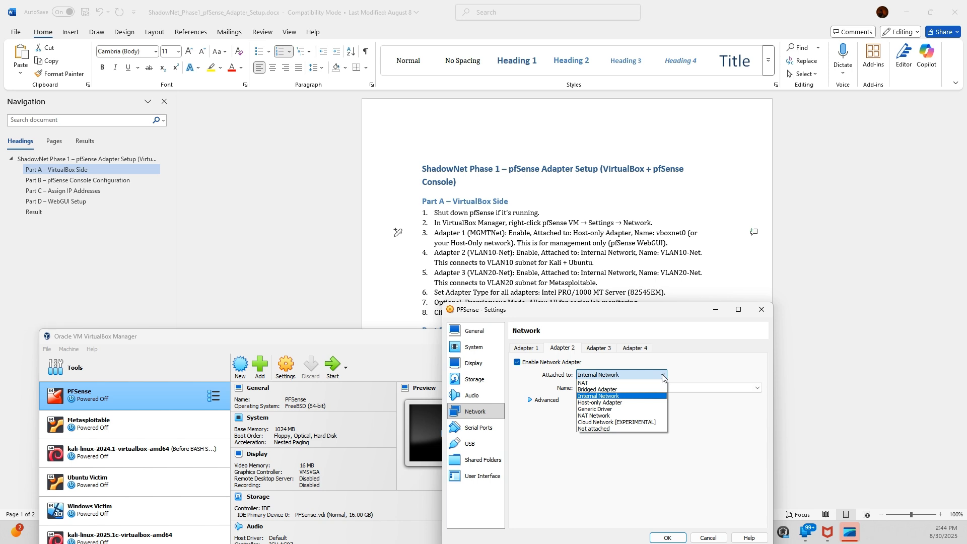
click(662, 377)
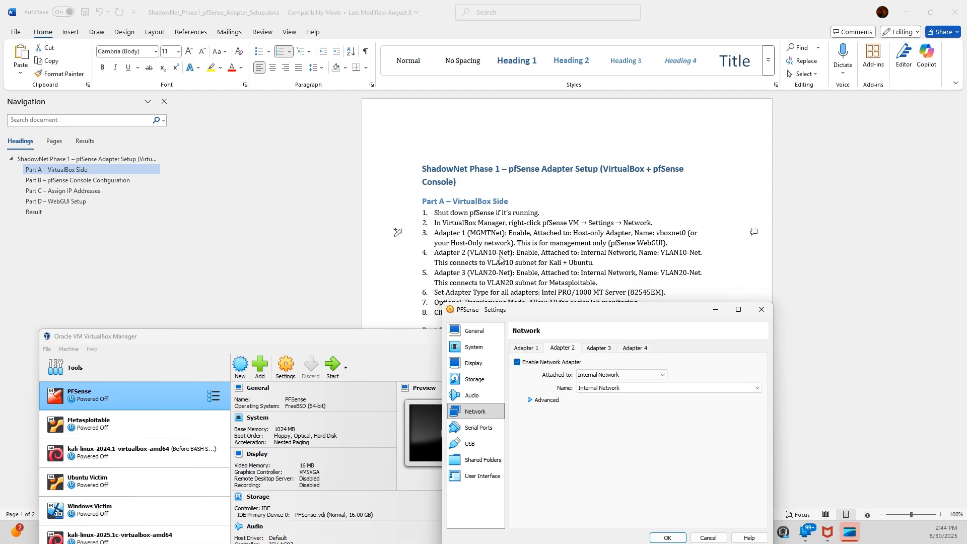
click(532, 349)
click(563, 349)
drag(615, 388, 577, 392)
text(VLAN 10-Net)
drag(651, 312, 679, 299)
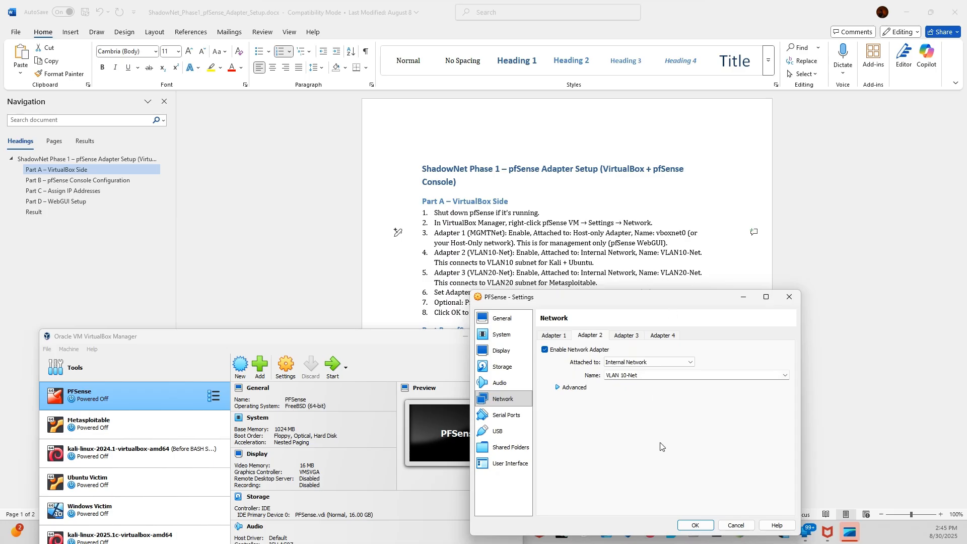
Step: Enable Adapter 3, attach it to Internal Network, and name the network "VLAN20-Net"
click(630, 338)
click(594, 339)
click(630, 337)
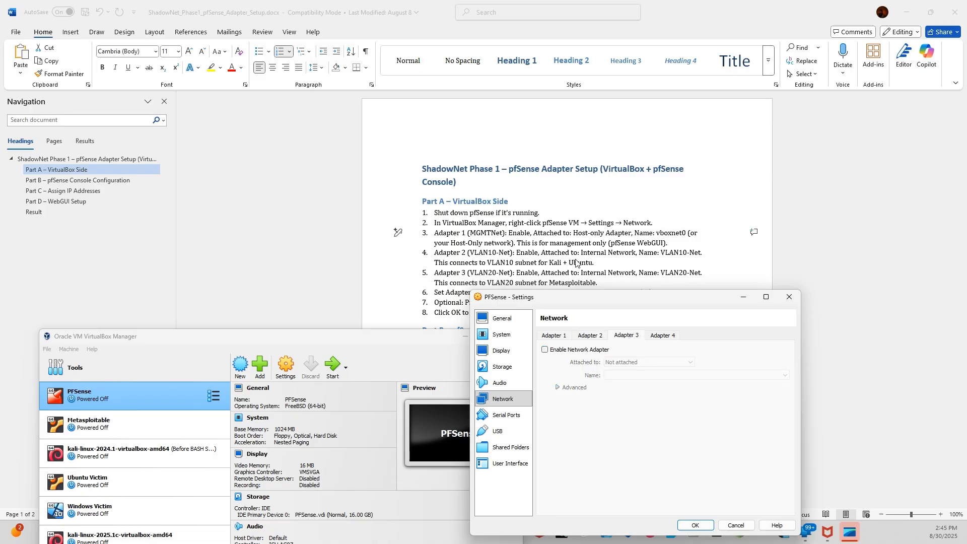
drag(609, 301, 547, 316)
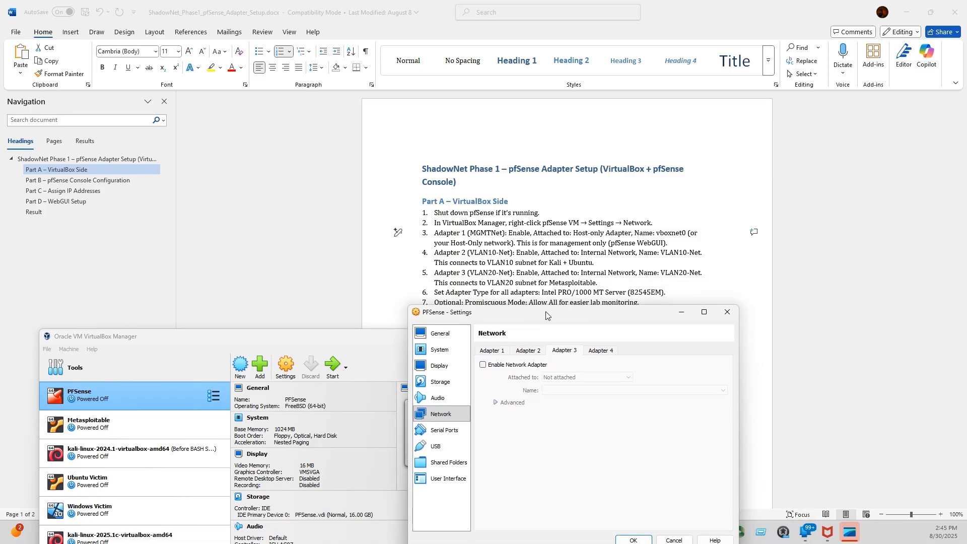
click(482, 365)
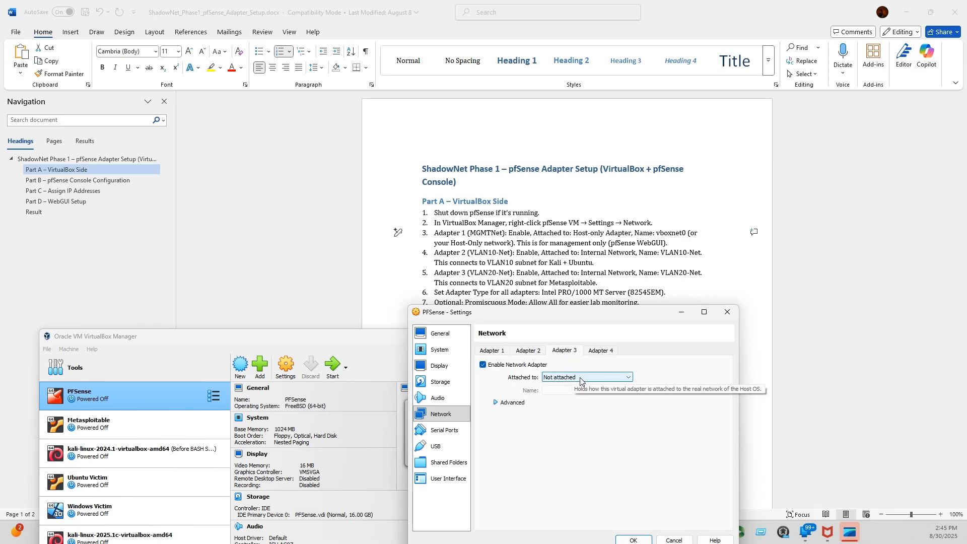
click(621, 382)
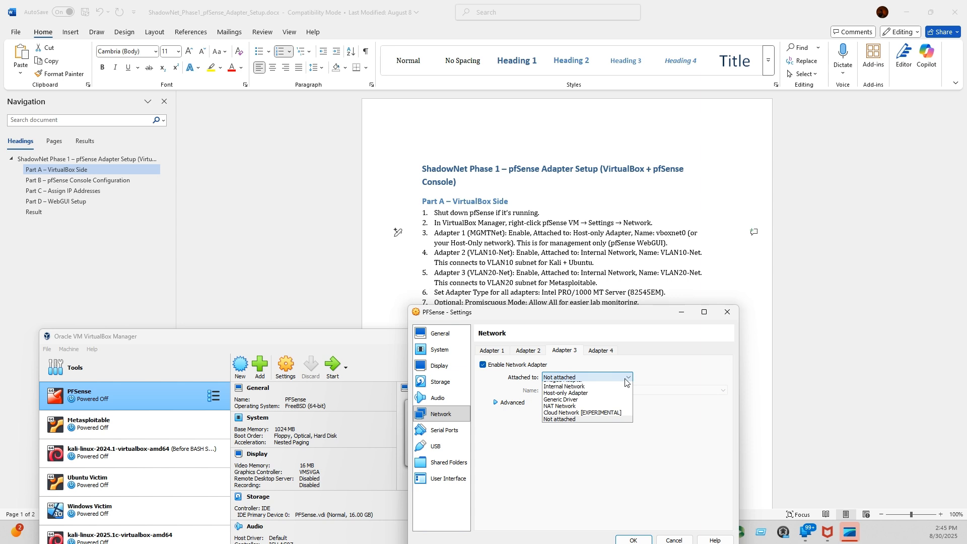
click(569, 412)
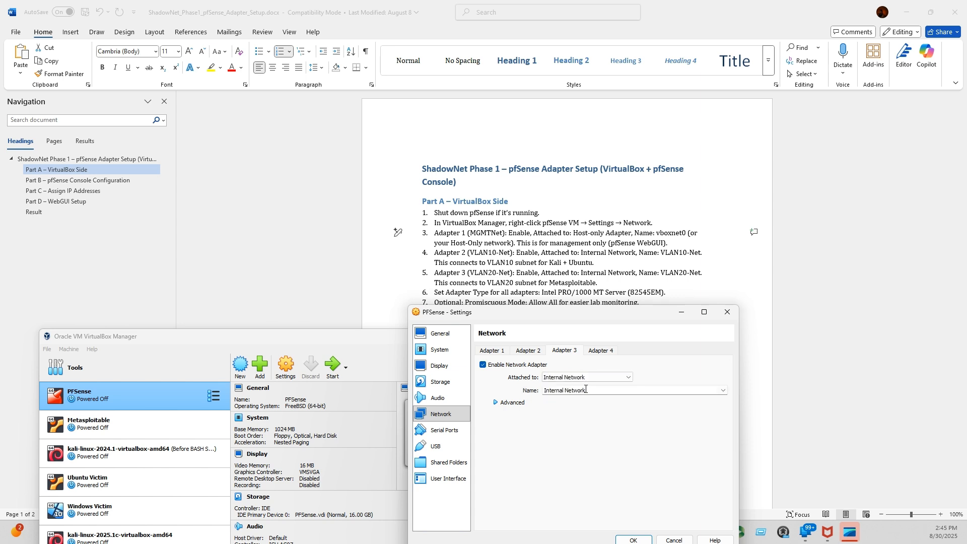
drag(587, 391, 545, 391)
text(VLAN-Net)
Step: Set Adapter 3's adapter type to Intel PRO/1000 MT Server (82545EM) and its promiscuous mode to Allow All
scroll(535, 273, down, 2)
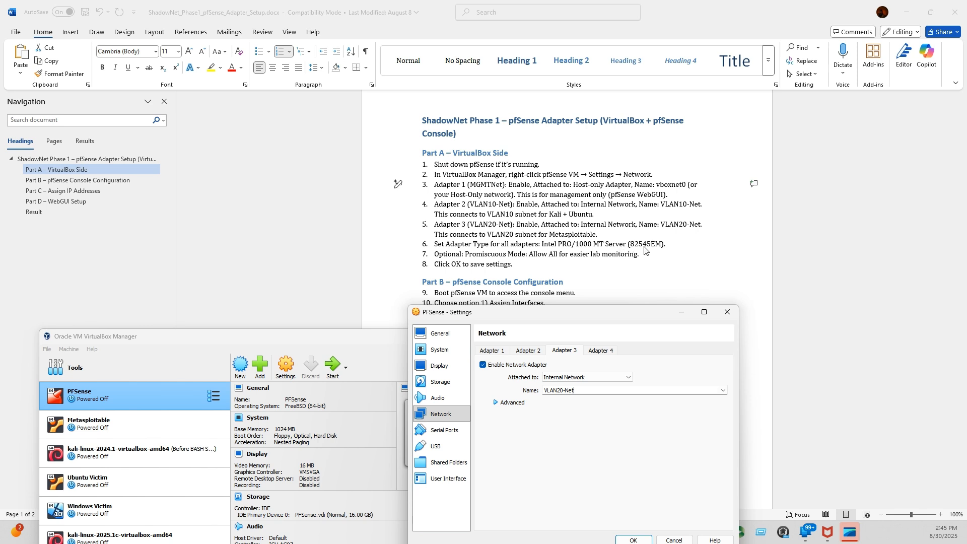
click(497, 403)
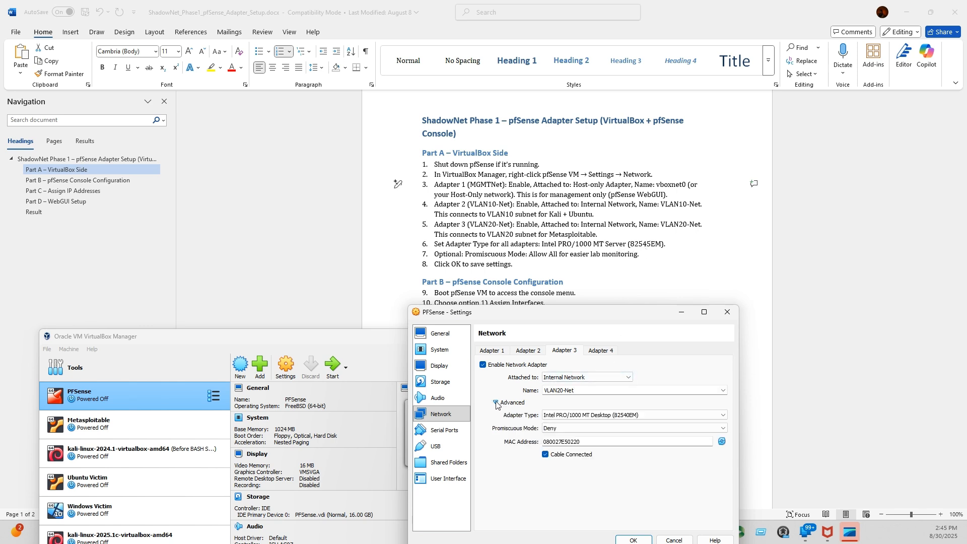
click(724, 416)
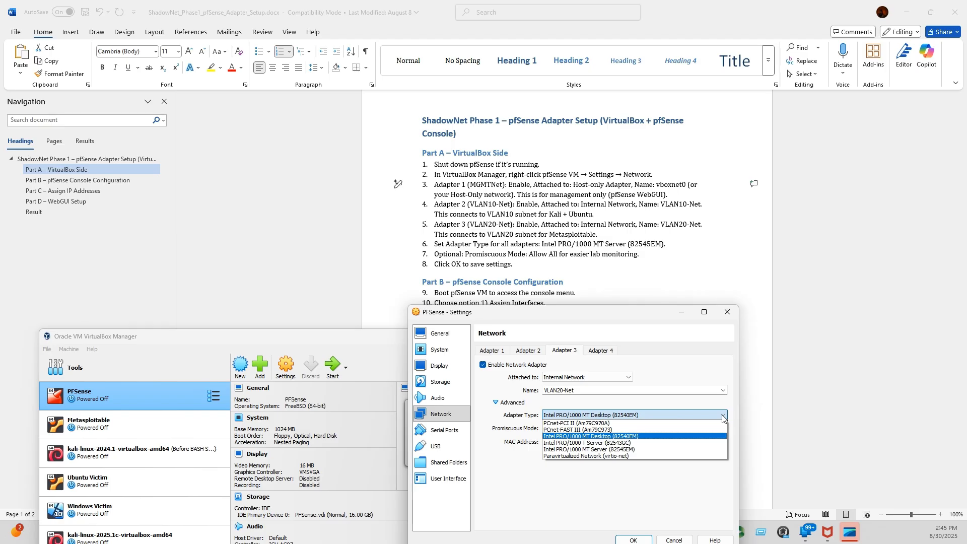
click(578, 449)
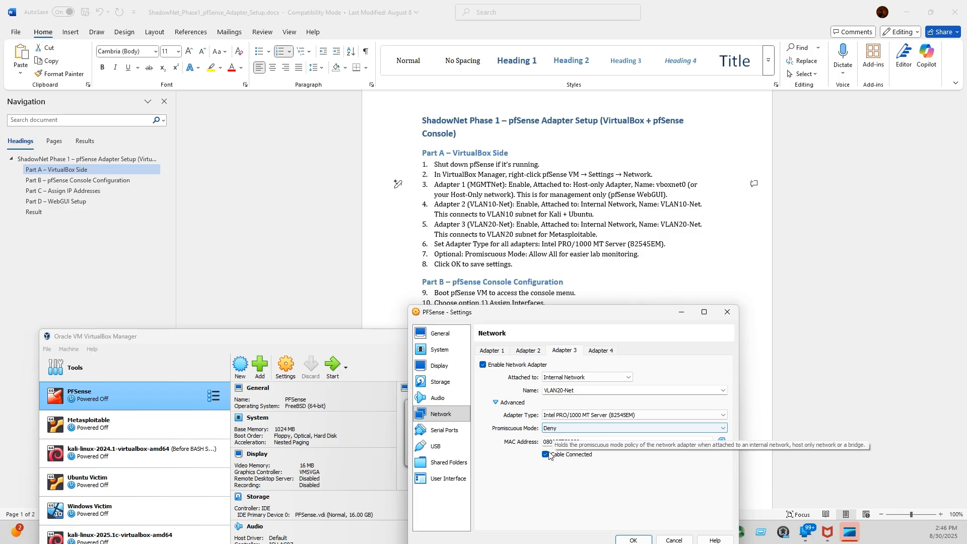
click(548, 429)
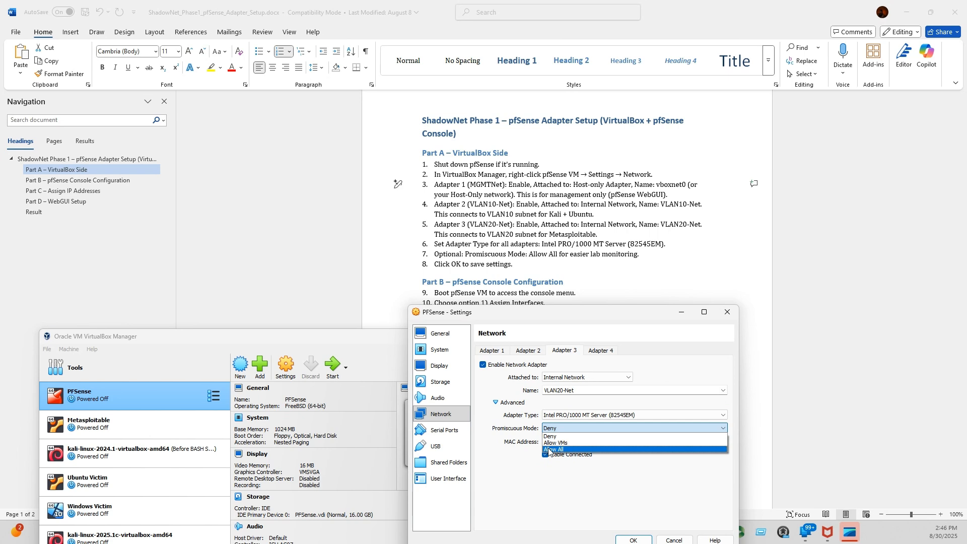
click(553, 449)
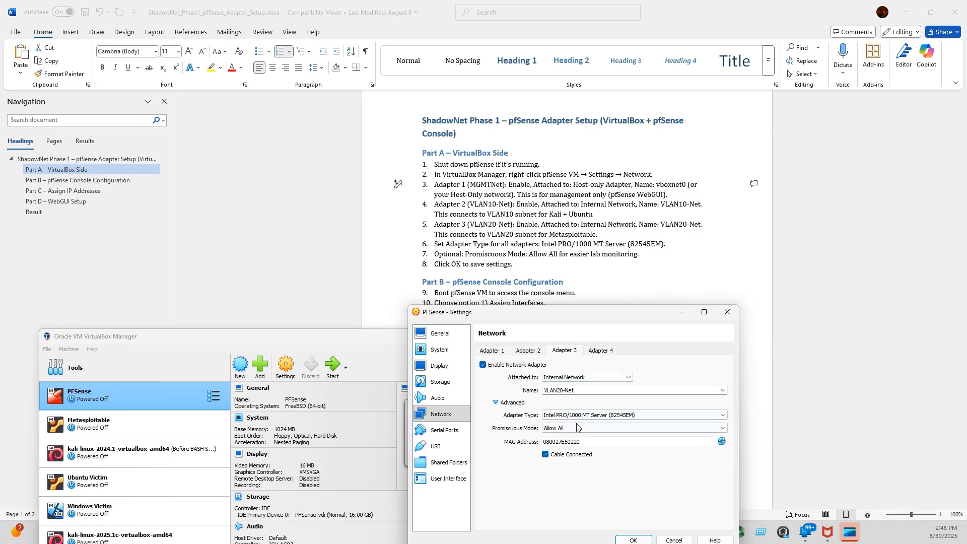
Step: Review the advanced settings of the PFSense adapters and move the VirtualBox windows aside to read Parts B and C of the instructions
click(528, 353)
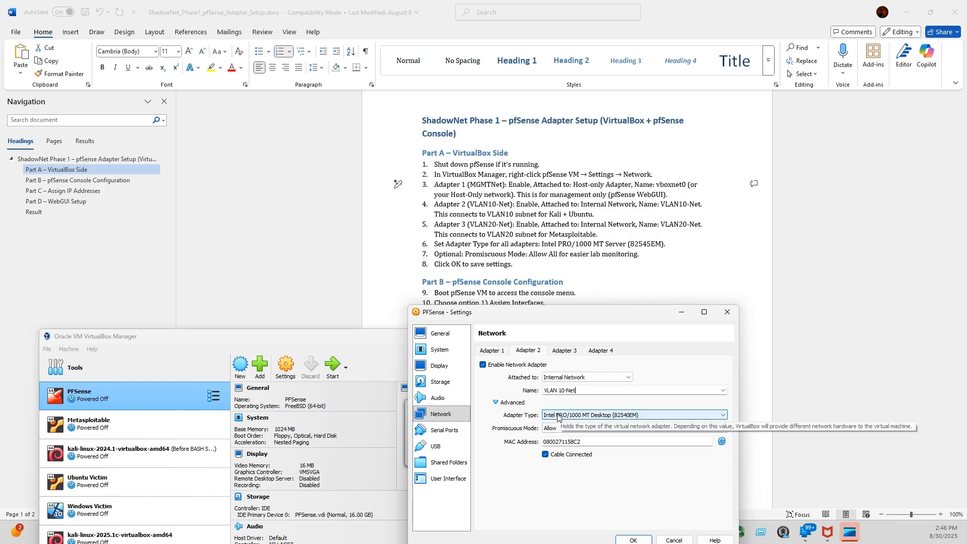
click(496, 352)
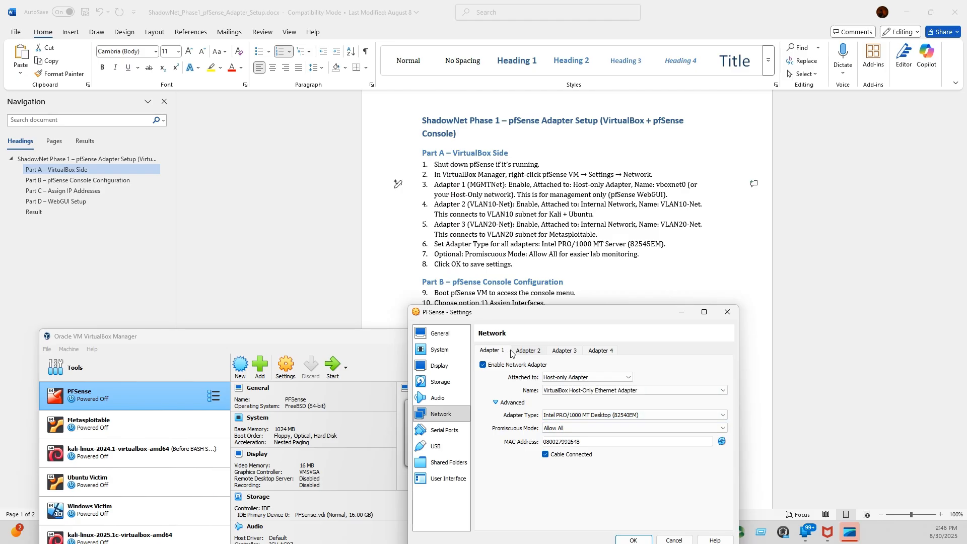
click(529, 353)
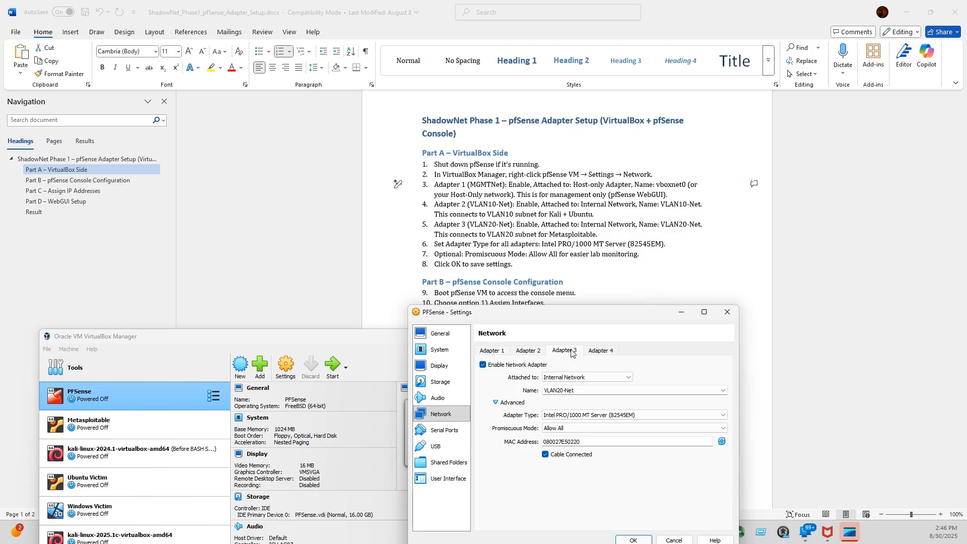
click(493, 352)
drag(597, 316, 966, 189)
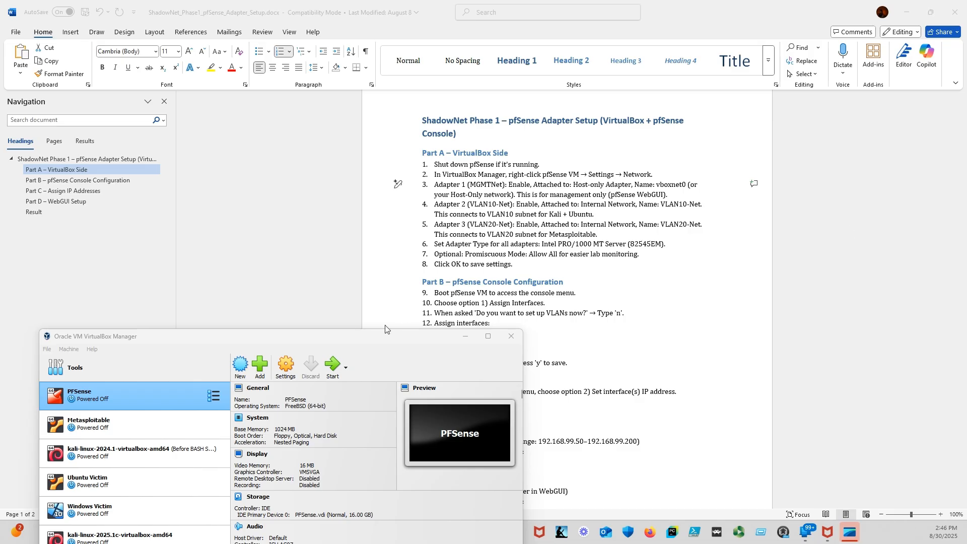
drag(422, 338, 966, 504)
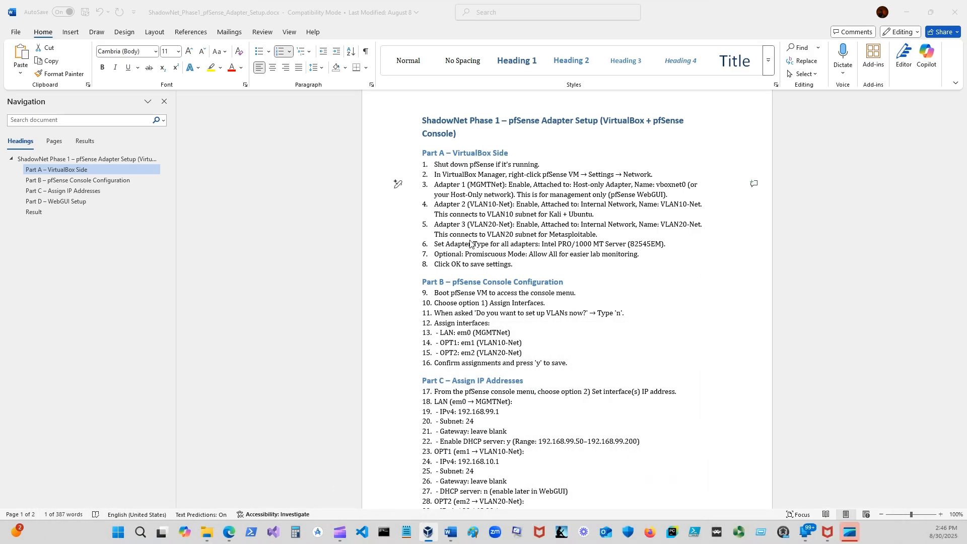
scroll(477, 265, down, 3)
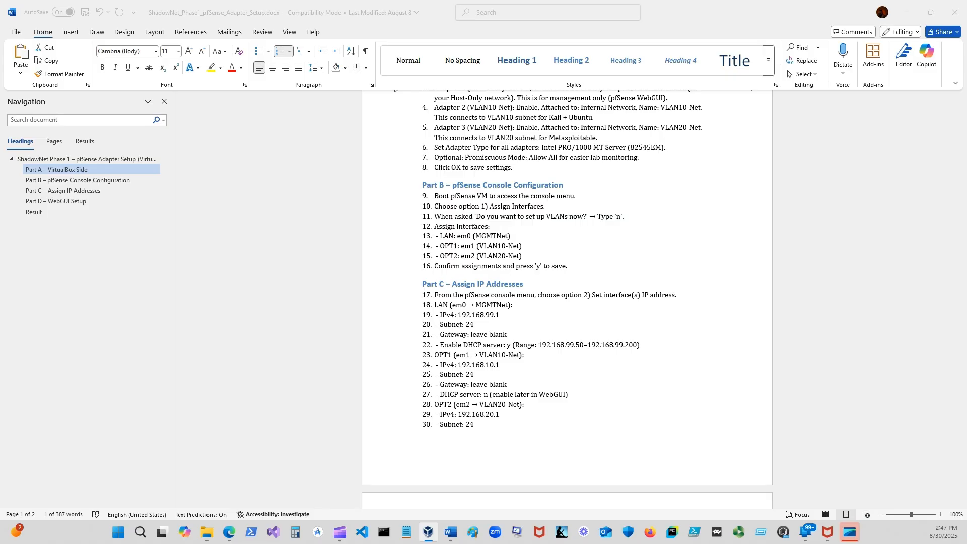
Step: Bring back the VirtualBox Manager, start the PFSense machine, and place its console window beside the Part B instructions
drag(966, 138, 635, 139)
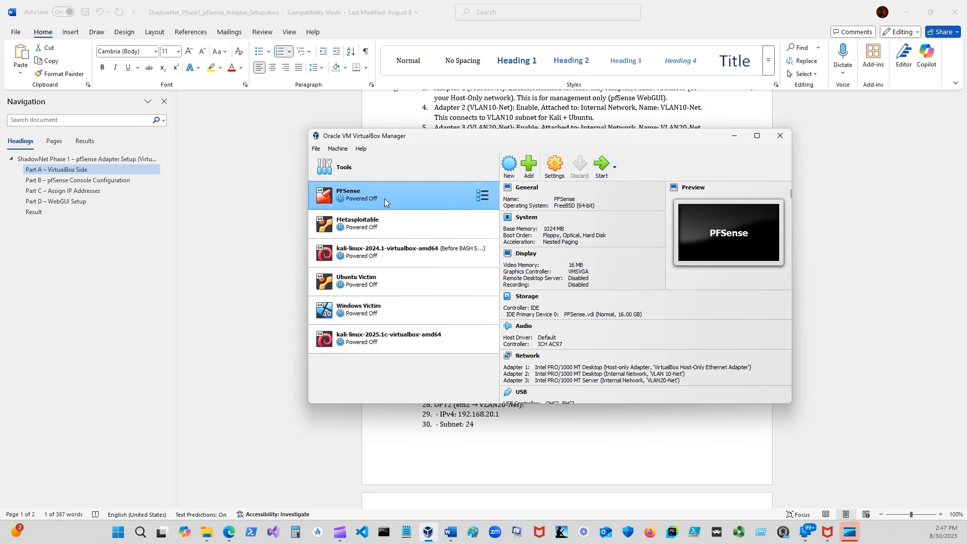
click(600, 166)
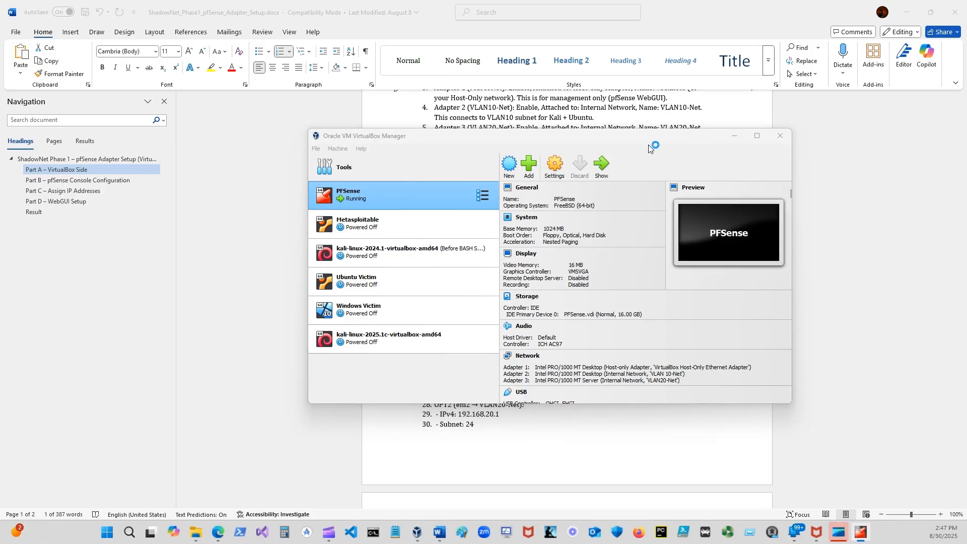
drag(637, 141, 585, 288)
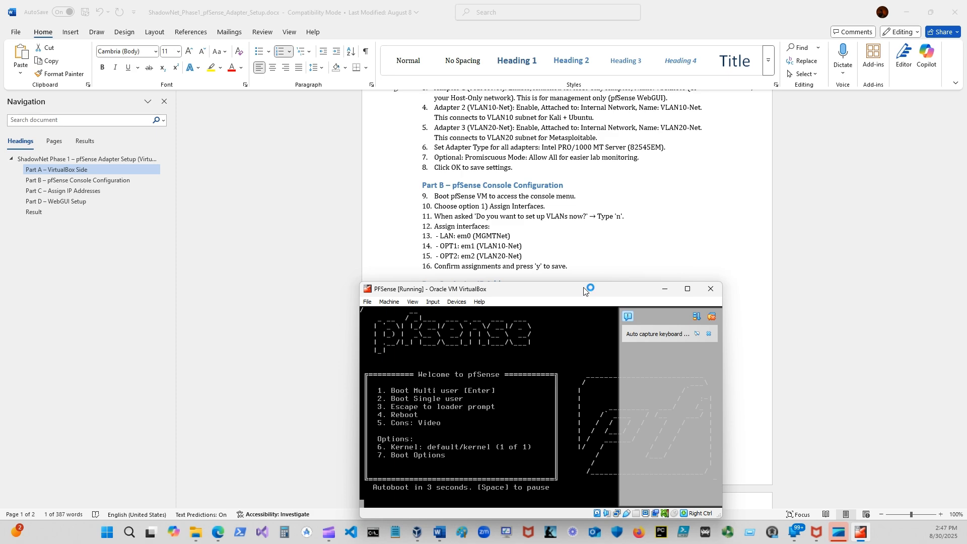
drag(650, 295, 627, 292)
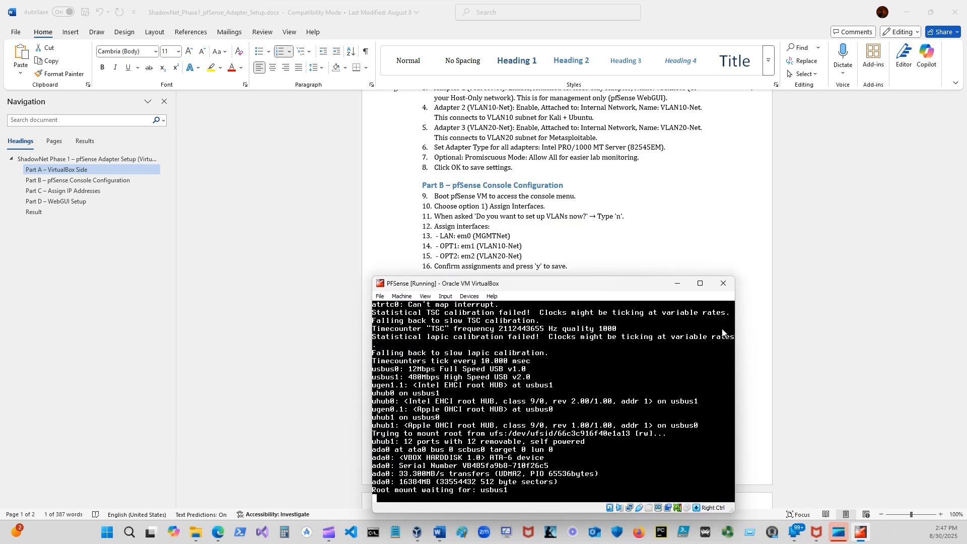
mouse_move(576, 288)
mouse_down()
mouse_move(696, 278)
mouse_move(583, 282)
mouse_move(578, 291)
mouse_up()
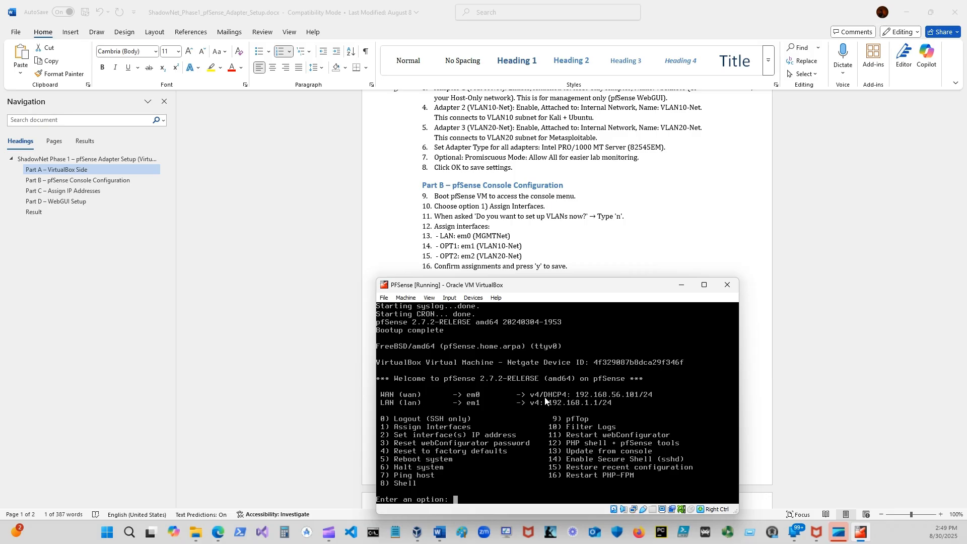
drag(632, 288, 295, 126)
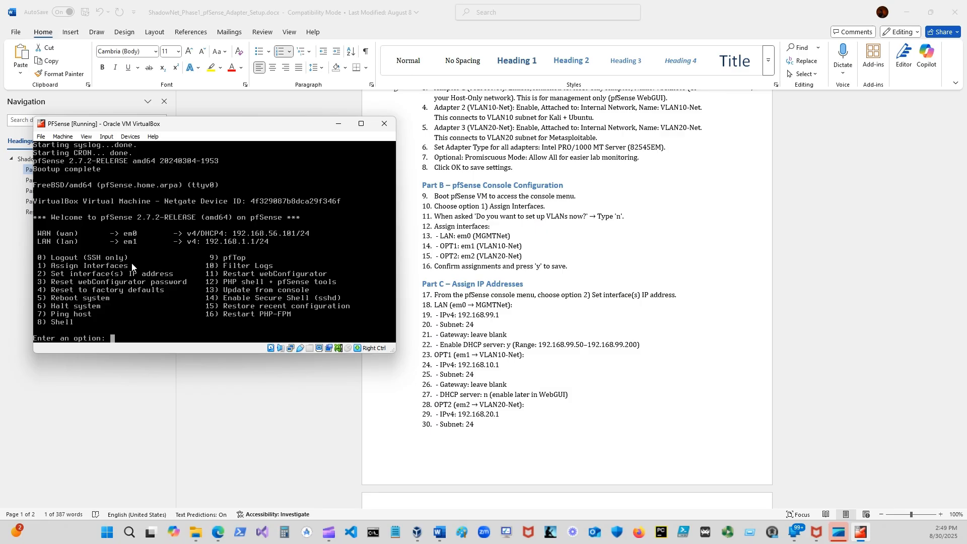
Step: Choose option 1, Assign Interfaces, in the pfSense console and answer "n" to setting up VLANs
click(111, 341)
text(1)
key(Return)
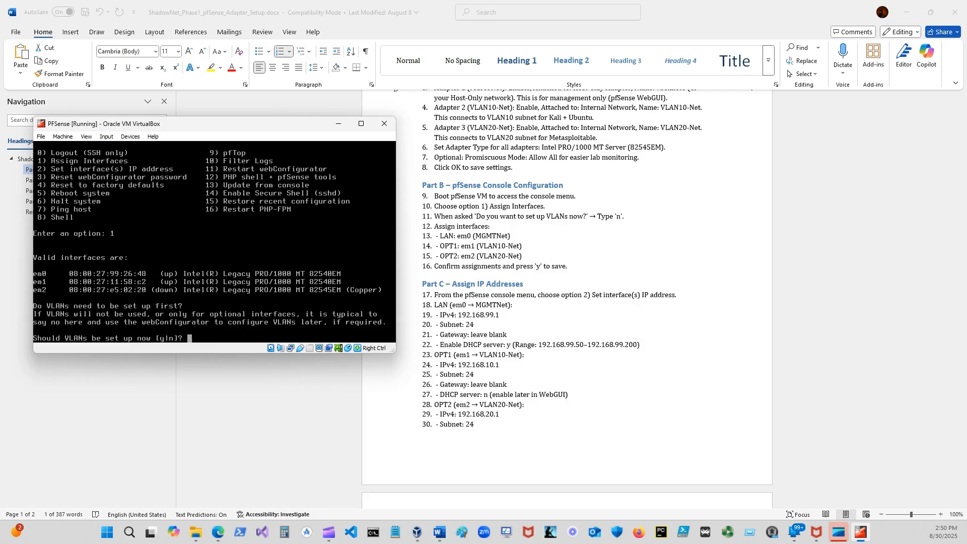
text(n)
key(Return)
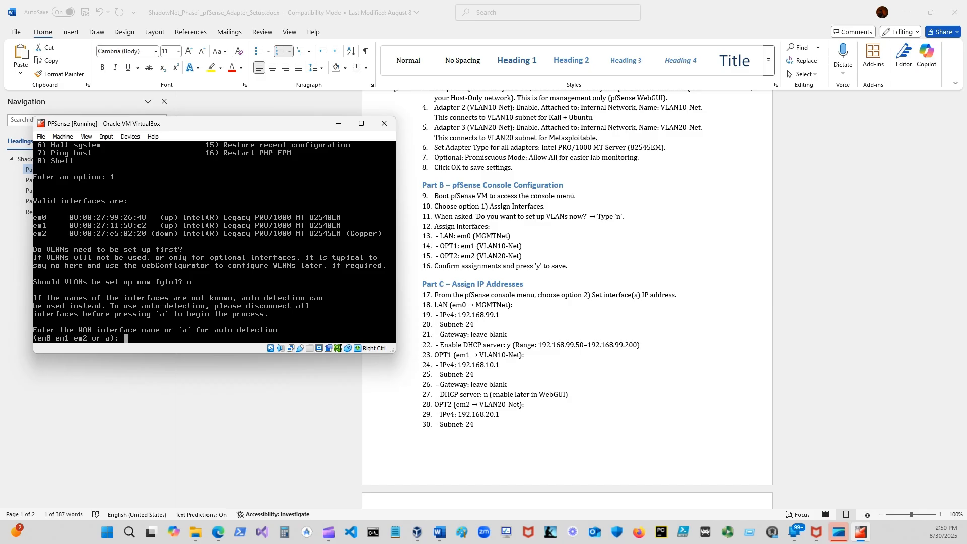
Step: Try "LAN:em0 (MGMTNET)", "LAN" and "LAN:emo MGMTNET" as the WAN interface name
text(LAN:em0 (MGMTNET))
key(Return)
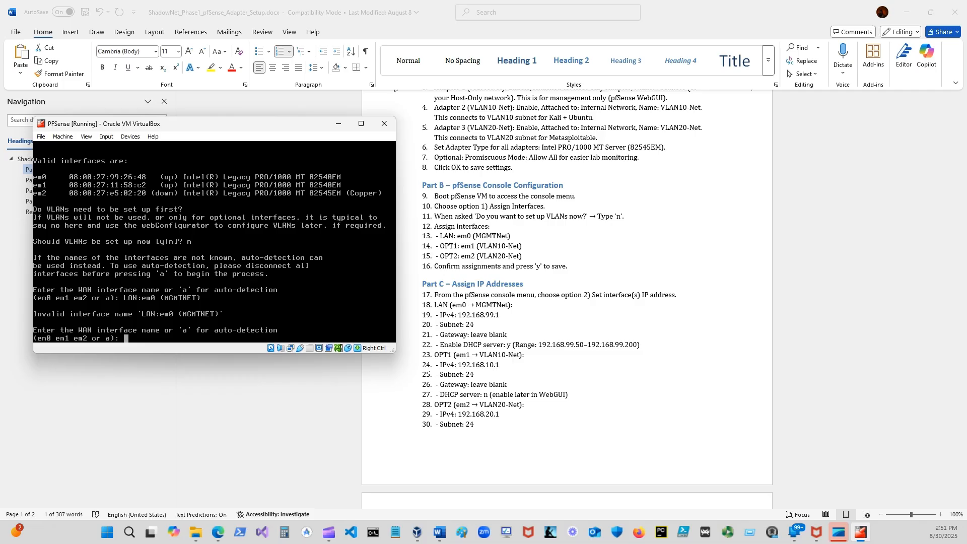
text(LAN)
key(Return)
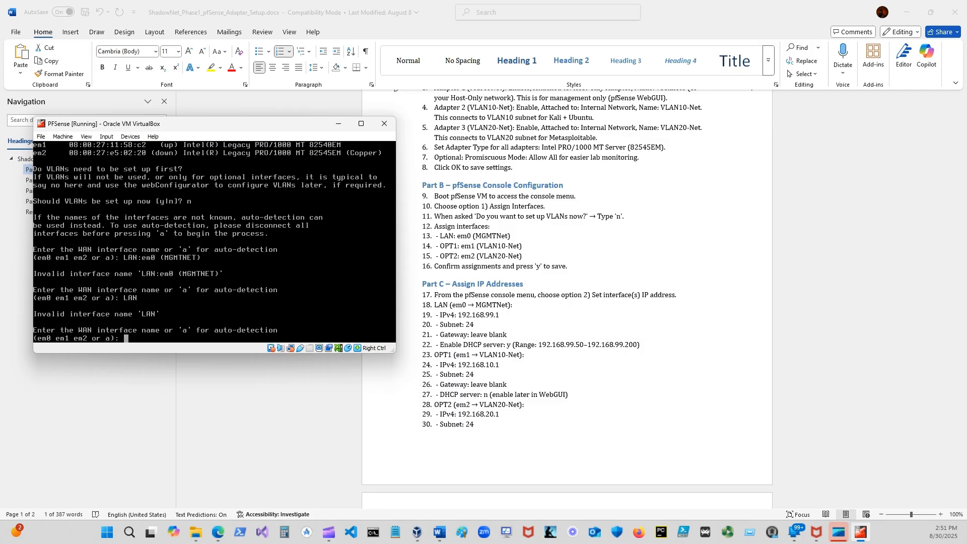
text(LAN:emo MGMTNET)
key(Return)
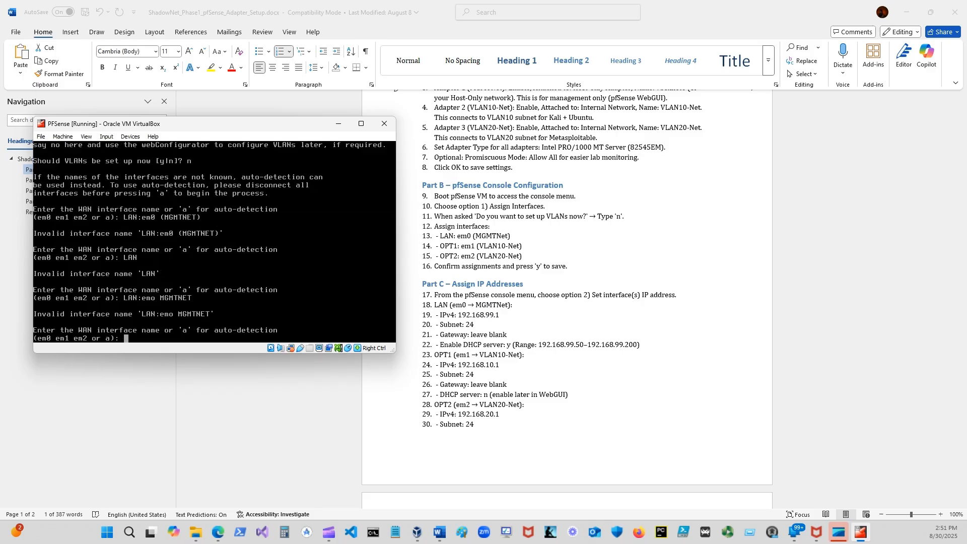
Step: Try auto-detection of the WAN interface with option "a"
text(a)
key(Return)
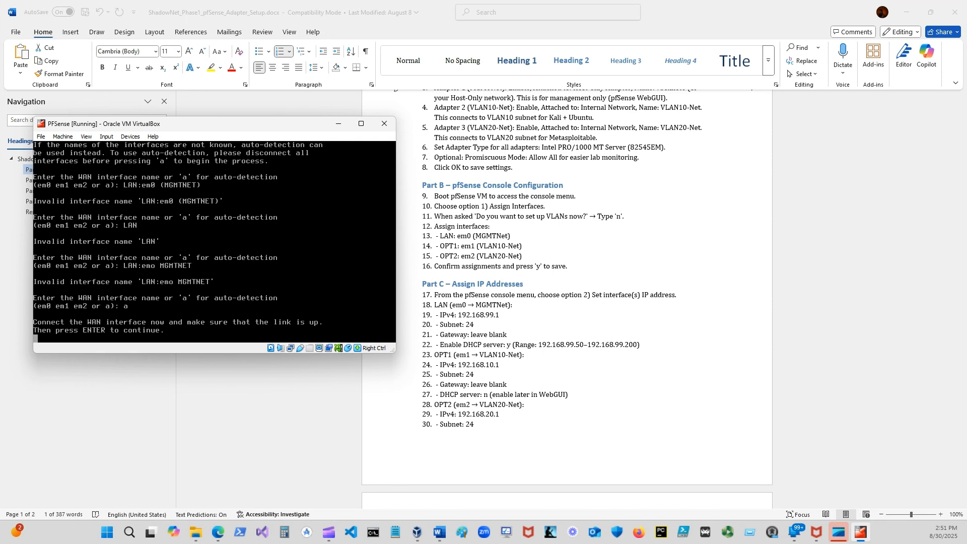
key(Return)
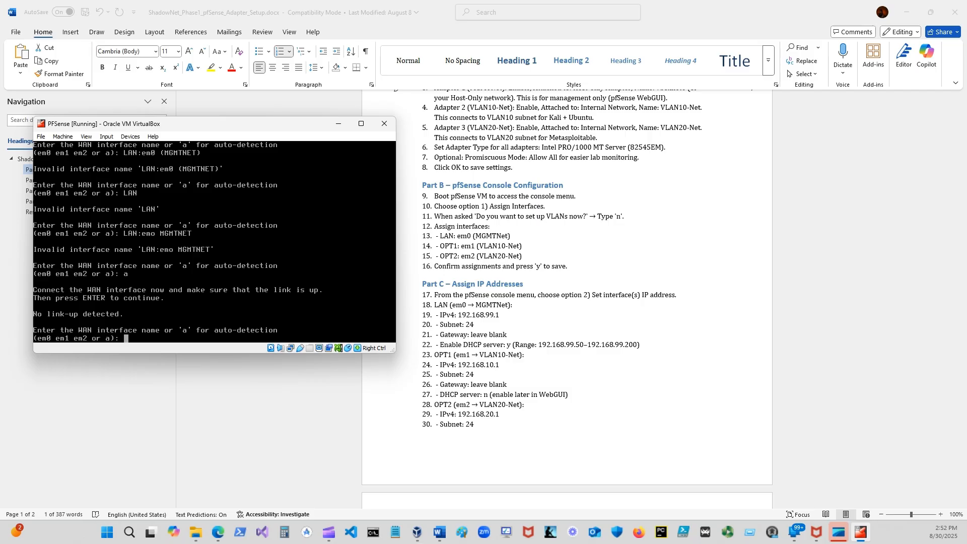
Step: Try to submit "Assign interfaces" at the WAN interface name prompt
key(Up)
key(Up)
key(Up)
key(BackSpace)
key(BackSpace)
key(BackSpace)
key(BackSpace)
key(BackSpace)
key(BackSpace)
key(BackSpace)
key(BackSpace)
key(BackSpace)
text(Assign interfaces)
key(Return)
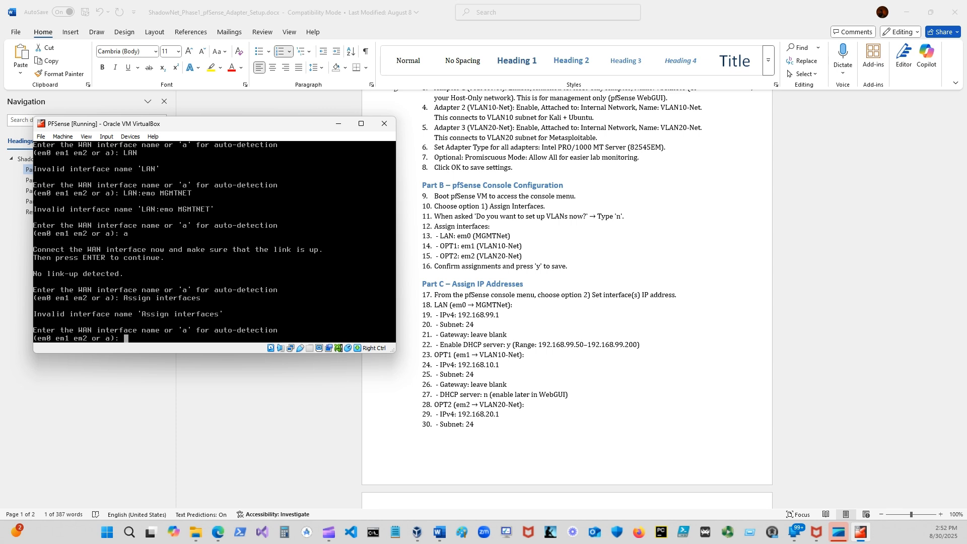
Step: Try "-LAN: emo" and "-LAN:emo MGMTNET" as the WAN interface name in the pfSense console
text(-LAN: emo)
key(Return)
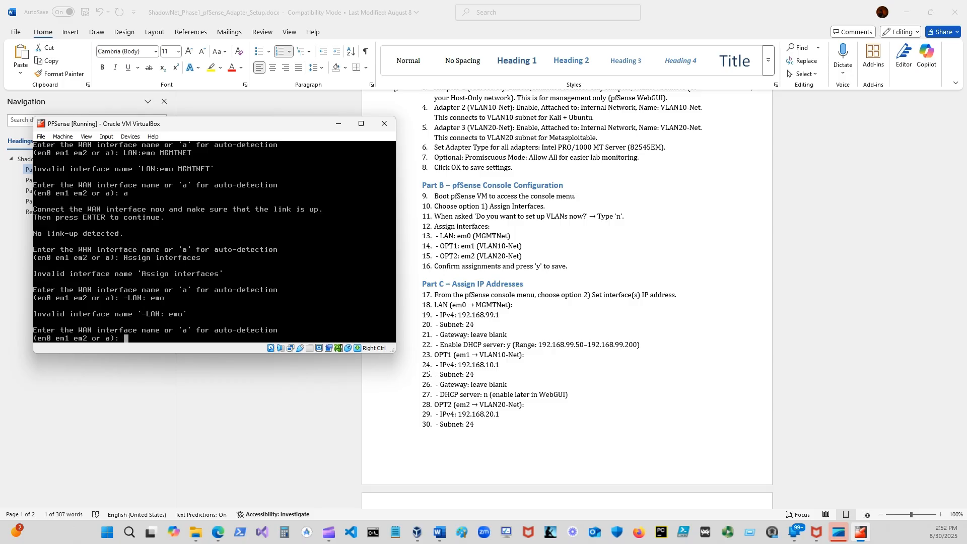
text(-LAN:emo MGMTNET)
key(Return)
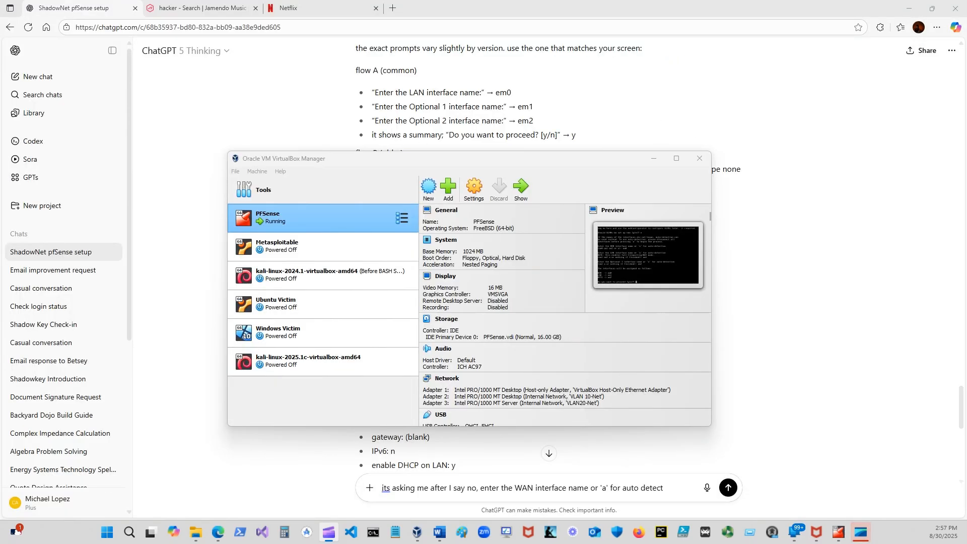
Step: Switch to the ChatGPT chat and review its Part B answer on the pfSense interface assignment prompts, flow A and flow B
key(alt+Tab)
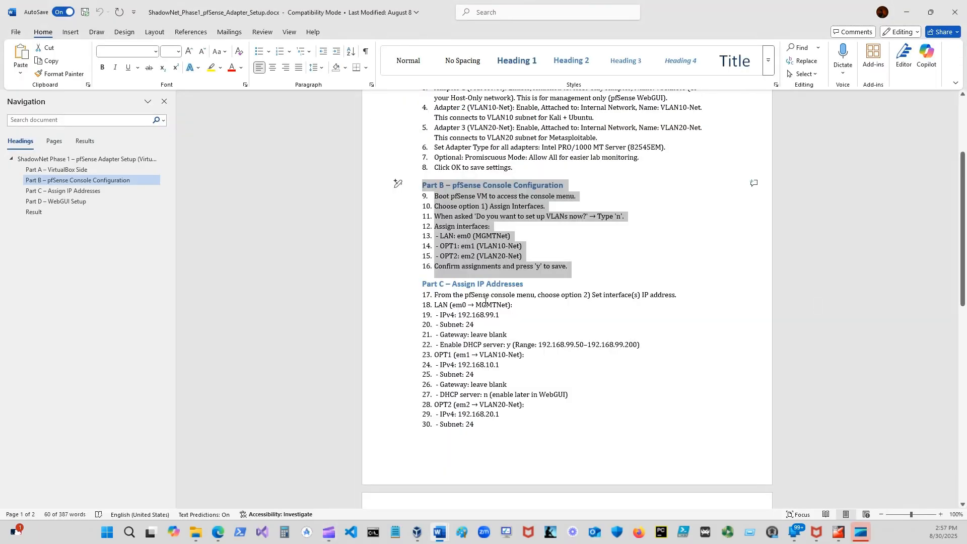
click(479, 239)
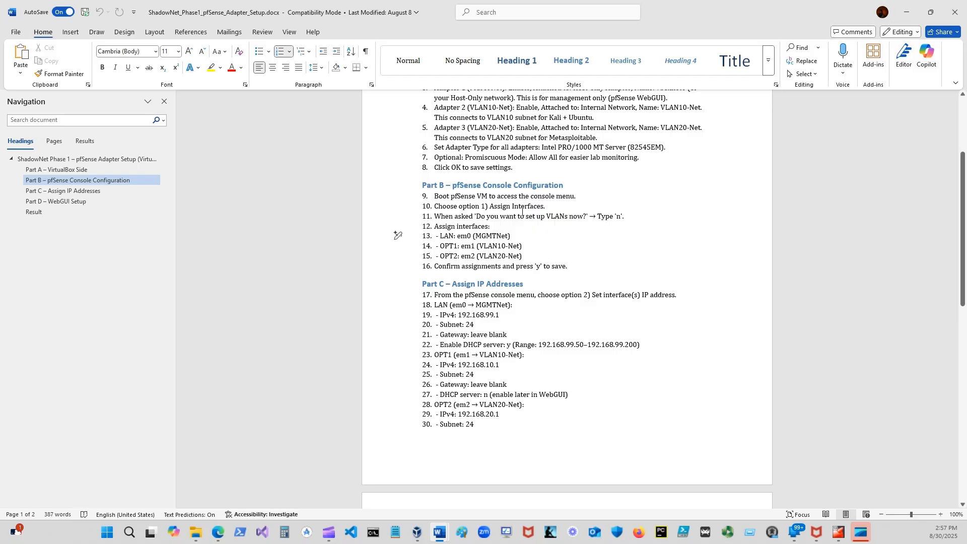
click(907, 12)
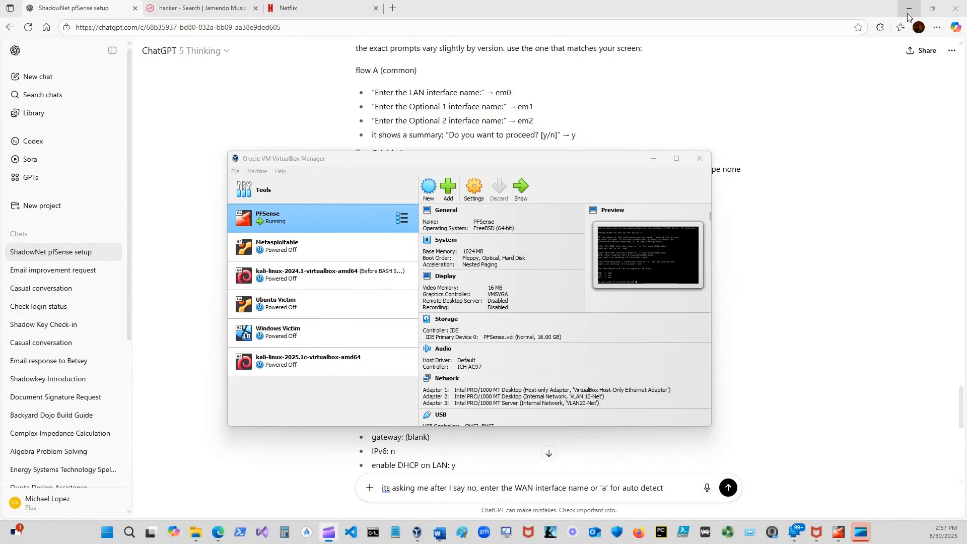
click(655, 160)
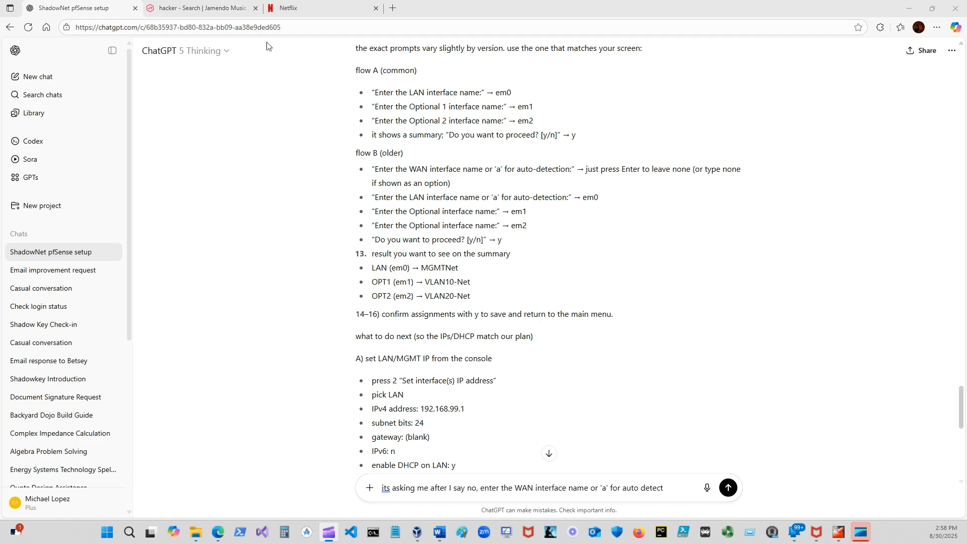
scroll(473, 161, up, 4)
scroll(473, 161, up, 9)
scroll(504, 161, down, 4)
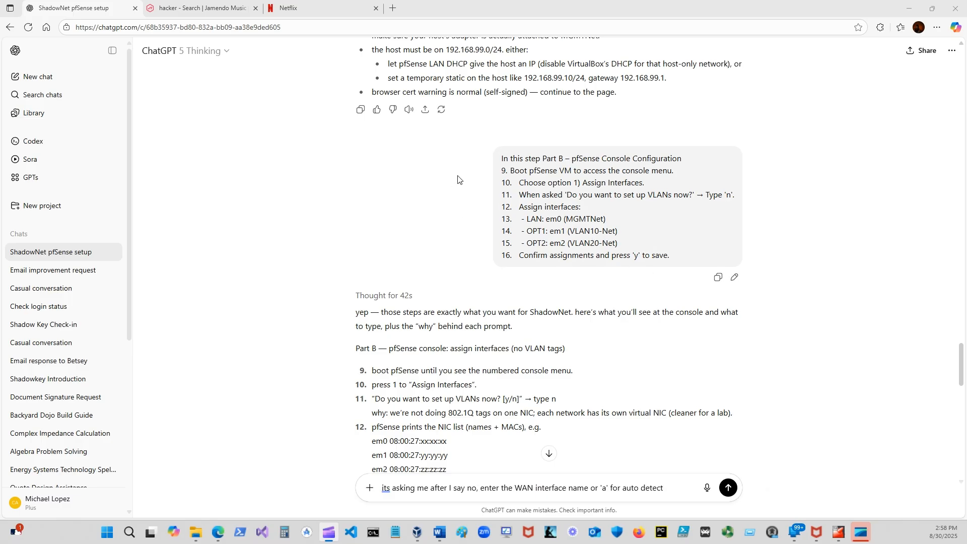
scroll(393, 247, down, 5)
scroll(399, 247, up, 2)
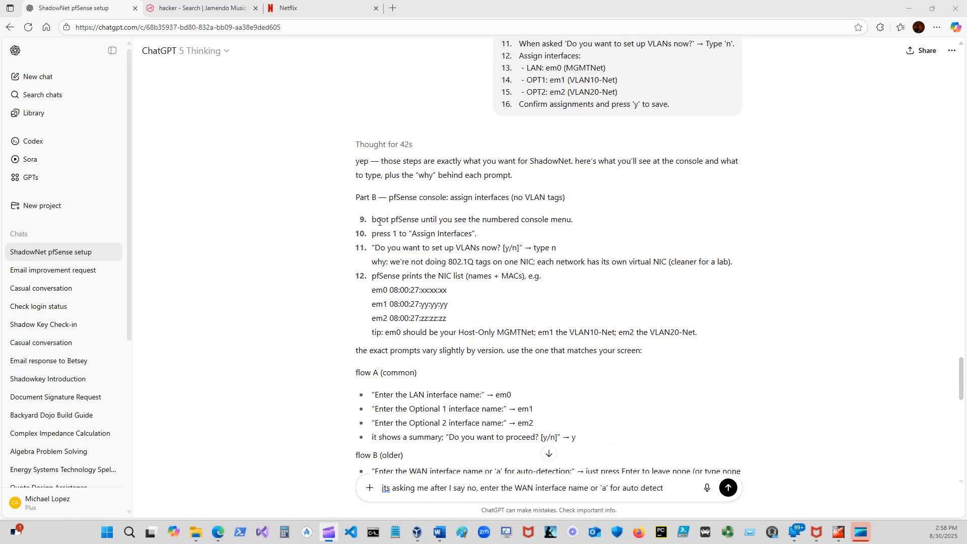
scroll(428, 278, down, 3)
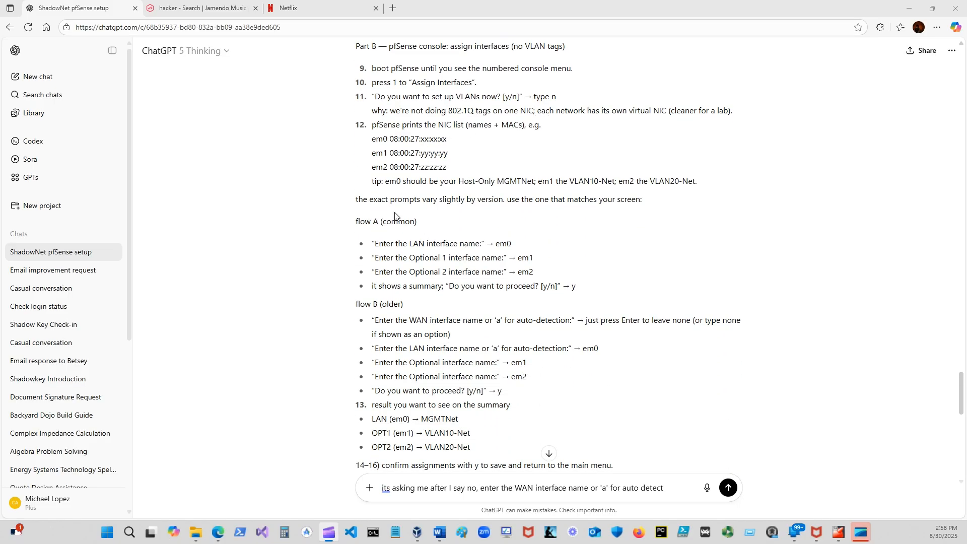
scroll(397, 216, down, 1)
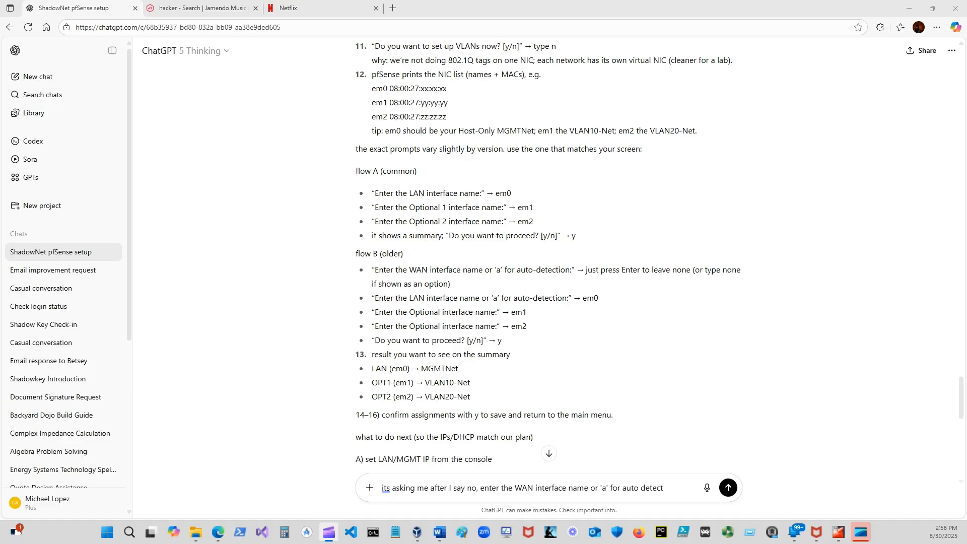
Step: Show the running PFSense console and confirm the assignments WAN em0, LAN em1 and OPT1 em2 with "y"
click(417, 533)
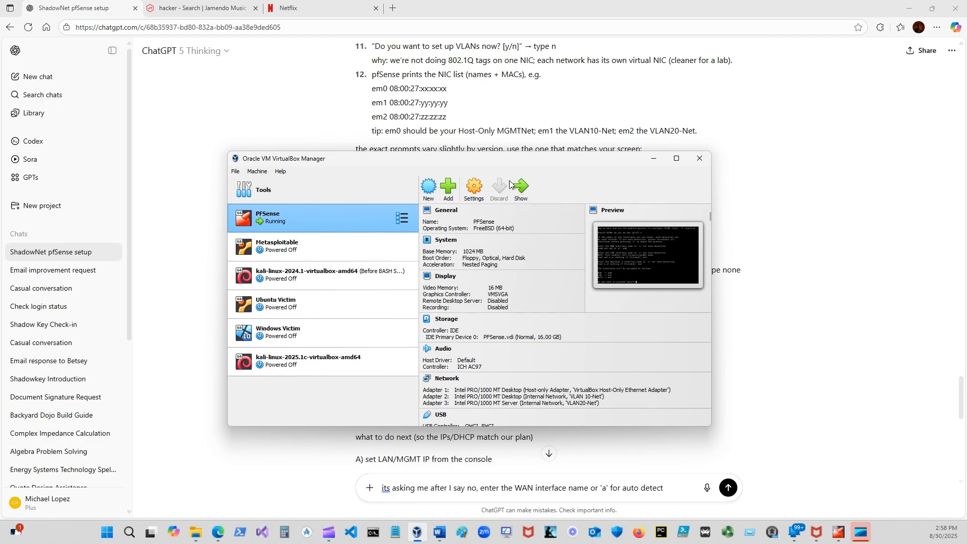
click(529, 187)
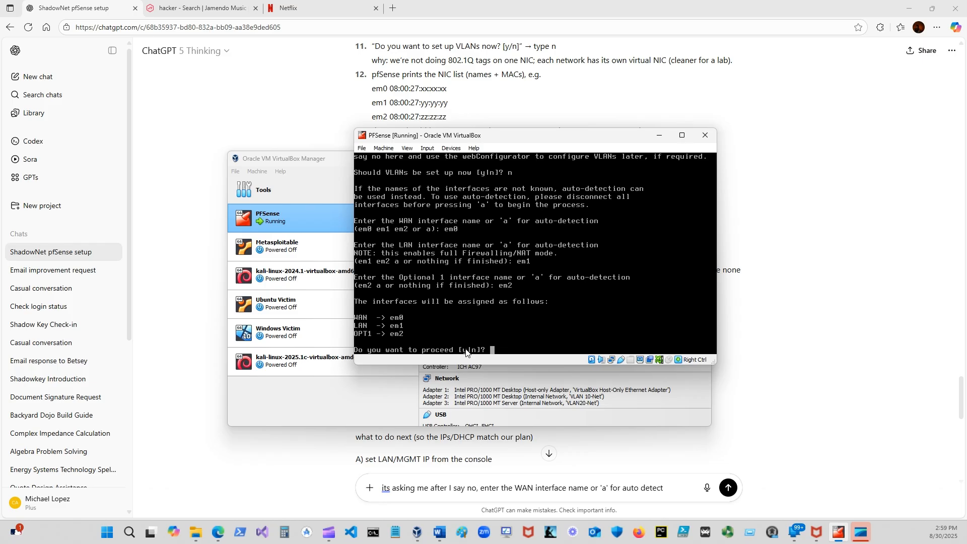
click(294, 165)
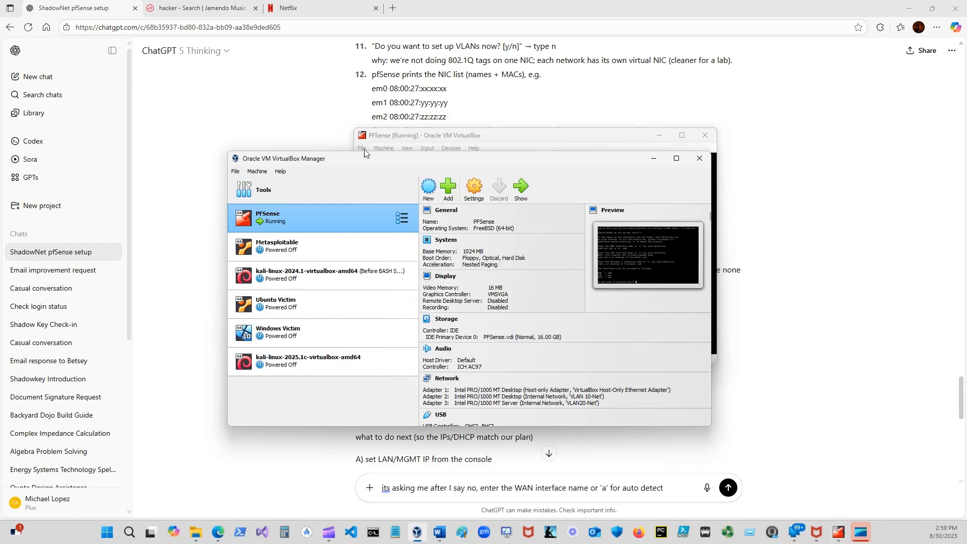
click(654, 159)
drag(598, 139, 558, 264)
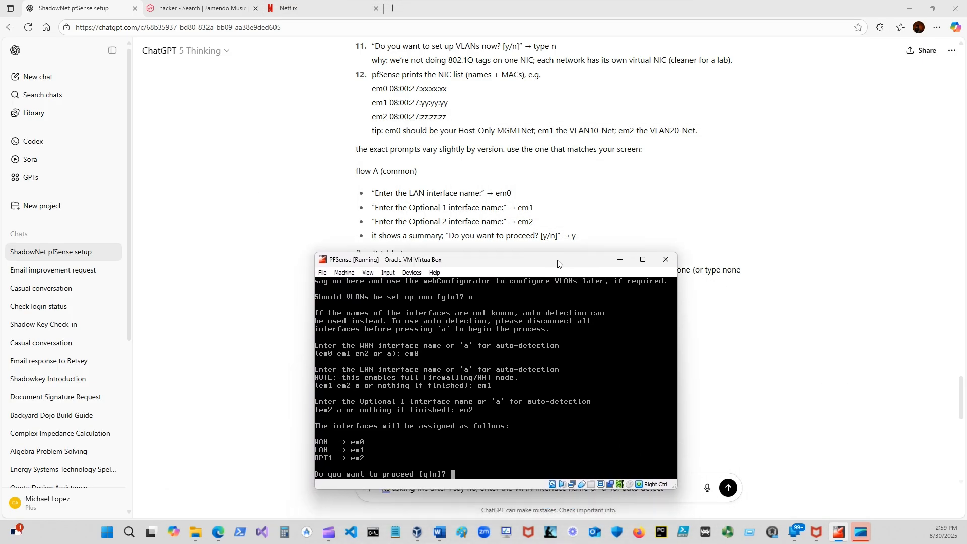
click(475, 387)
text(y)
key(Return)
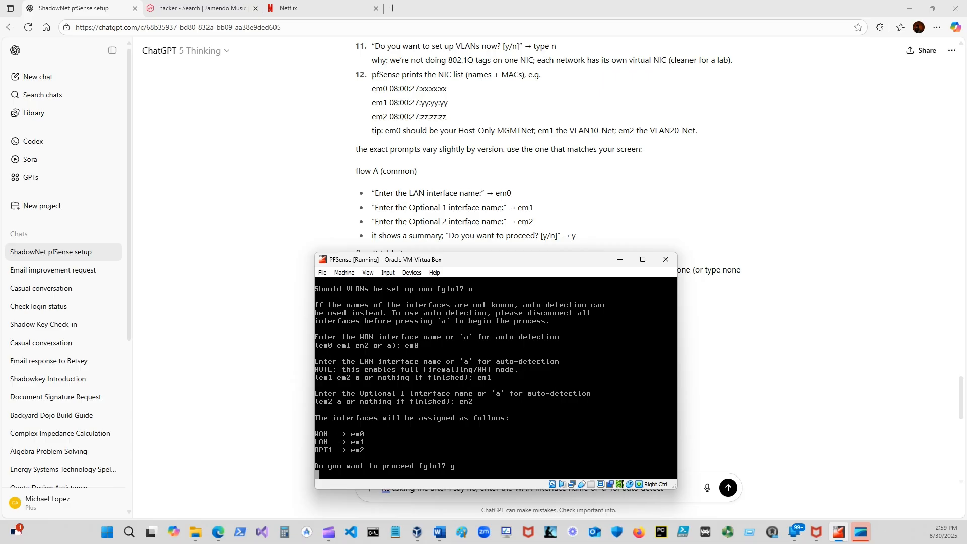
key(Control_R)
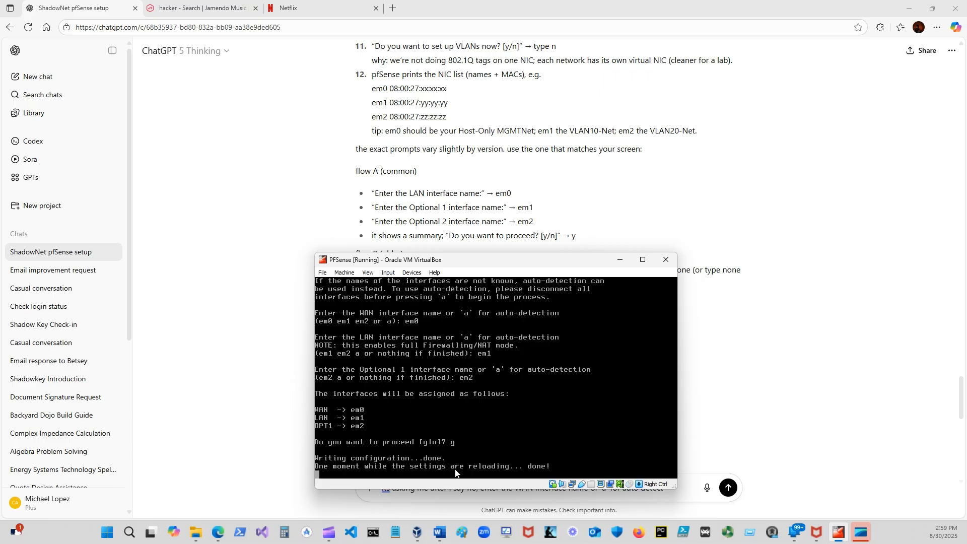
Step: Place the PFSense console beside the ChatGPT chat and compare its interface list with the expected assignments and next LAN IP steps
drag(552, 265, 823, 50)
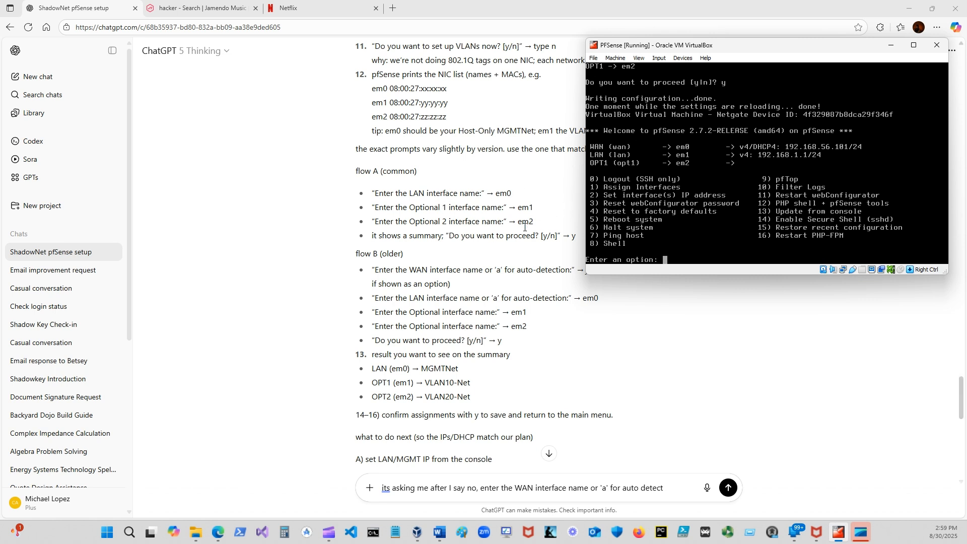
scroll(415, 257, down, 2)
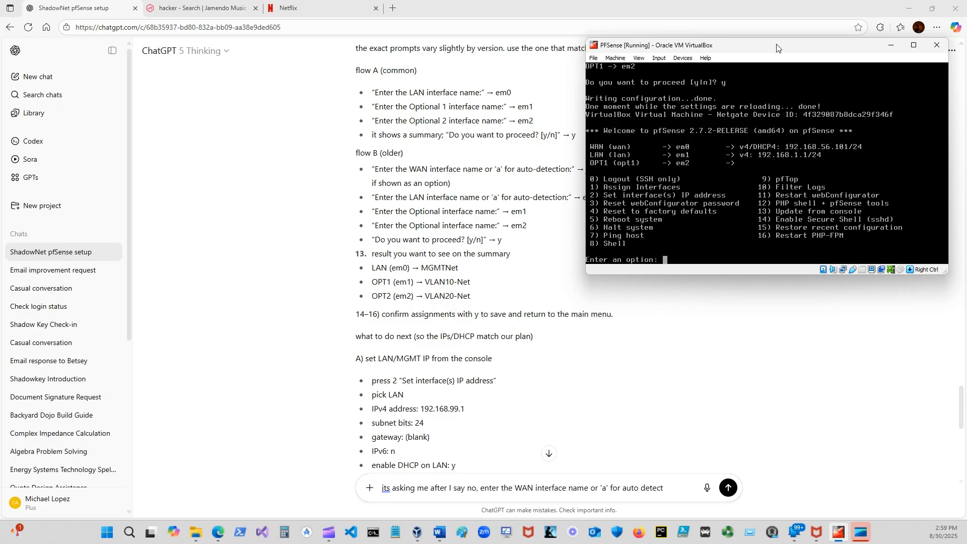
drag(782, 47, 730, 237)
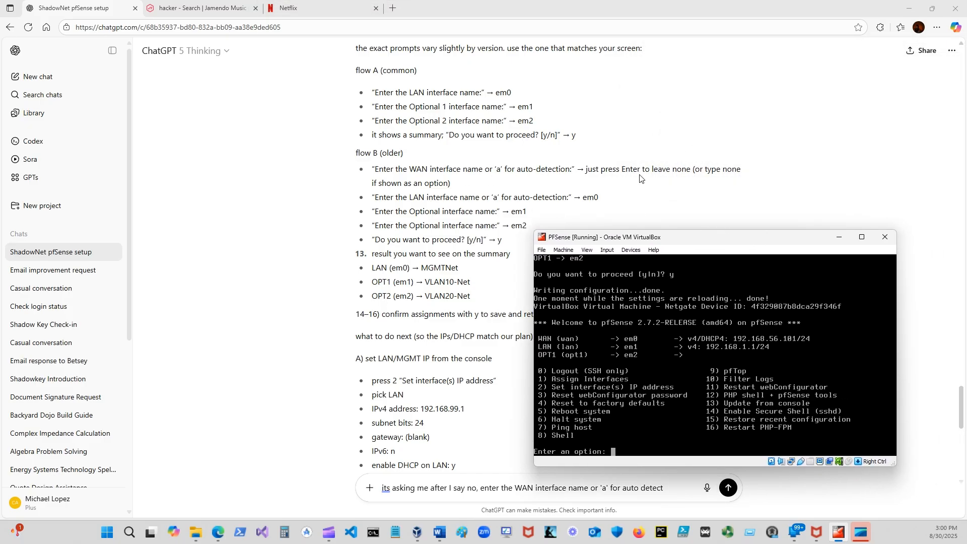
drag(711, 241, 720, 228)
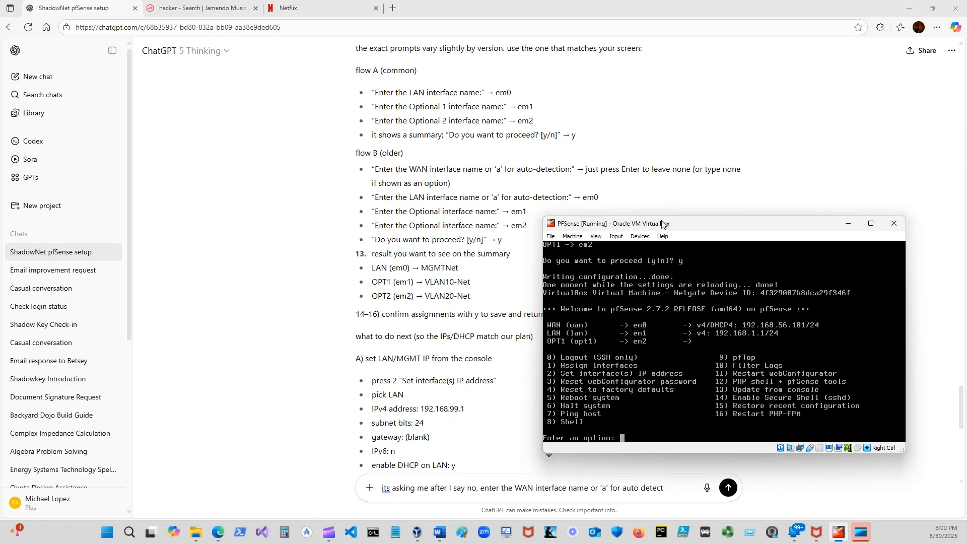
drag(697, 228, 748, 123)
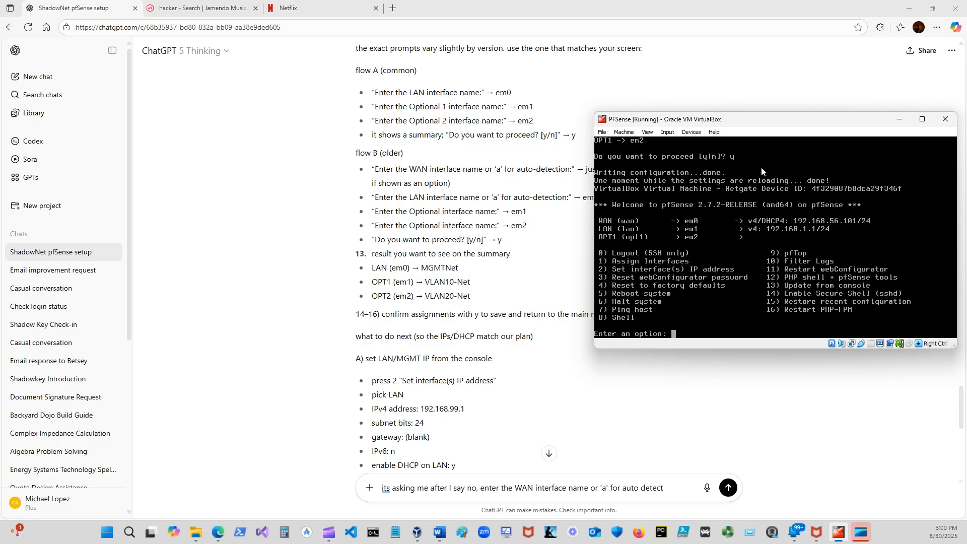
scroll(508, 271, down, 4)
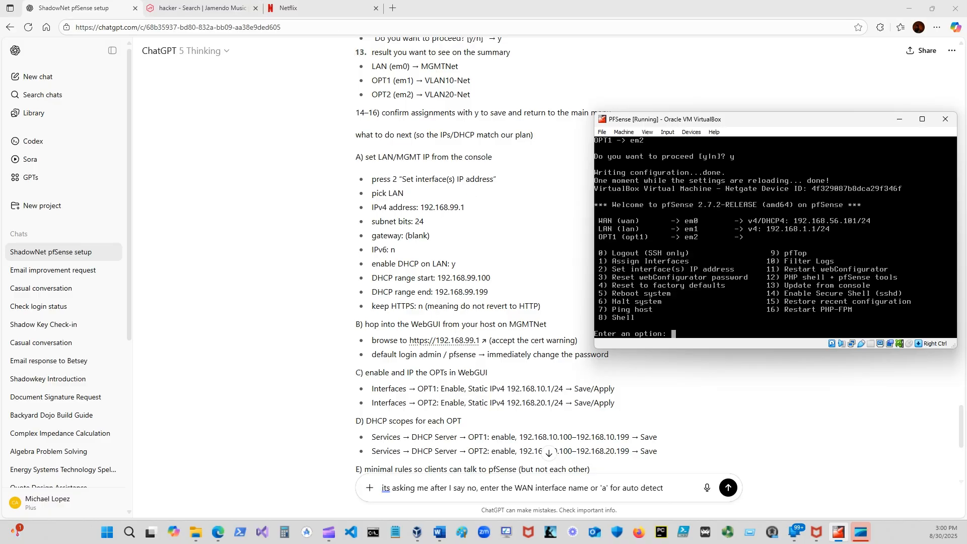
Step: Switch to the Word instructions and reread the Part B interface assignments and the start of Part C on assigning IP addresses
key(alt+Tab)
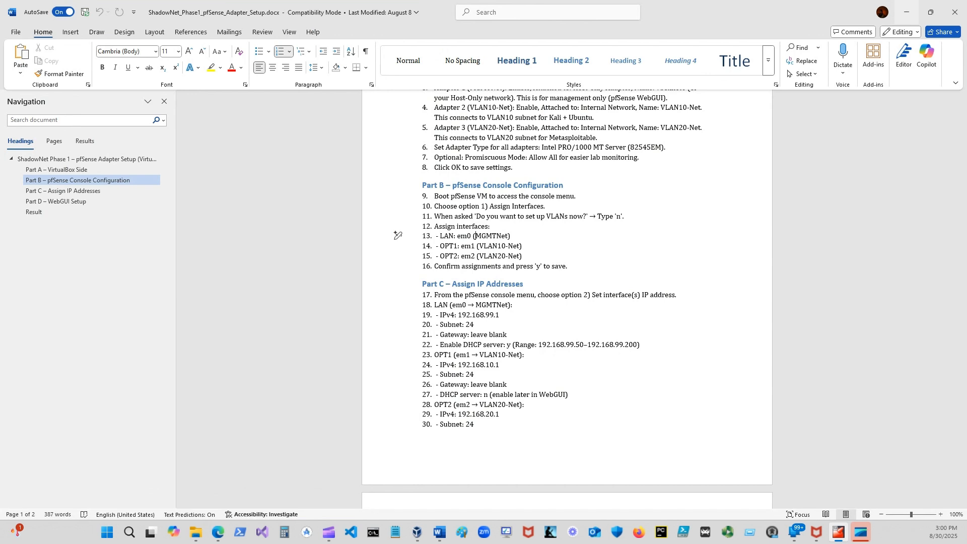
click(463, 257)
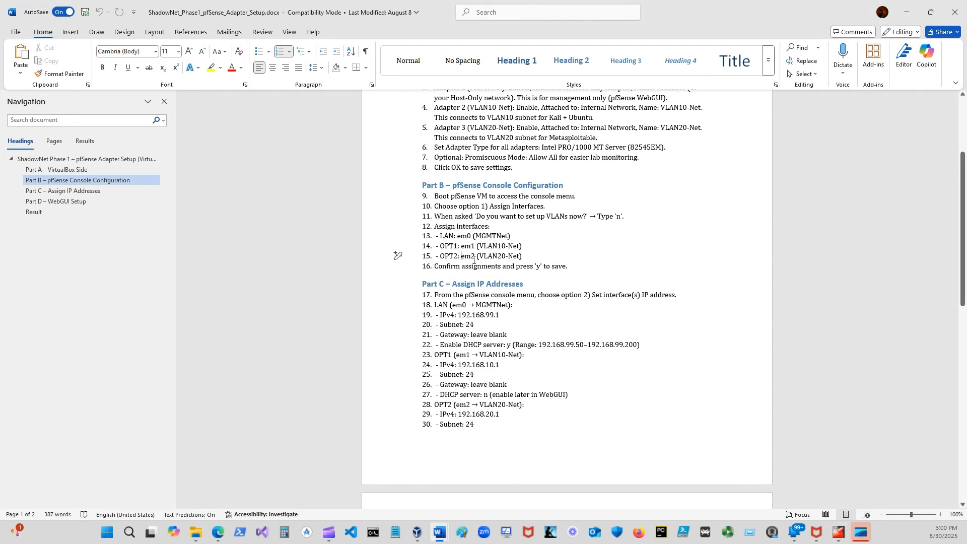
click(495, 266)
click(528, 267)
click(607, 216)
click(441, 236)
click(464, 237)
drag(528, 253, 435, 236)
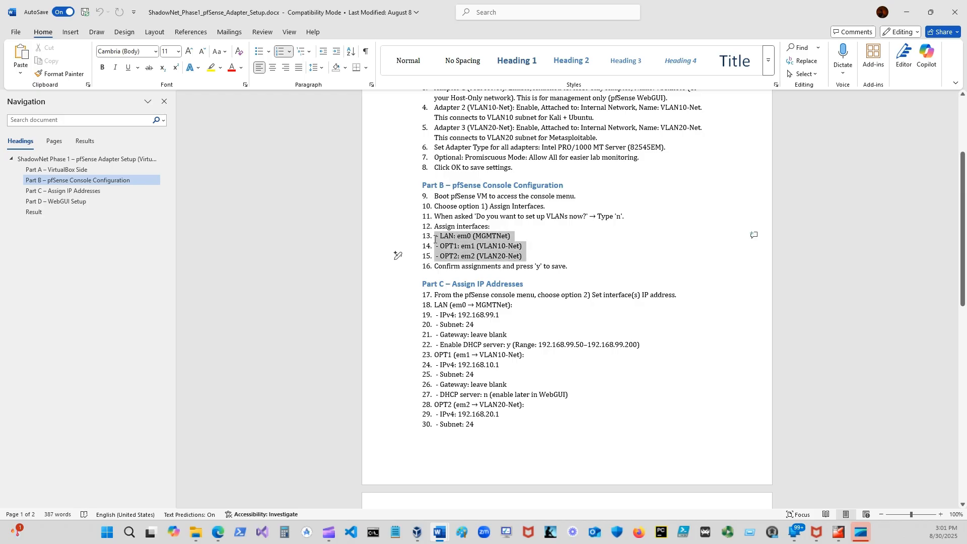
click(525, 250)
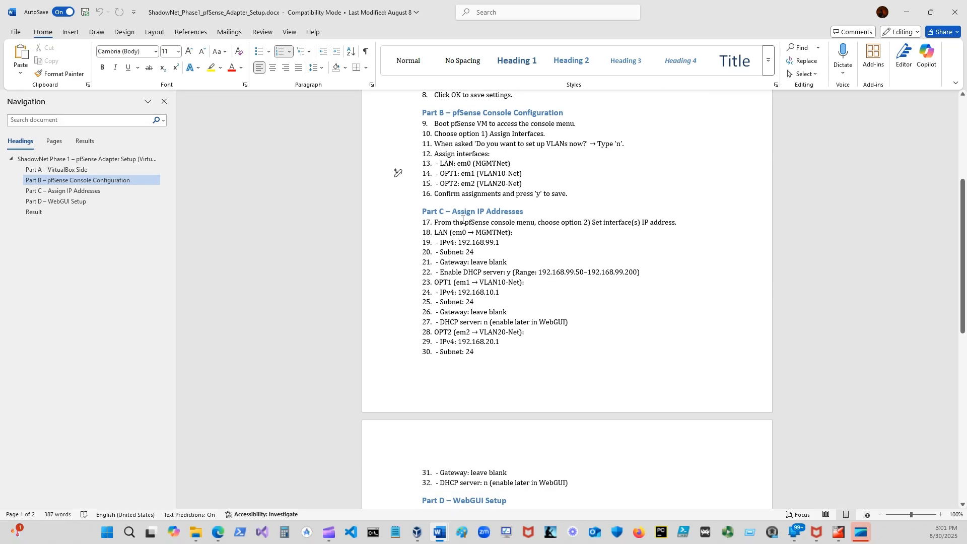
click(466, 211)
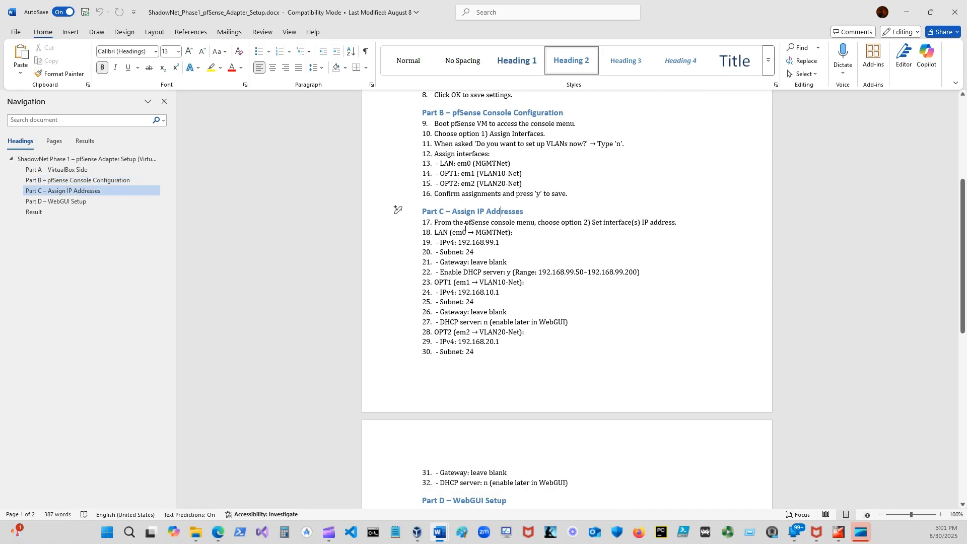
click(441, 224)
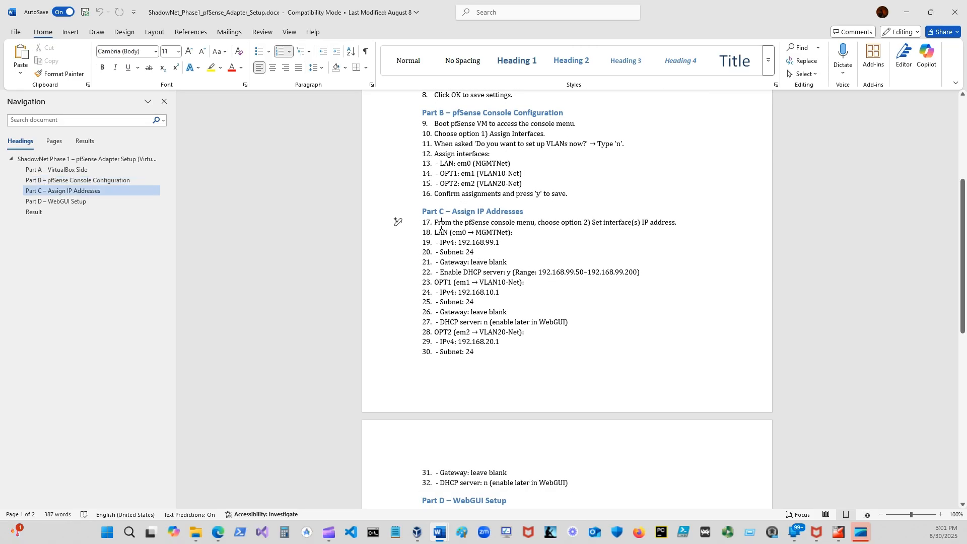
click(575, 222)
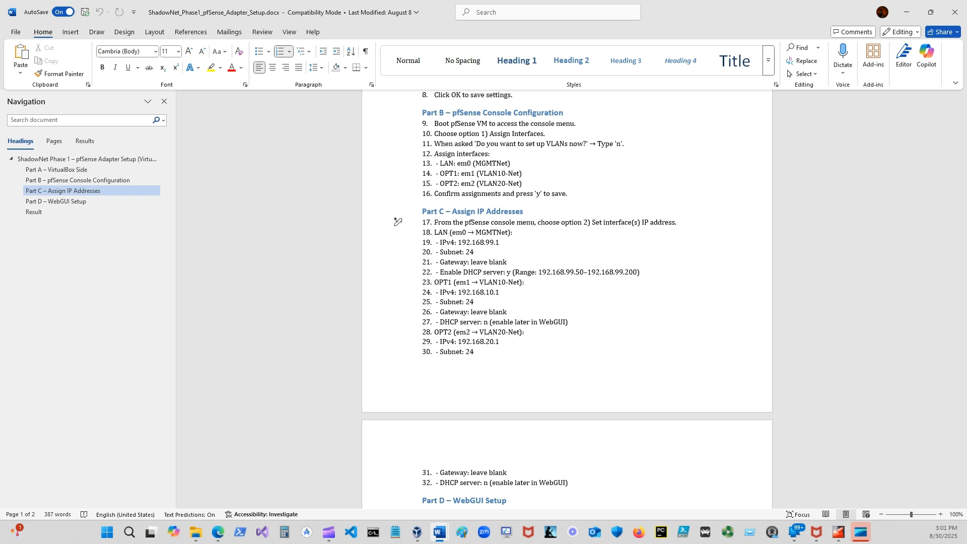
Step: Bring the PFSense console back into view over the ChatGPT chat, with the Word document minimized
click(417, 532)
drag(580, 159, 684, 126)
click(628, 153)
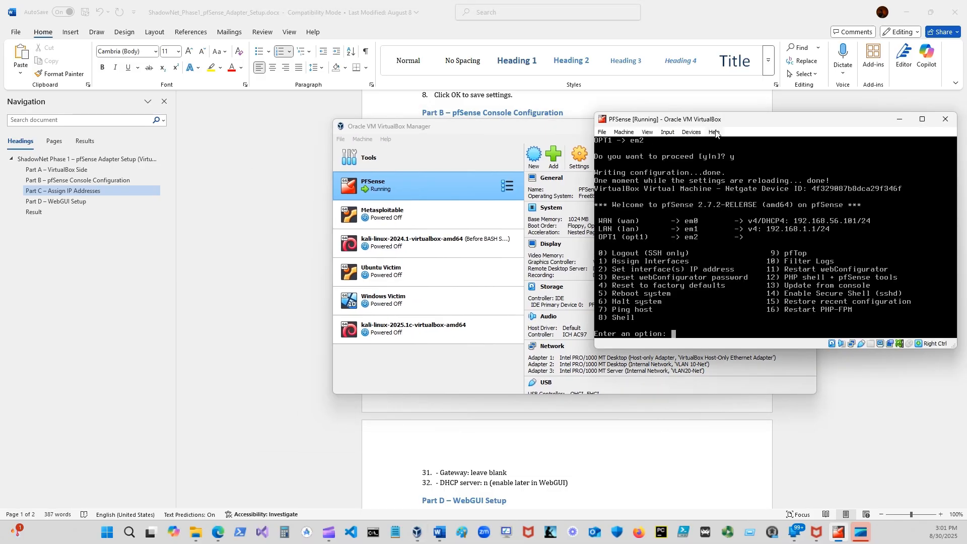
click(557, 131)
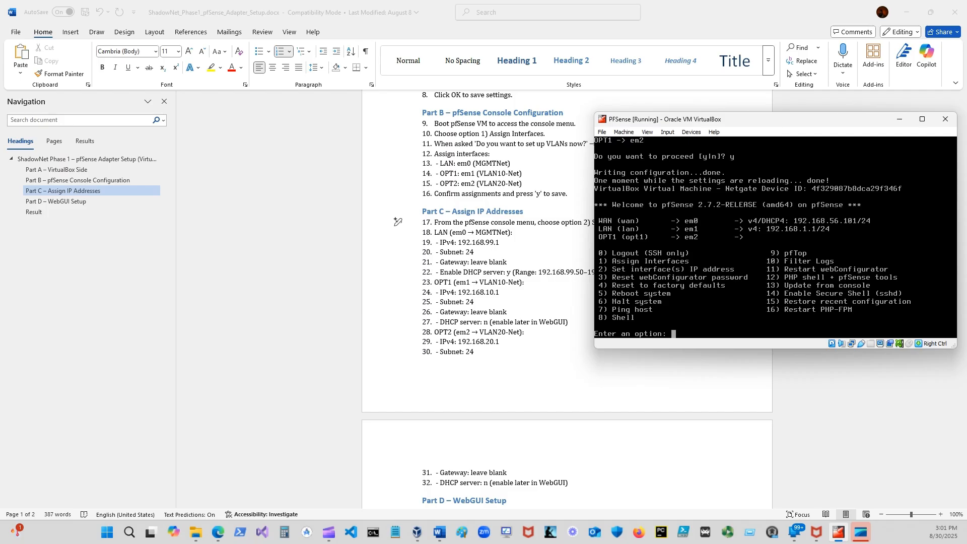
click(907, 11)
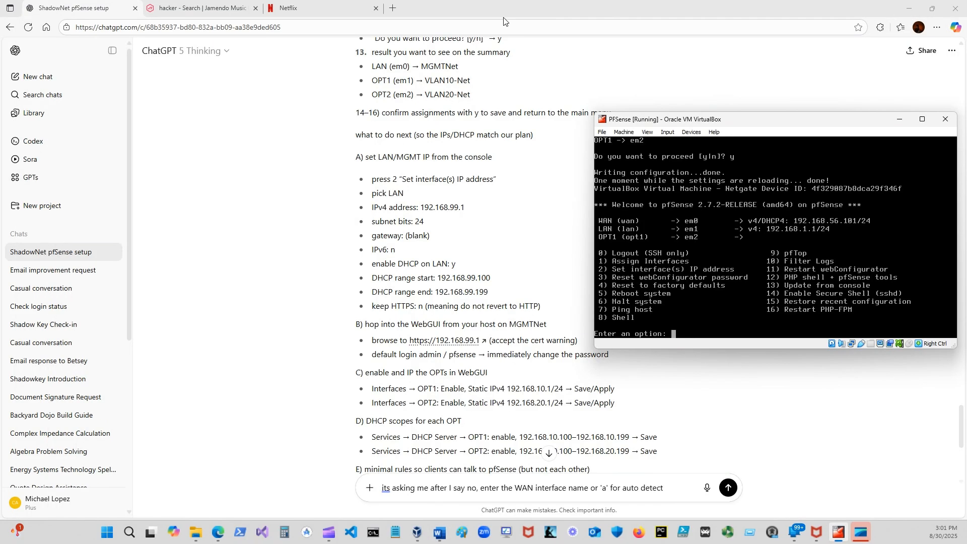
Step: Choose option 2, Set interface(s) IP address, in the pfSense console menu
click(674, 335)
key(Down)
key(BackSpace)
key(BackSpace)
key(BackSpace)
key(BackSpace)
text(2)
key(Return)
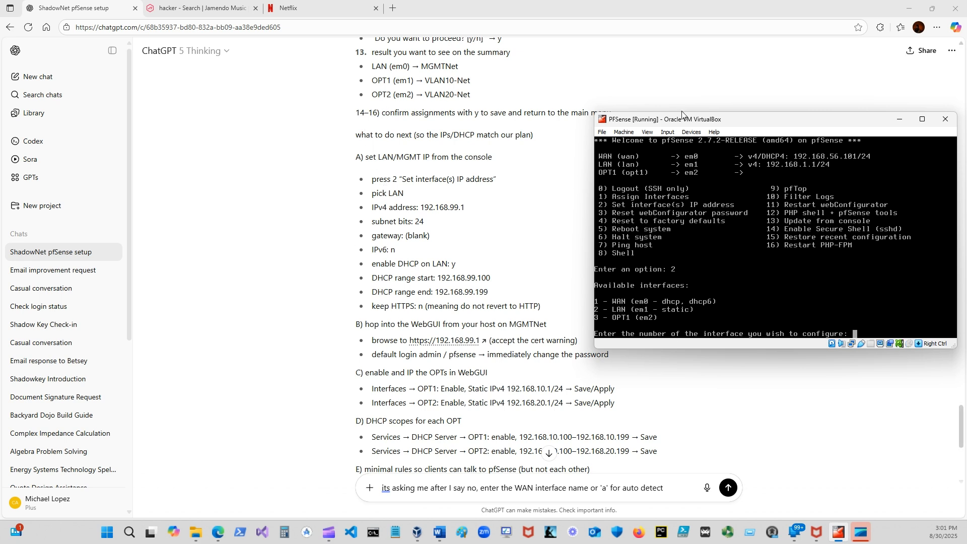
Step: Move the console clear of the ChatGPT instructions and select interface 2, LAN (em1), for IP configuration
drag(762, 124, 789, 153)
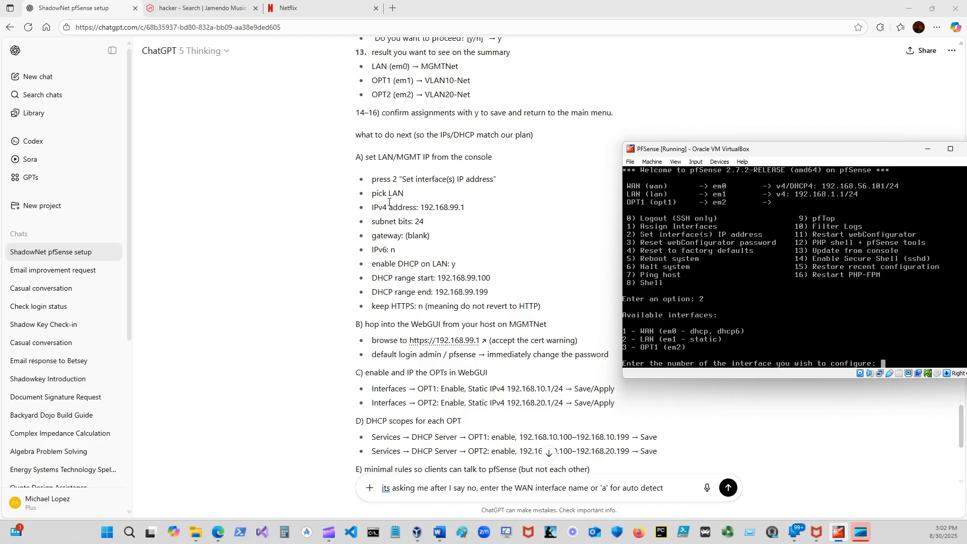
click(878, 361)
text(2)
key(Return)
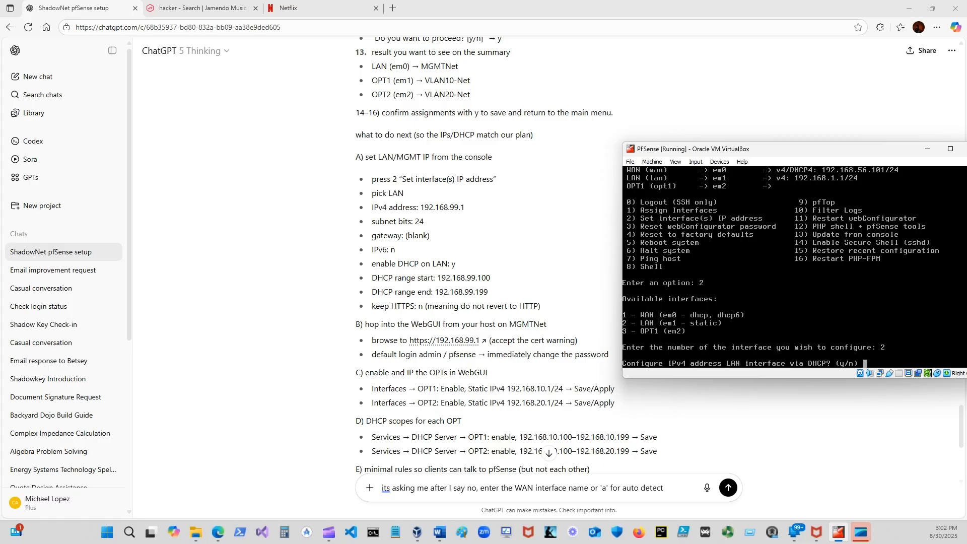
Step: Configure the LAN interface's IPv4 address via DHCP, decline DHCP6 for IPv6, and leave the new IPv6 address empty
text(y)
key(Return)
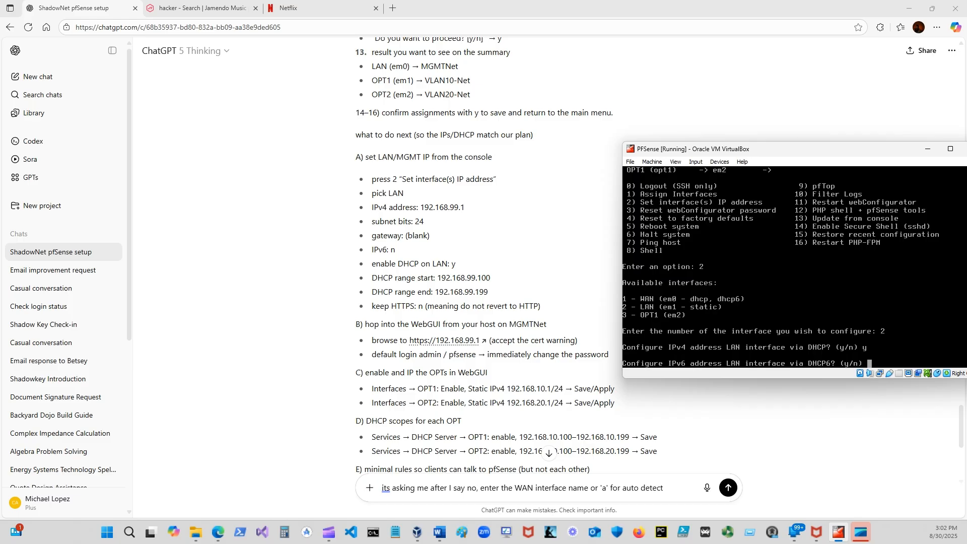
text(n)
key(Return)
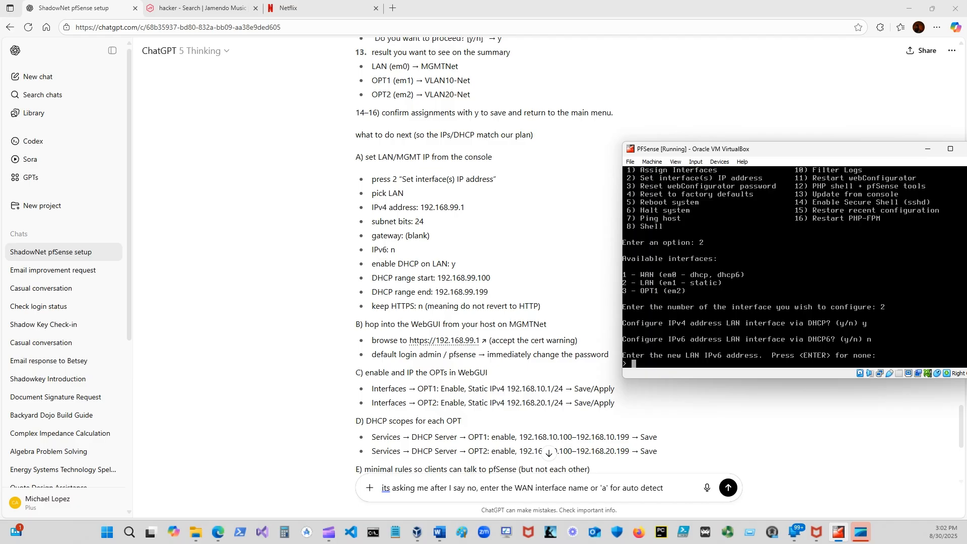
key(Return)
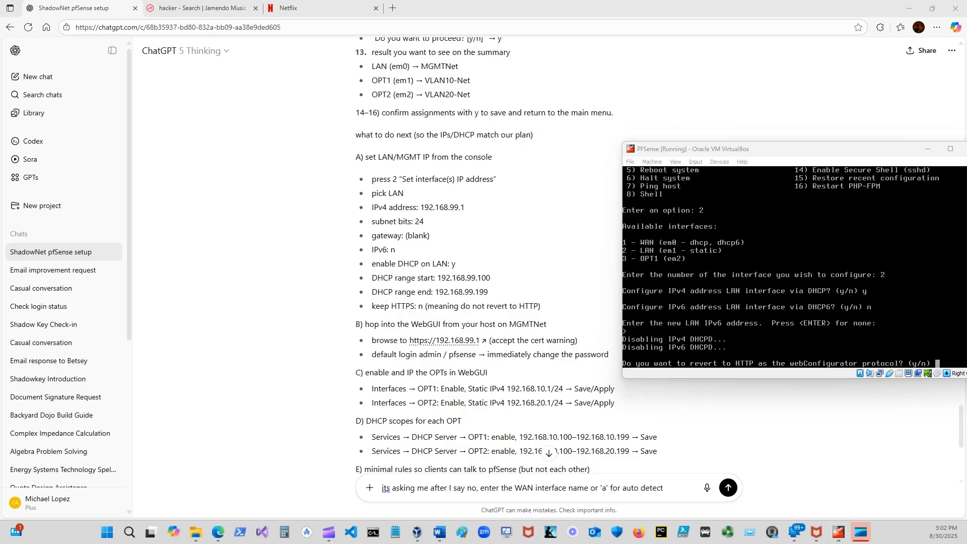
Step: Reread the Part C LAN settings for IPv4, subnet, gateway and DHCP server in the Word instructions, and return to the console
key(alt+Tab)
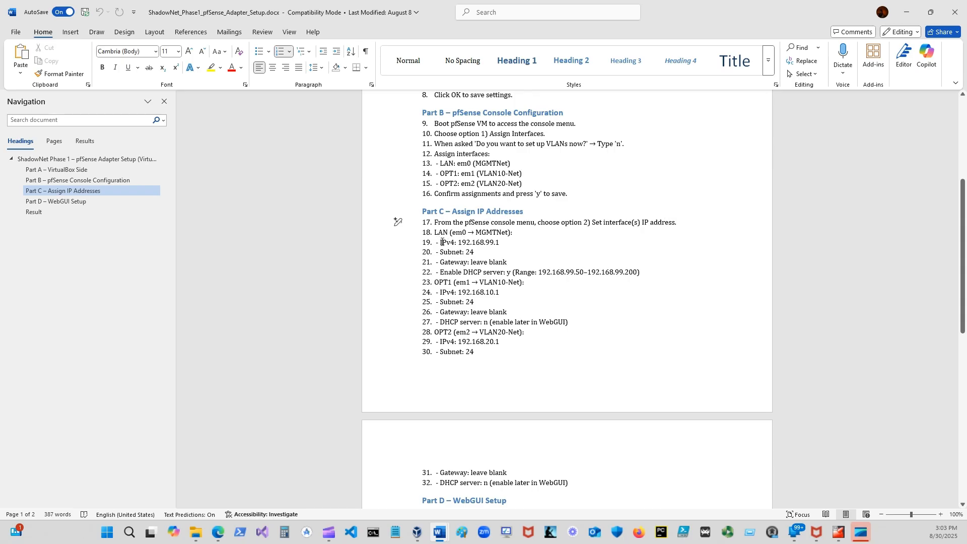
click(442, 242)
click(449, 252)
click(451, 262)
click(452, 272)
scroll(465, 280, down, 3)
scroll(881, 198, up, 3)
click(907, 12)
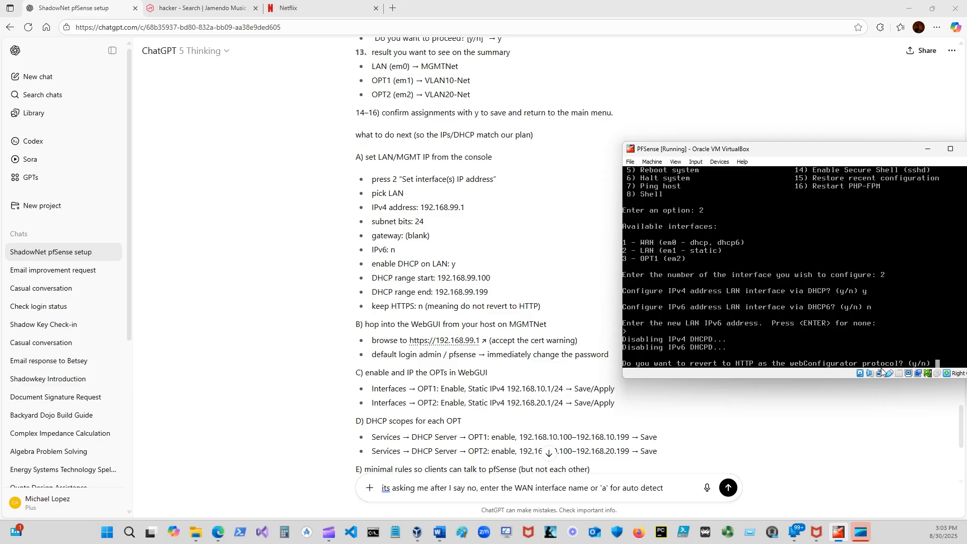
Step: Agree to revert to HTTP as the webConfigurator protocol and continue to the pfSense console menu
text(y)
key(Return)
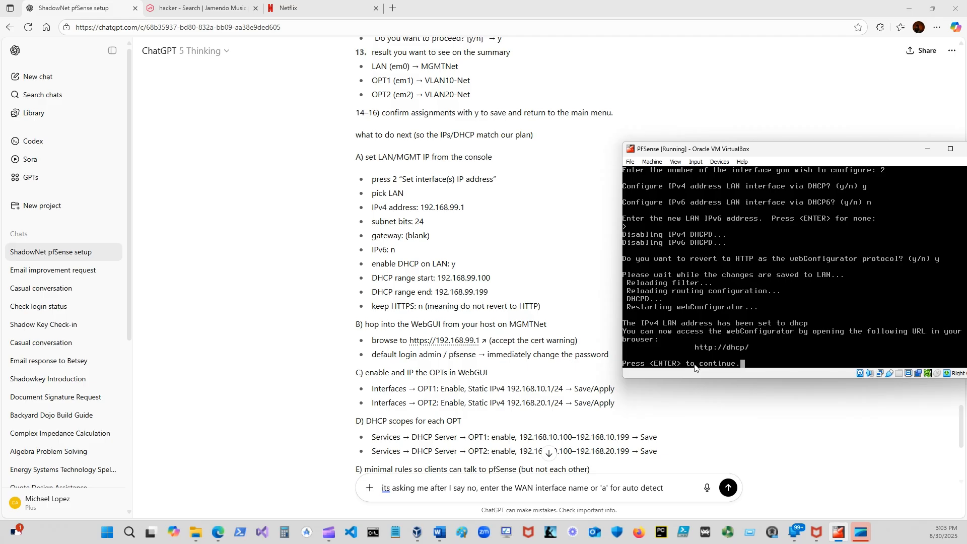
key(Return)
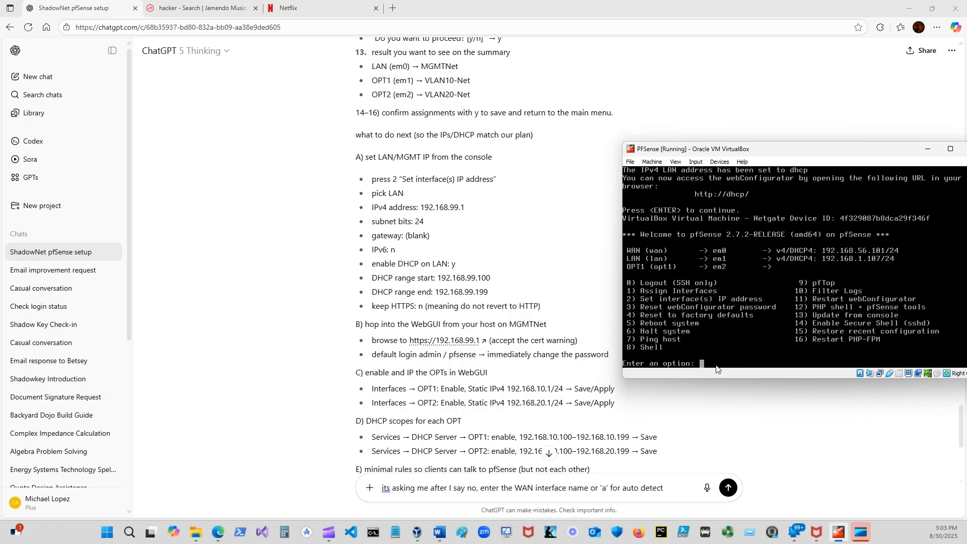
Step: Reopen Set interface(s) IP address for interface 2, LAN (em1), and configure IPv4 via DHCP and IPv6 via DHCP6
text(2)
key(Return)
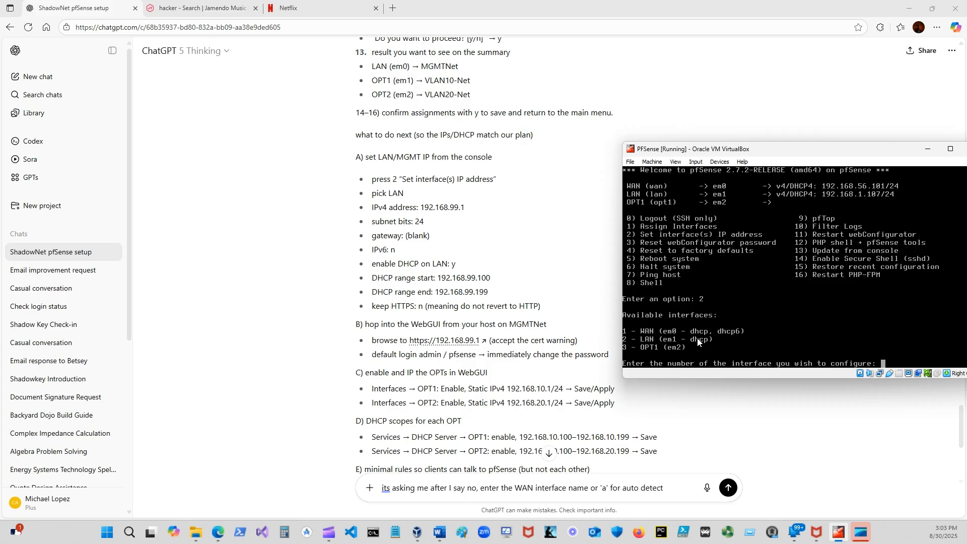
text(2)
key(Return)
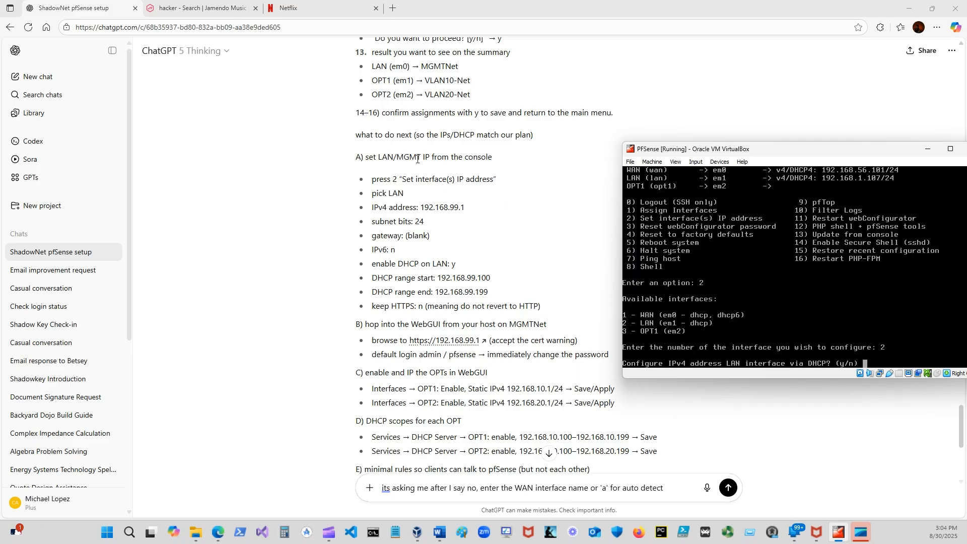
scroll(408, 186, up, 4)
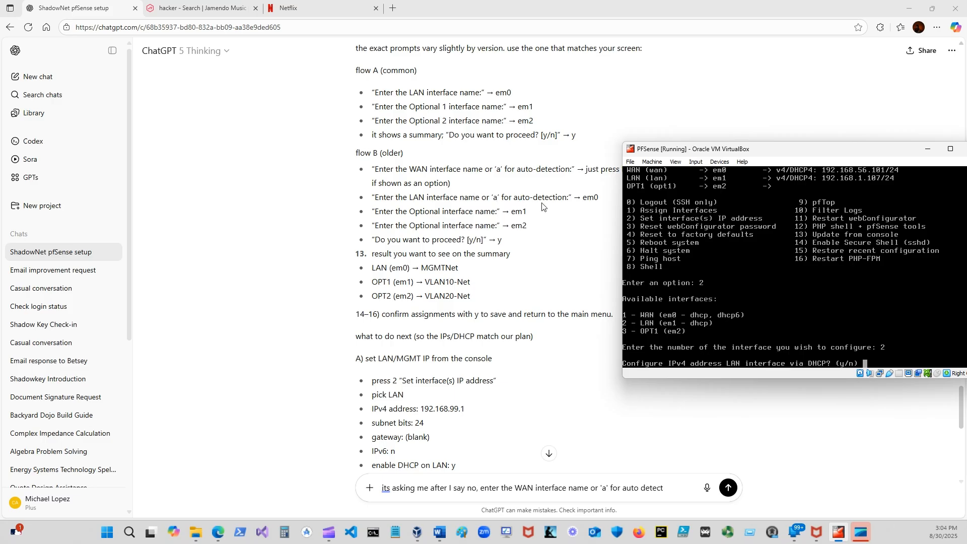
scroll(370, 197, down, 2)
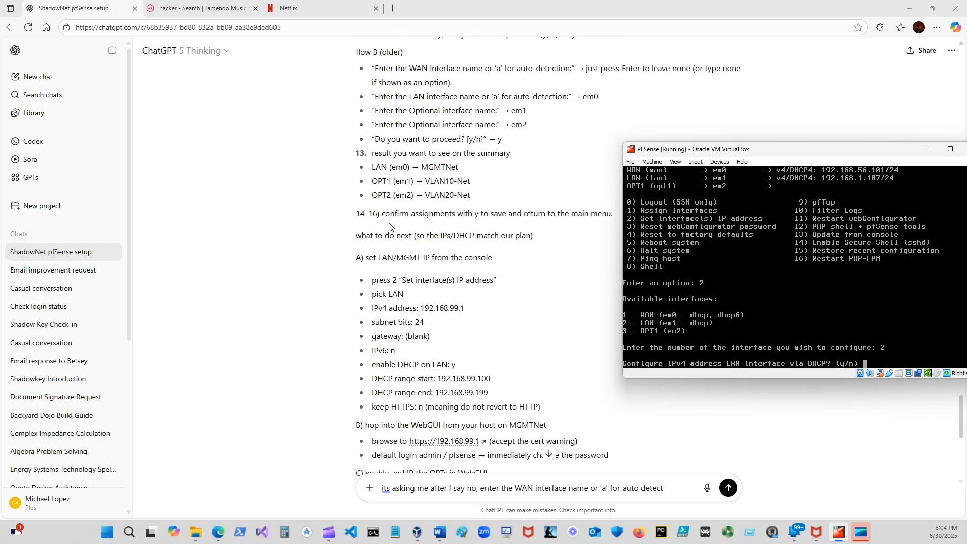
scroll(388, 229, down, 2)
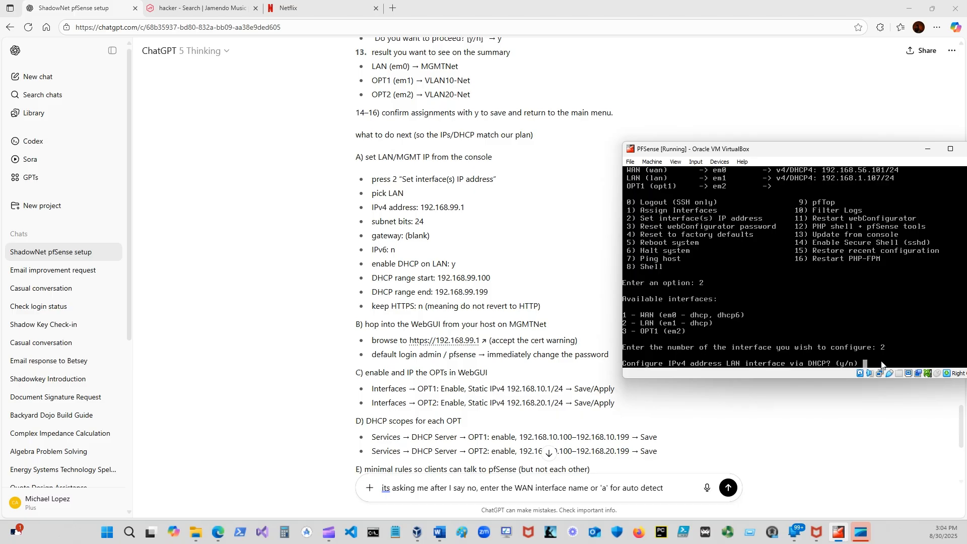
text(y)
key(Return)
text(y)
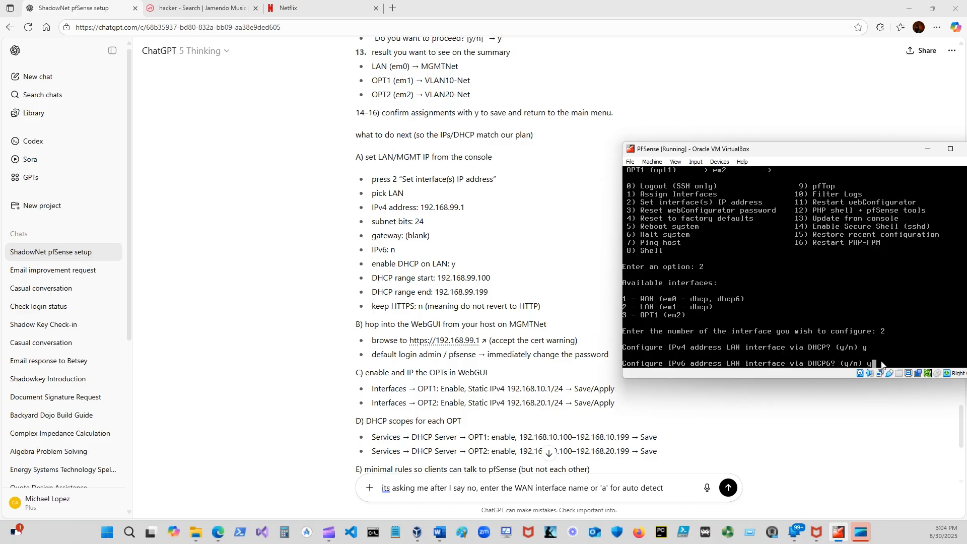
key(Return)
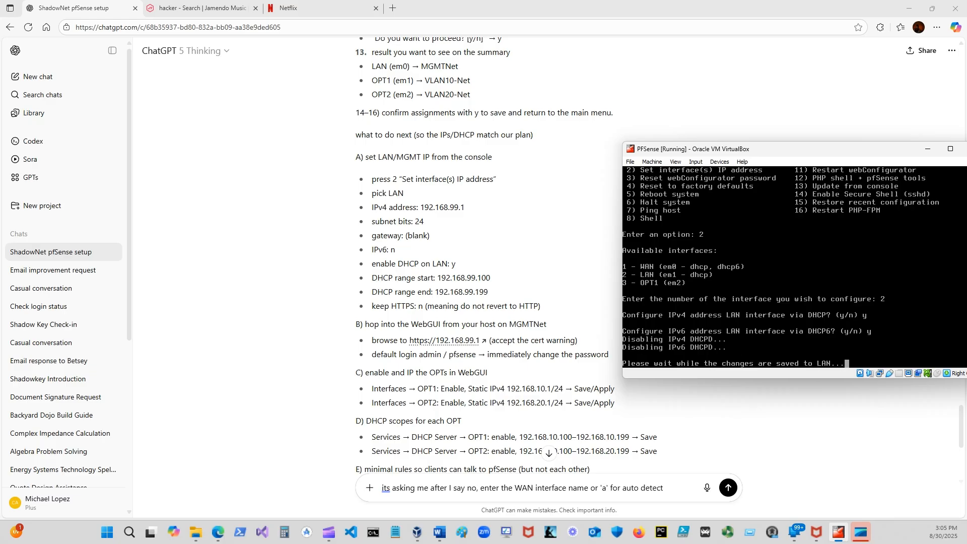
Step: Switch to ShadowNet_Phase1_pfSense_Adapter_Setup.docx in Word and reread the first Part C steps on assigning IP addresses
key(alt+Tab)
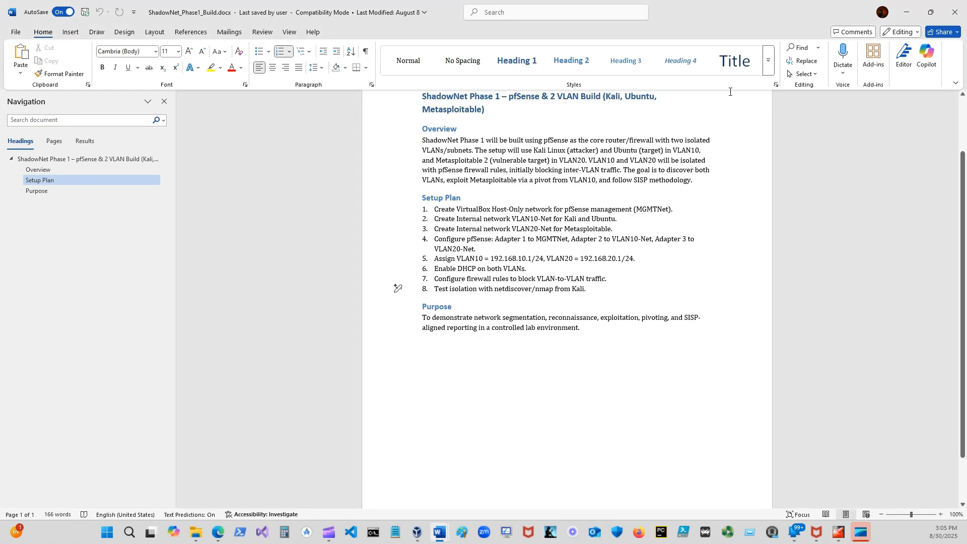
click(907, 12)
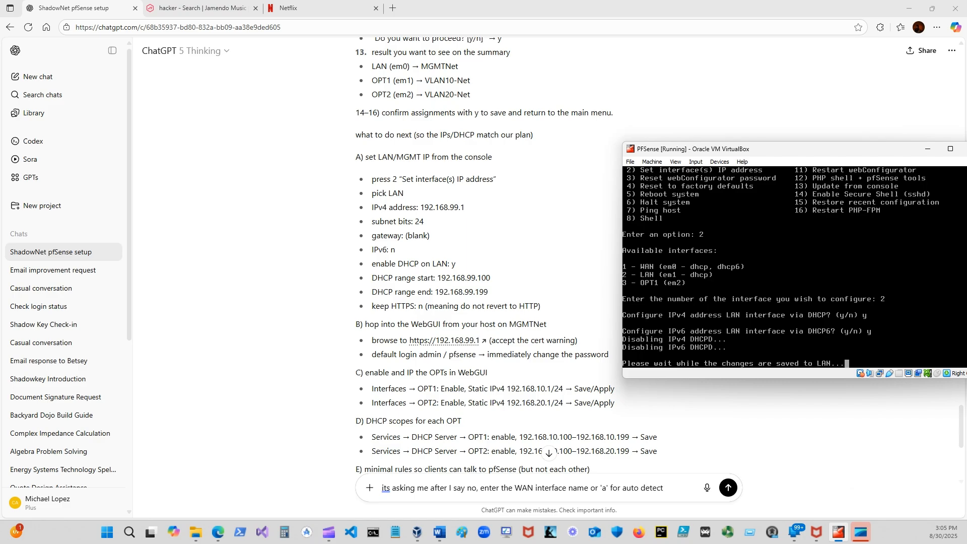
key(alt+Tab)
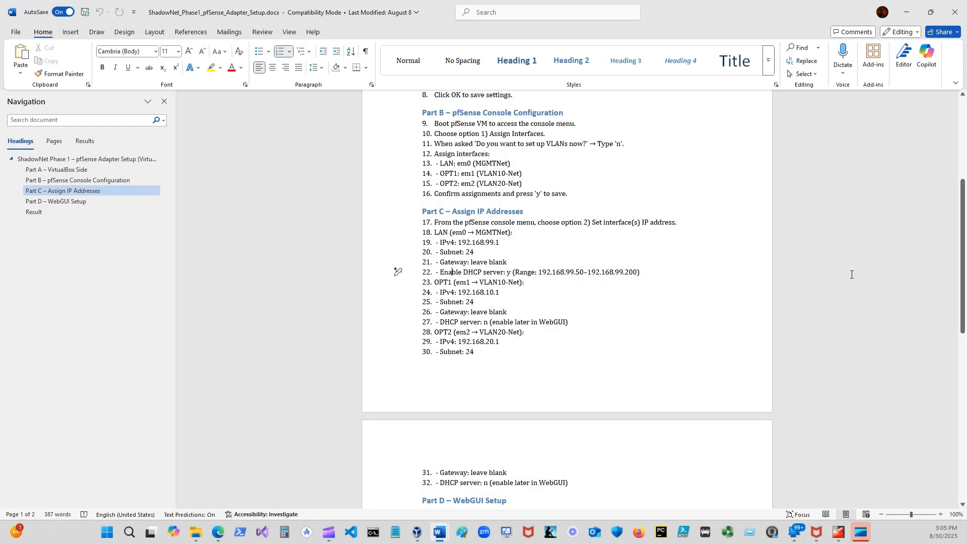
click(453, 223)
click(572, 222)
click(650, 223)
click(441, 232)
Step: Cut the Part C – Assign IP Addresses heading and steps 17 to 32 from the Word document
drag(423, 211, 533, 358)
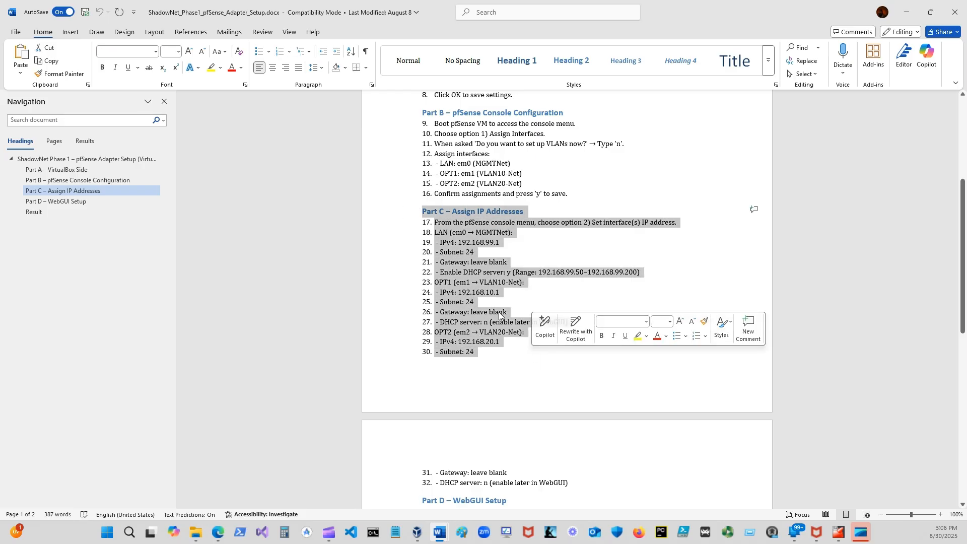
drag(577, 485, 429, 217)
right_click(448, 214)
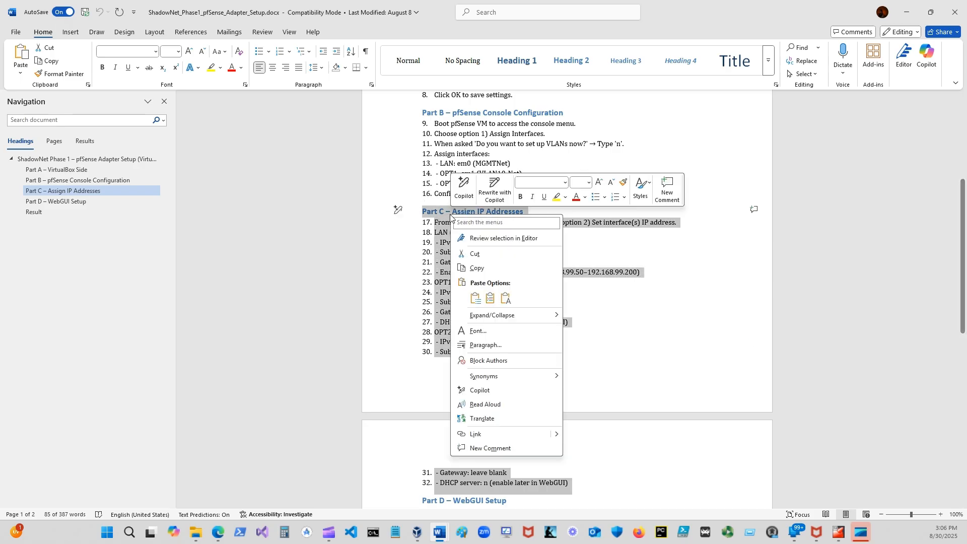
click(476, 255)
Step: Return from Word to the PFSense console and continue past the LAN address summary
click(907, 12)
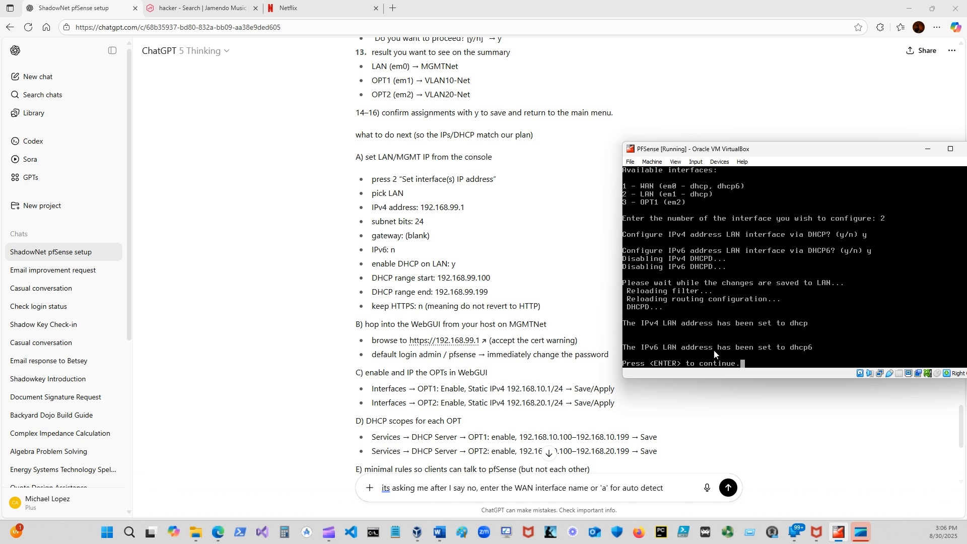
click(743, 368)
key(Return)
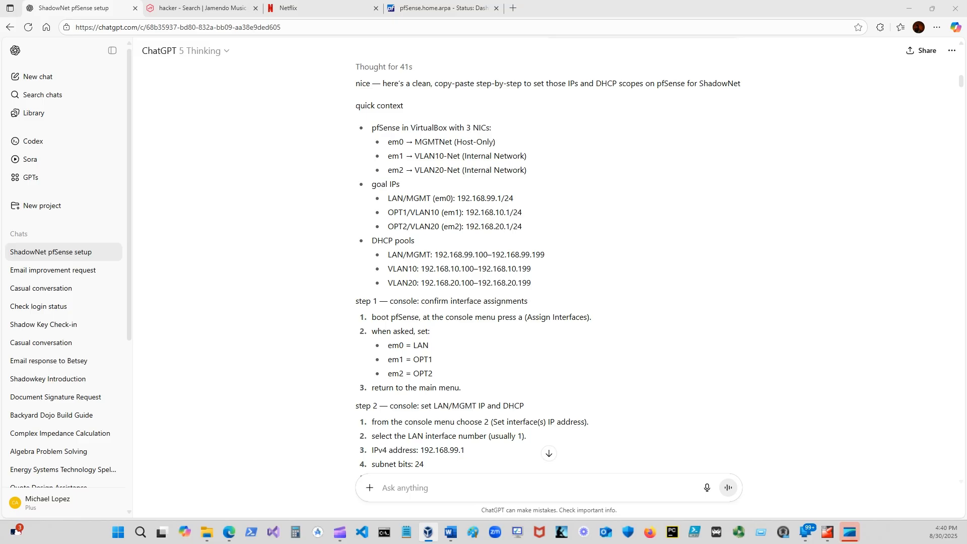
Step: Review the PFSense VM in VirtualBox Manager, the pfSense web dashboard, and ChatGPT's interface, IP and DHCP plan
drag(966, 120, 676, 101)
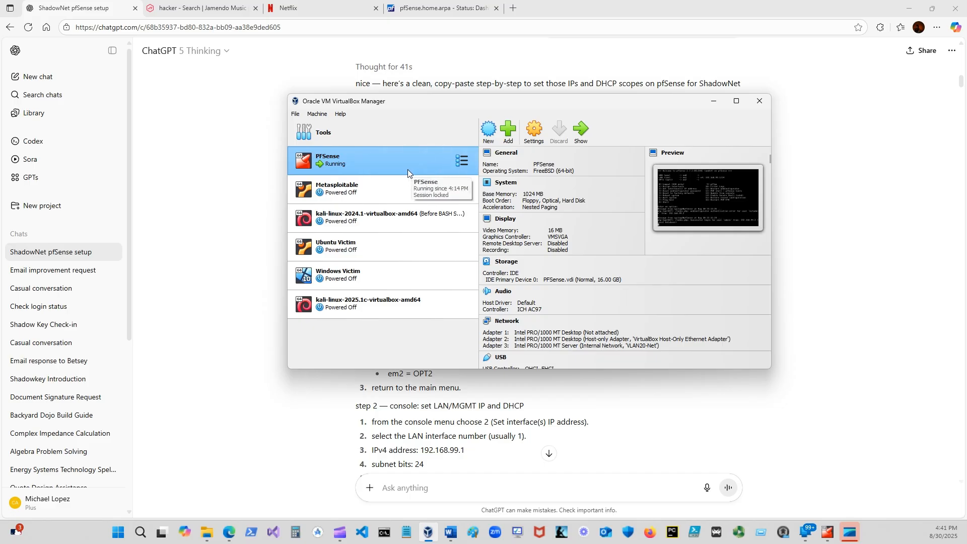
click(440, 7)
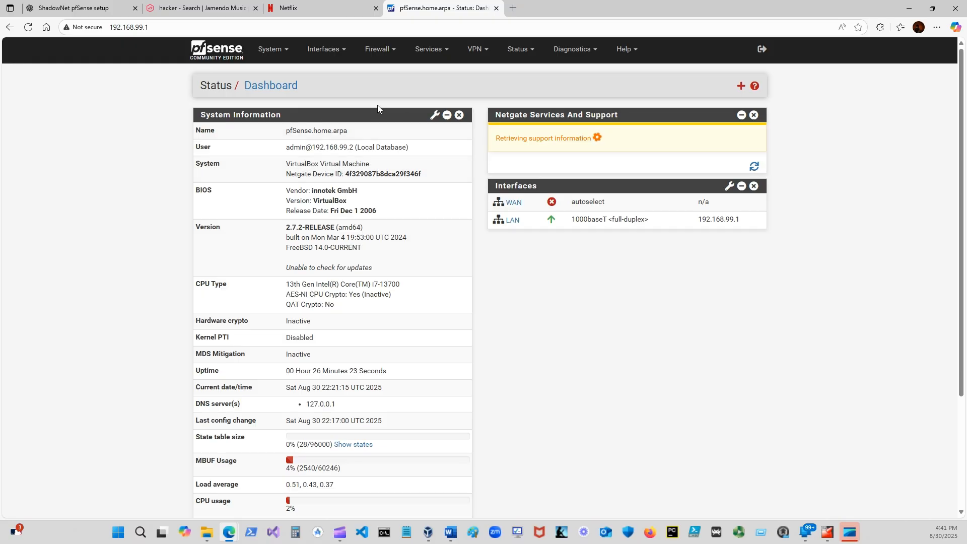
click(69, 8)
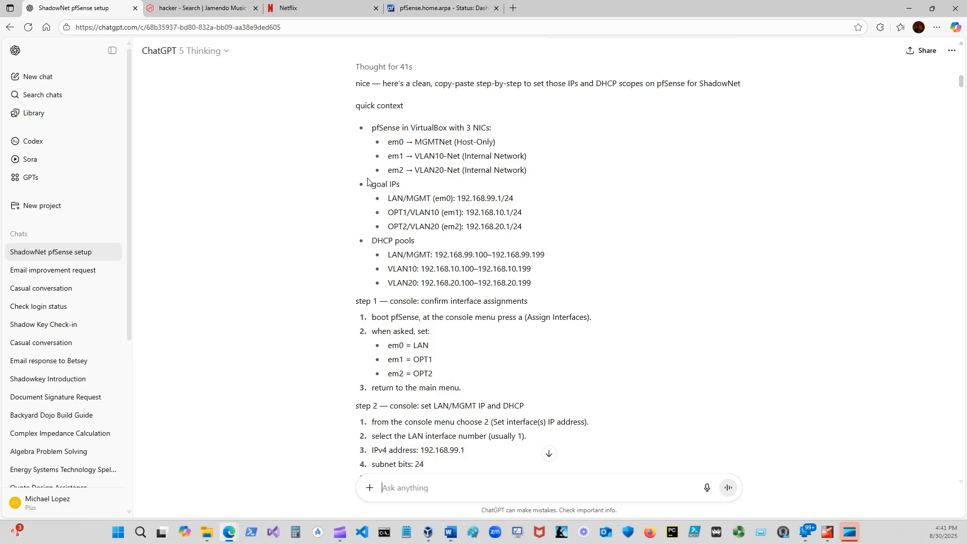
scroll(372, 182, up, 1)
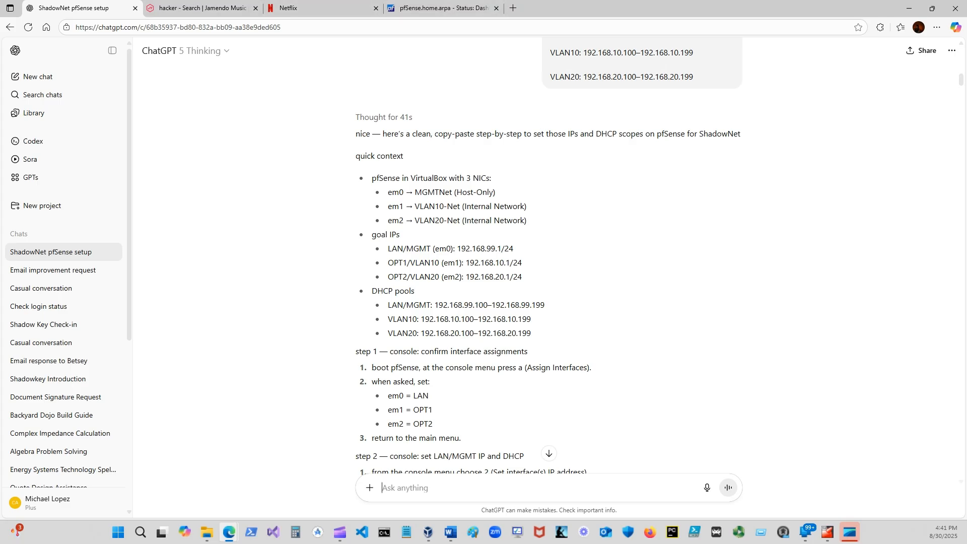
Step: Show the running PFSense VM's console from VirtualBox Manager and move the windows clear of the ChatGPT instructions
key(alt+Tab)
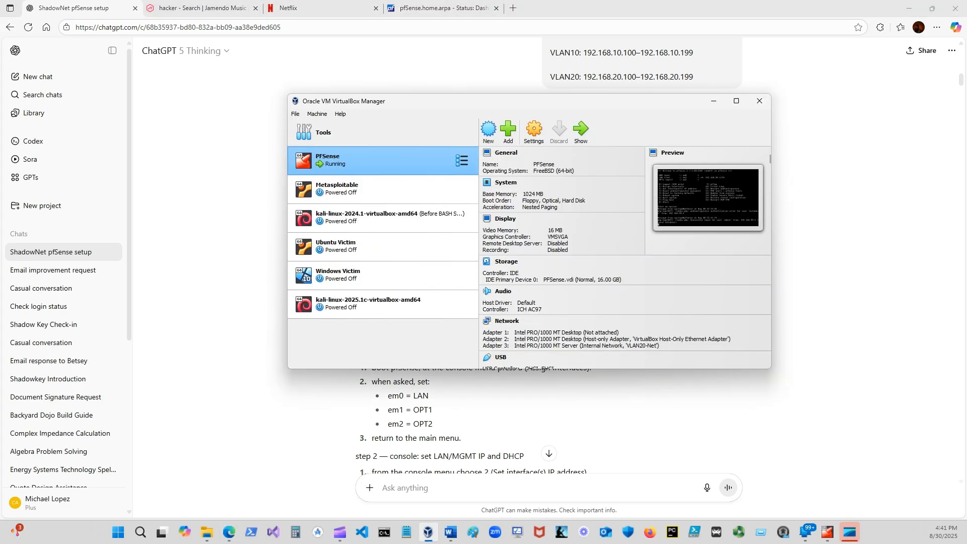
click(582, 131)
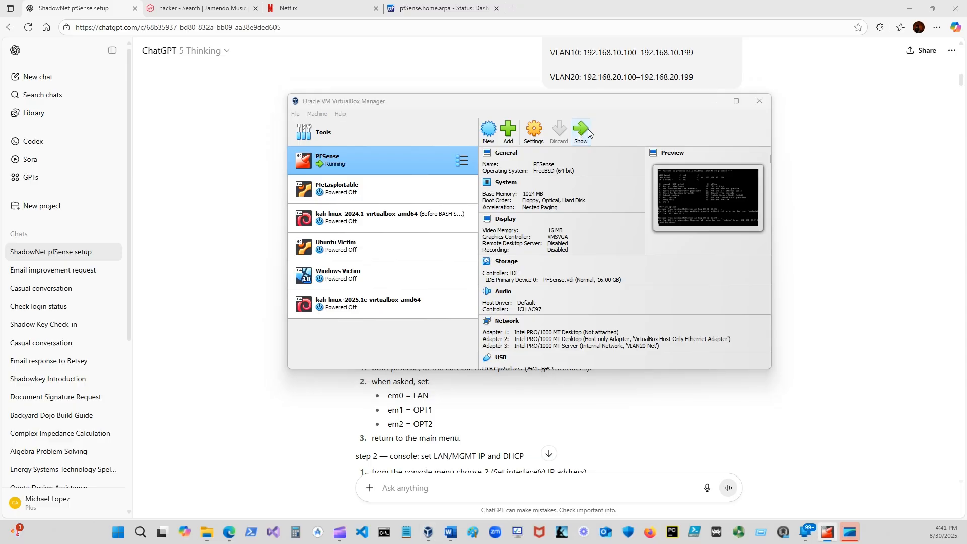
drag(613, 104, 966, 184)
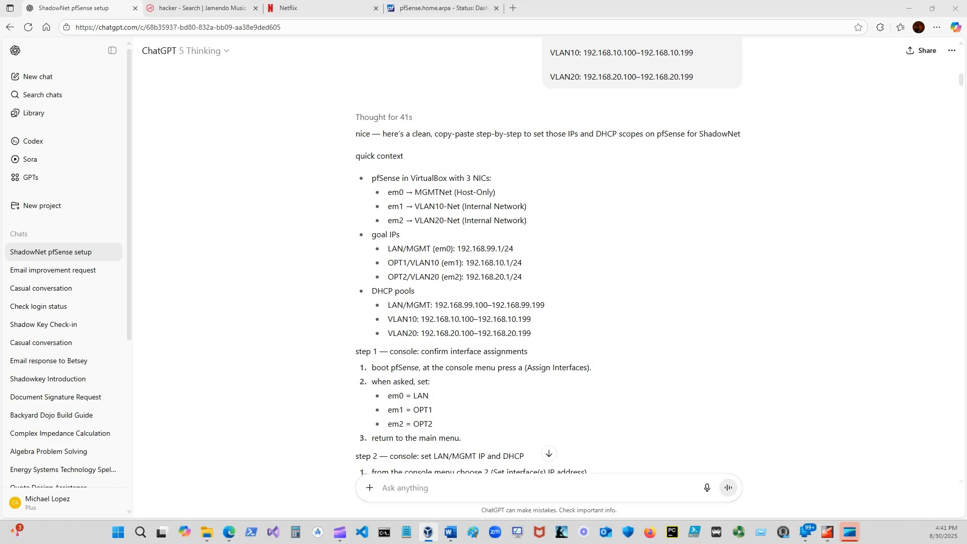
drag(435, 102, 813, 131)
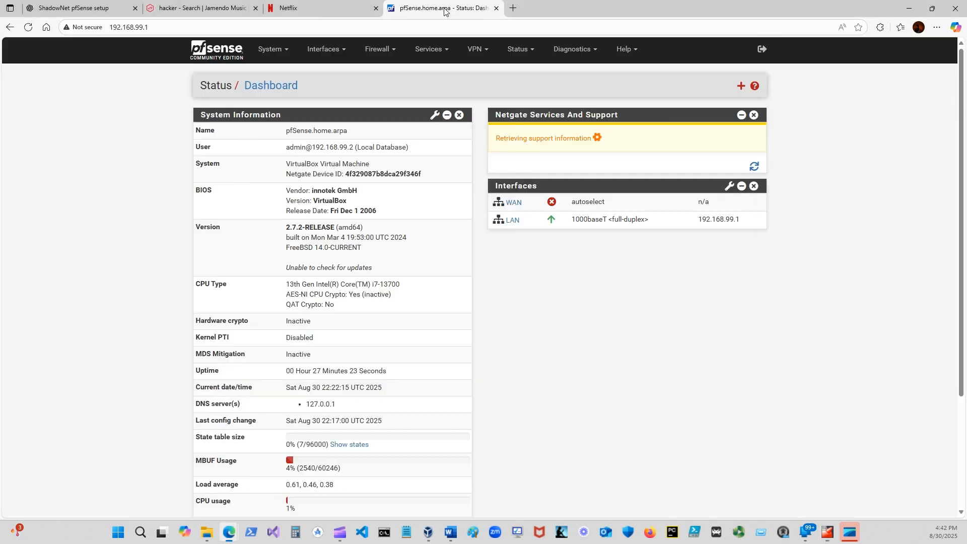
Step: Recheck the pfSense web dashboard and place the PFSense console beside ChatGPT's list of goal IPs and DHCP pools
click(439, 9)
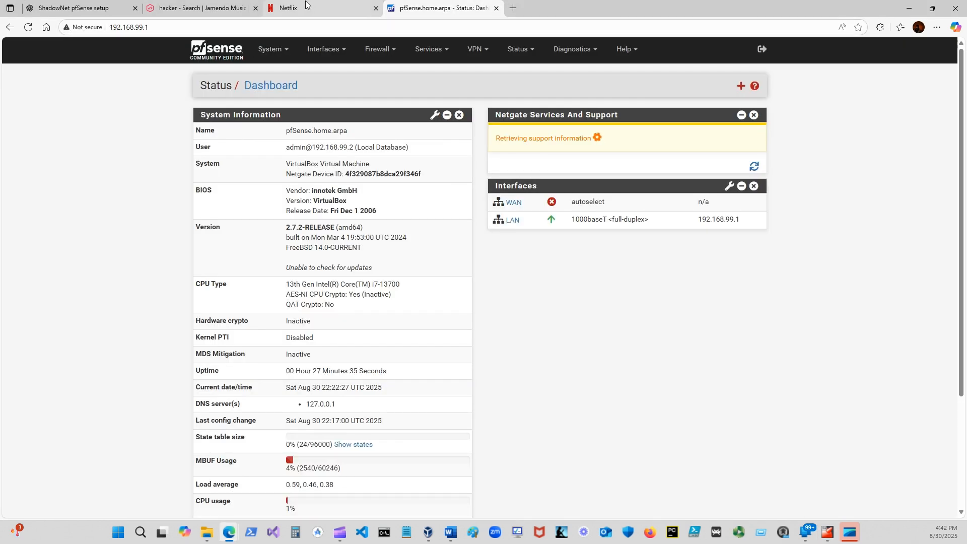
click(79, 9)
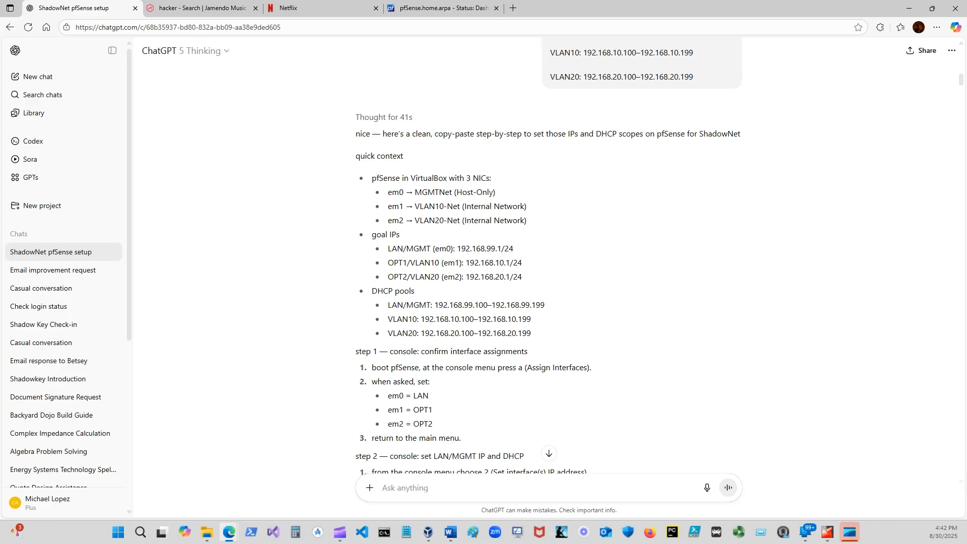
key(alt+Tab)
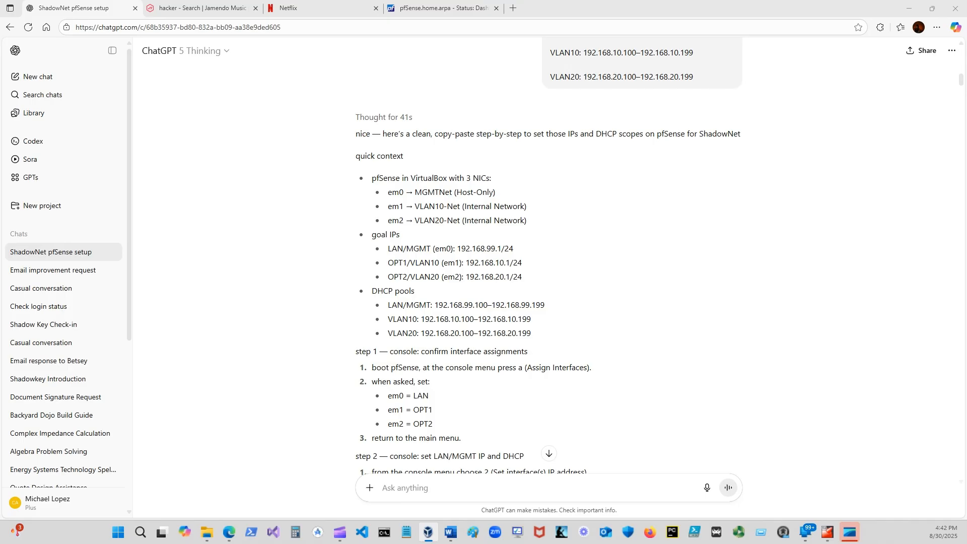
key(alt+Tab)
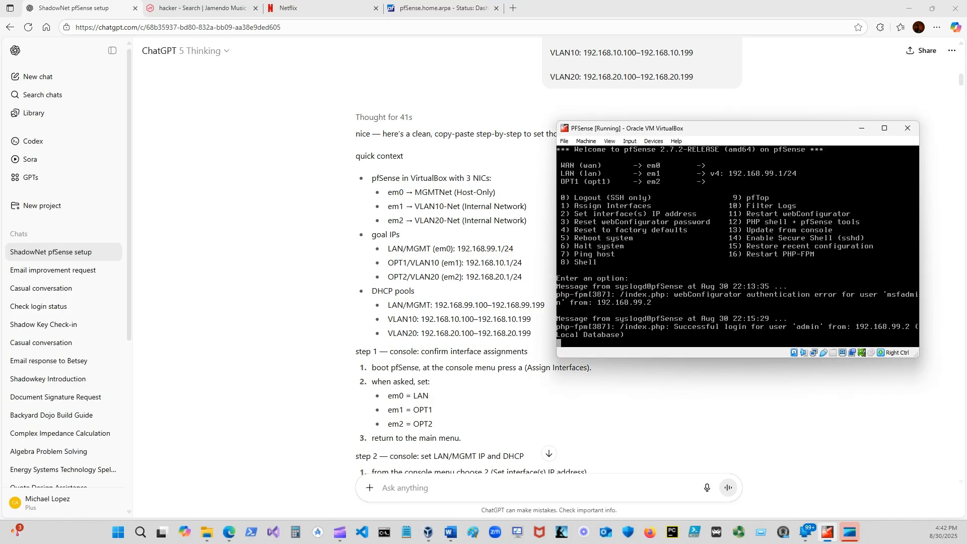
drag(748, 132, 728, 86)
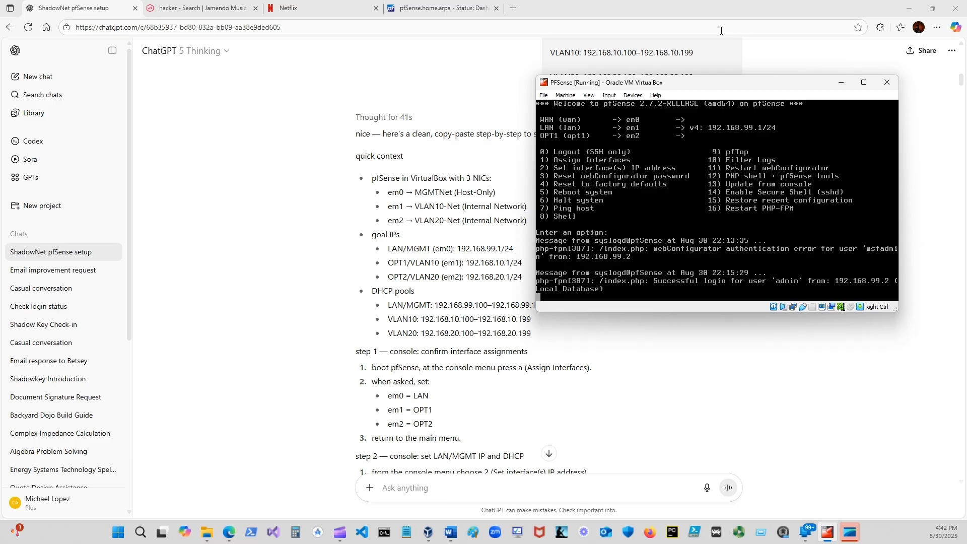
drag(704, 81, 744, 92)
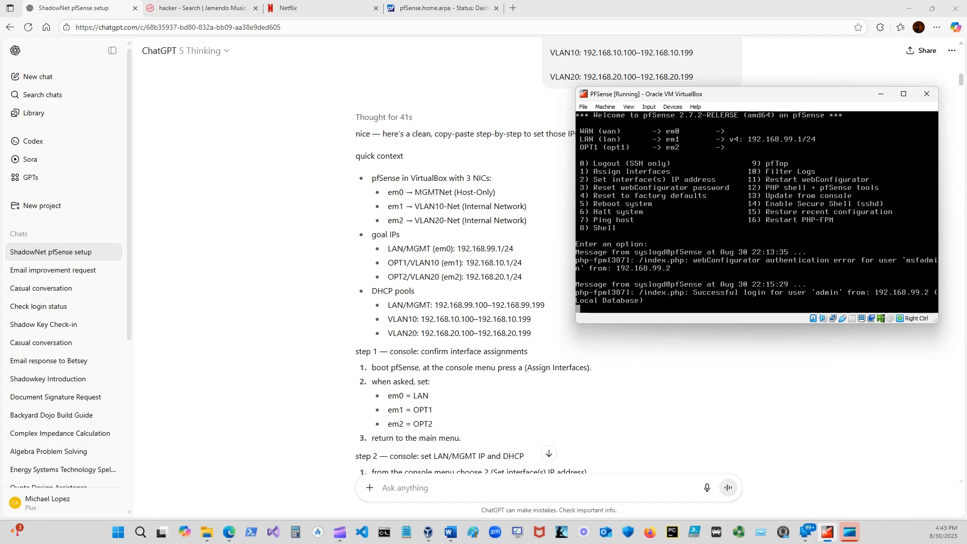
Step: Open the PFSense VM's settings in VirtualBox Manager and show the network configuration of Adapter 1
drag(966, 139, 718, 113)
click(606, 146)
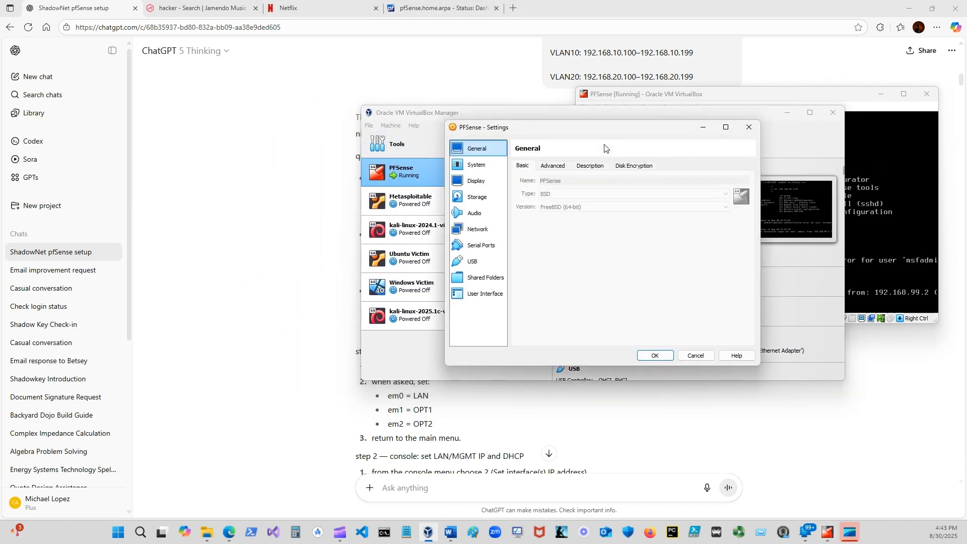
click(478, 230)
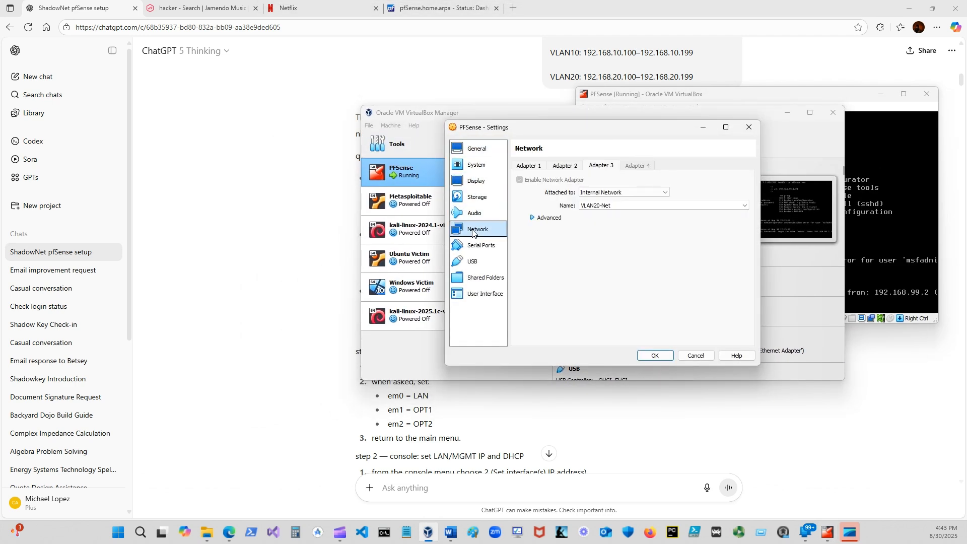
click(530, 167)
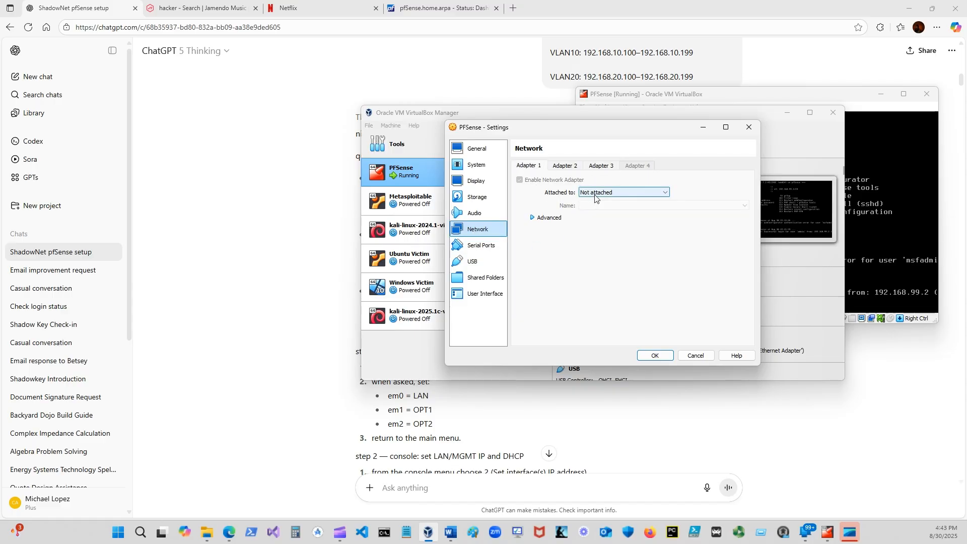
Step: Compare Adapter 1 with the pfSense console, then review its attachment choices and advanced options, keeping it set to Not attached
drag(663, 130, 681, 164)
click(764, 88)
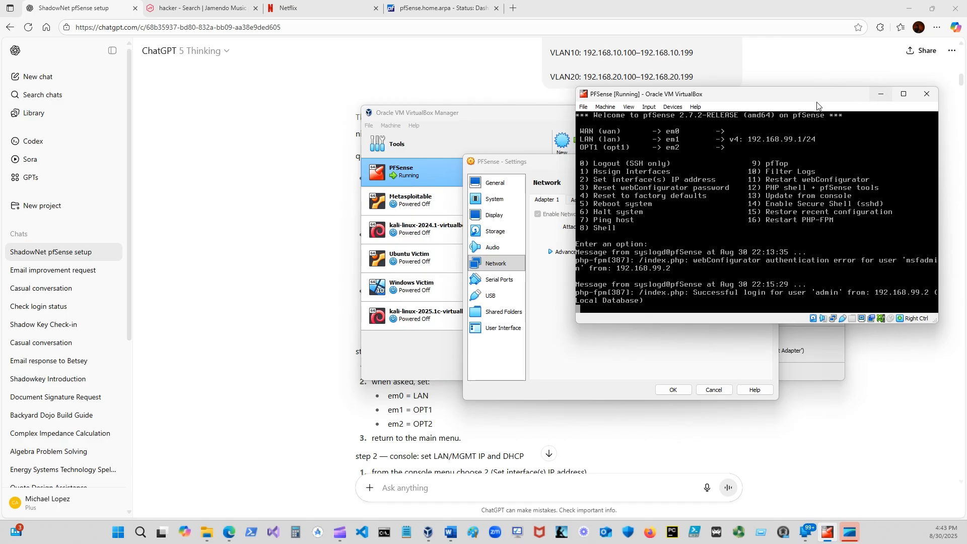
click(557, 183)
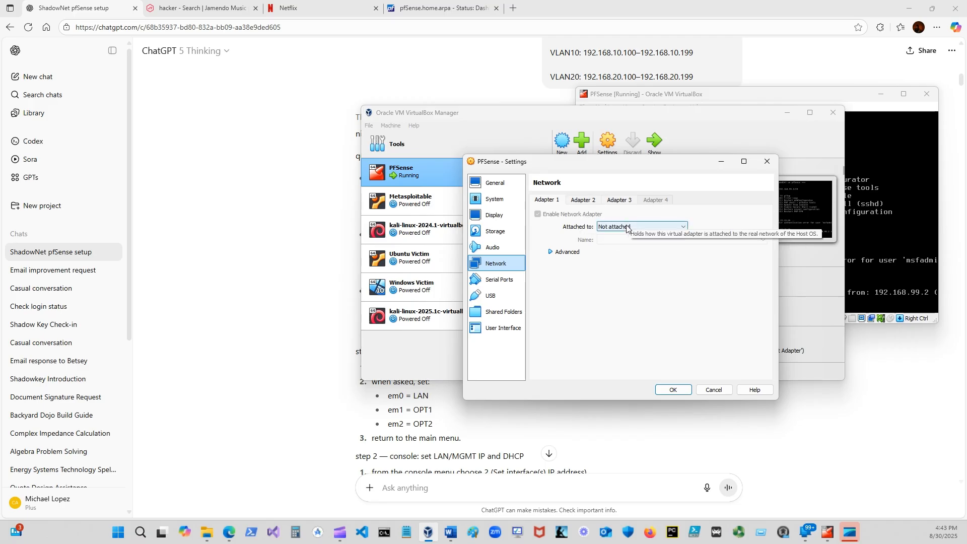
click(611, 231)
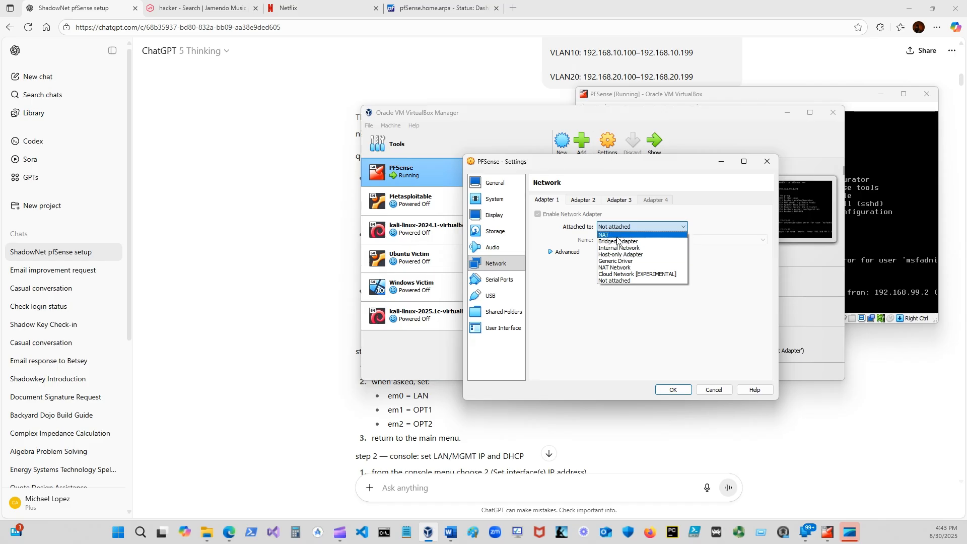
click(616, 281)
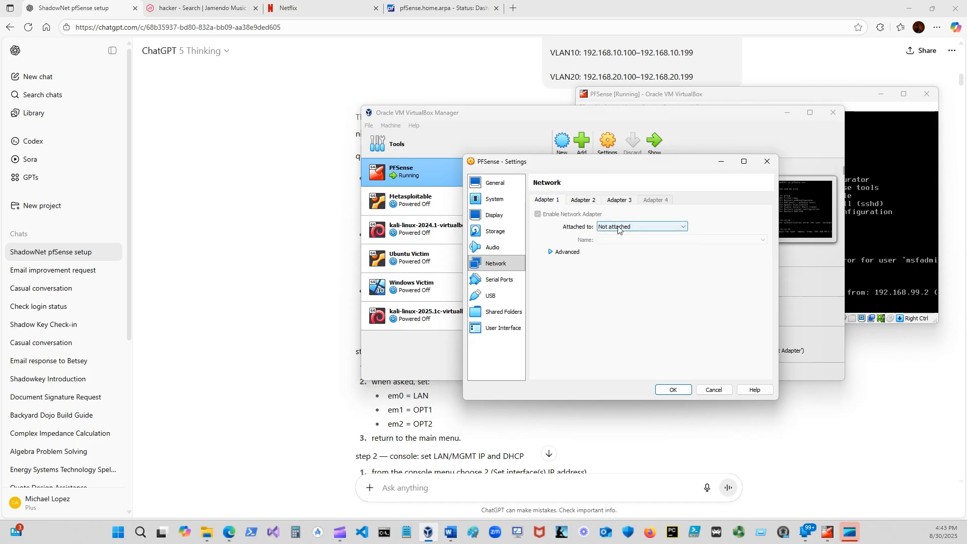
click(551, 254)
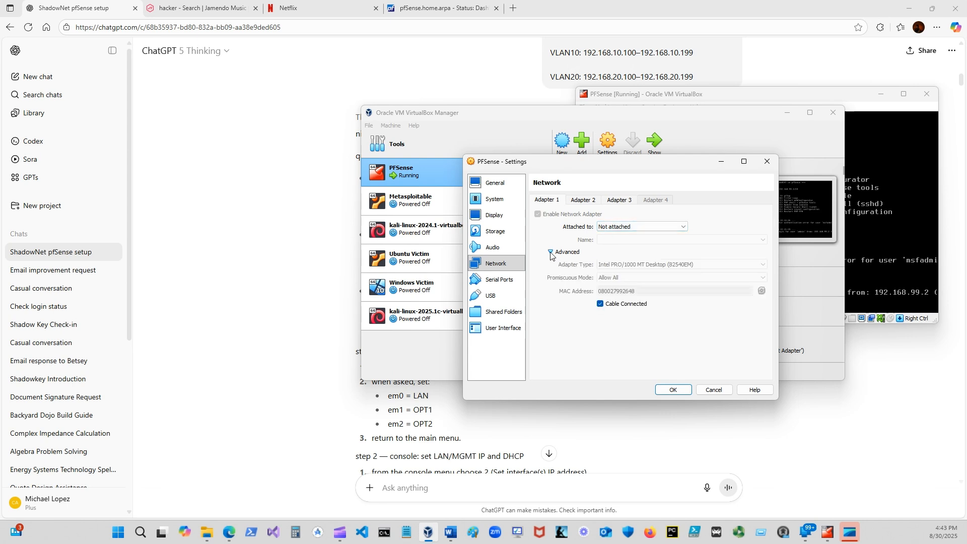
click(551, 254)
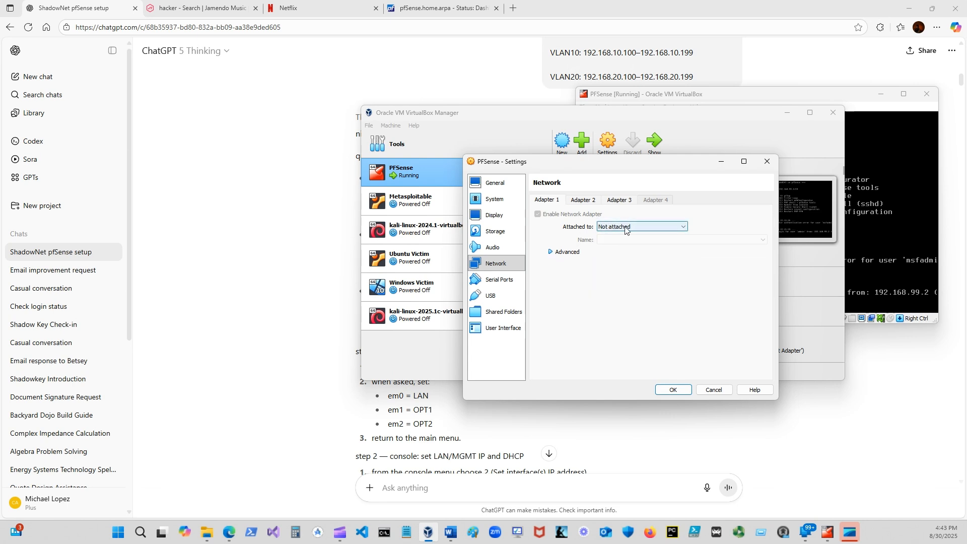
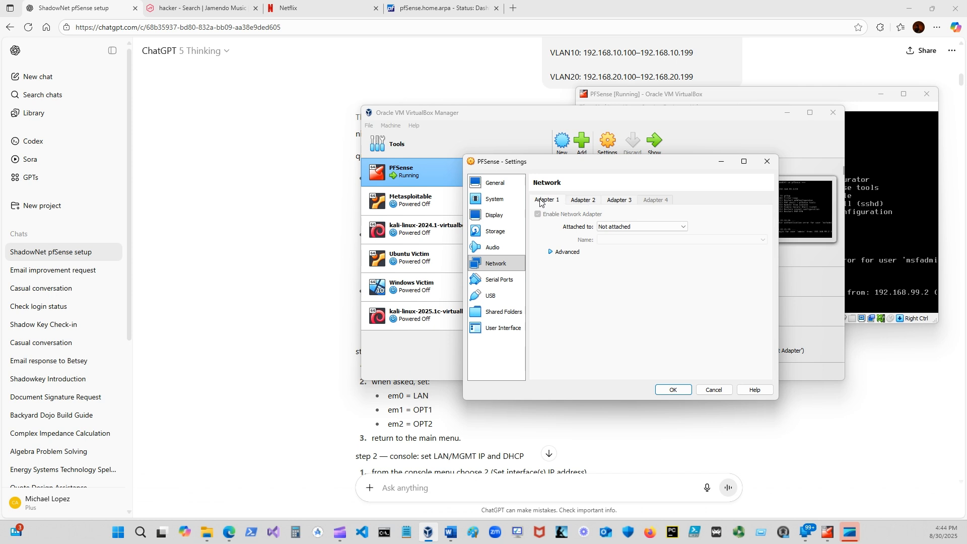
Step: Review Adapter 2's host-only attachment, available adapter names and advanced options
click(583, 201)
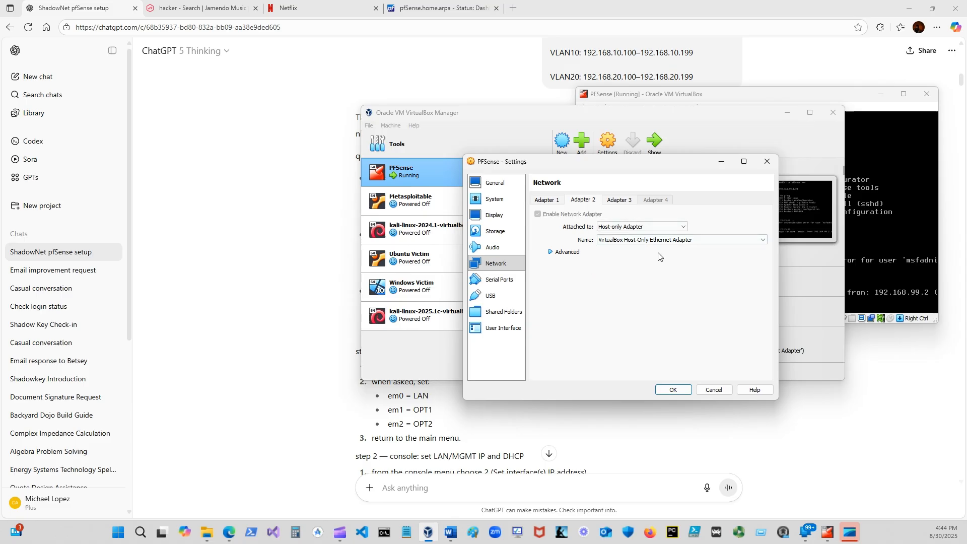
click(553, 255)
click(552, 255)
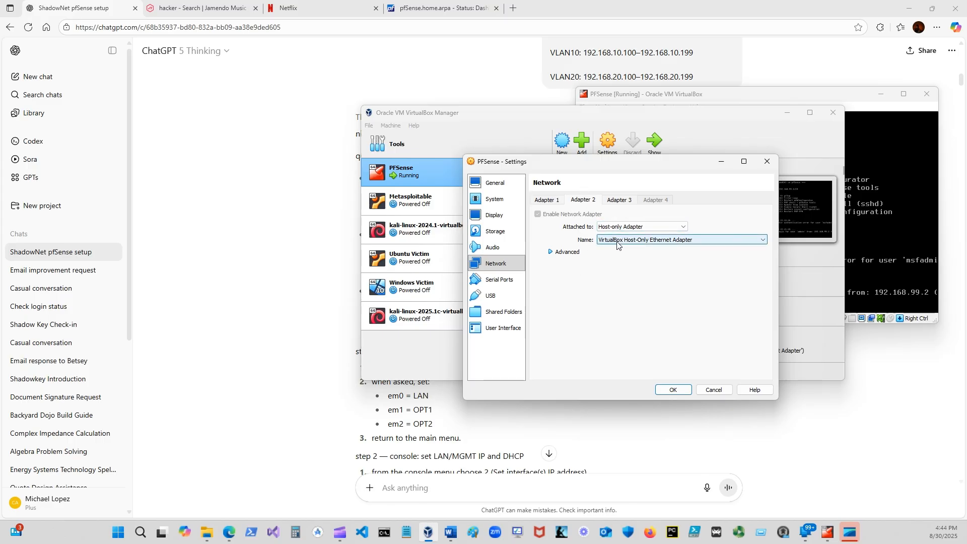
click(671, 244)
click(678, 248)
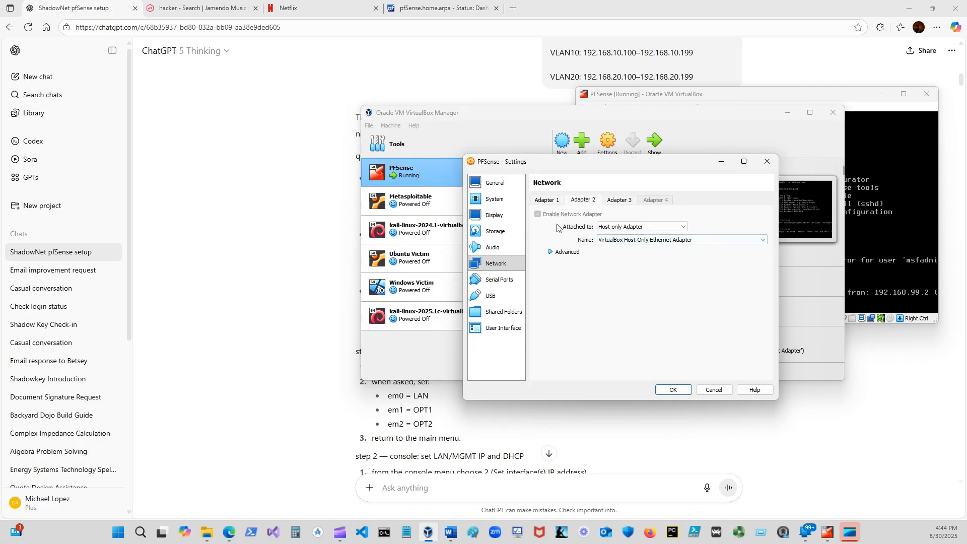
click(550, 252)
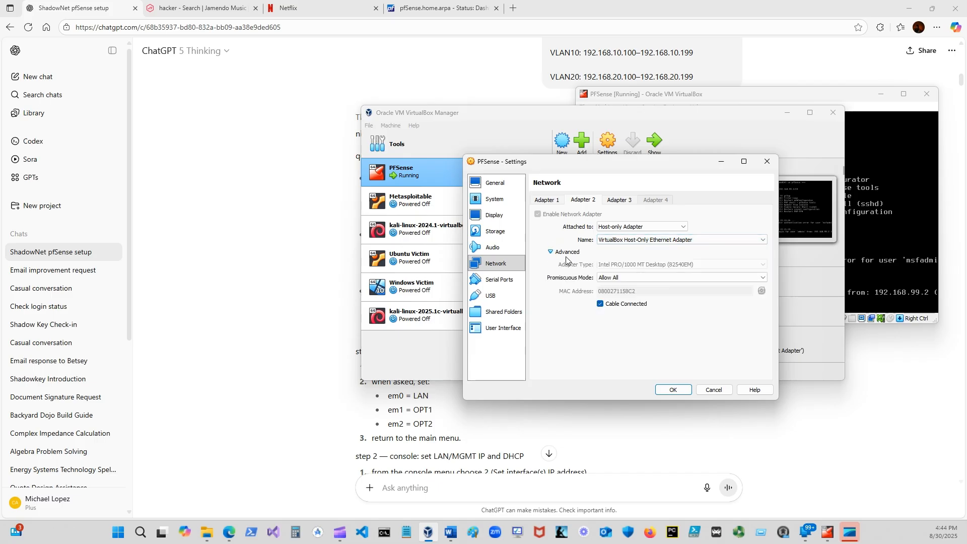
click(552, 252)
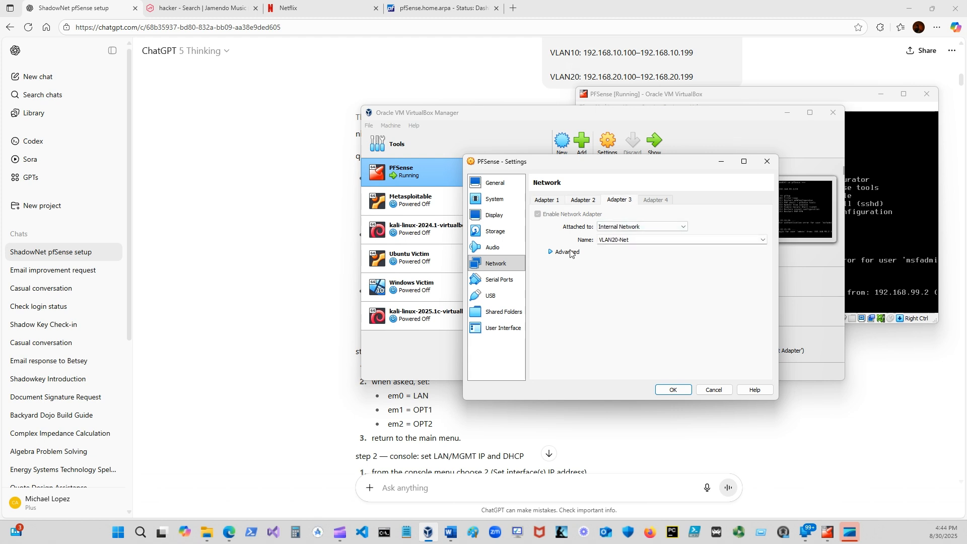
Step: Inspect Adapter 3's advanced options and close the PFSense settings with OK
click(551, 252)
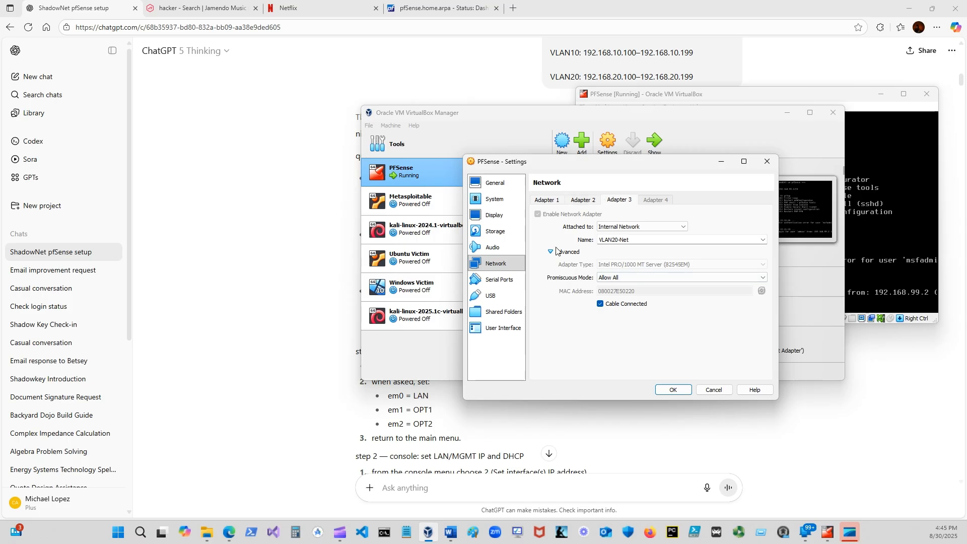
click(551, 252)
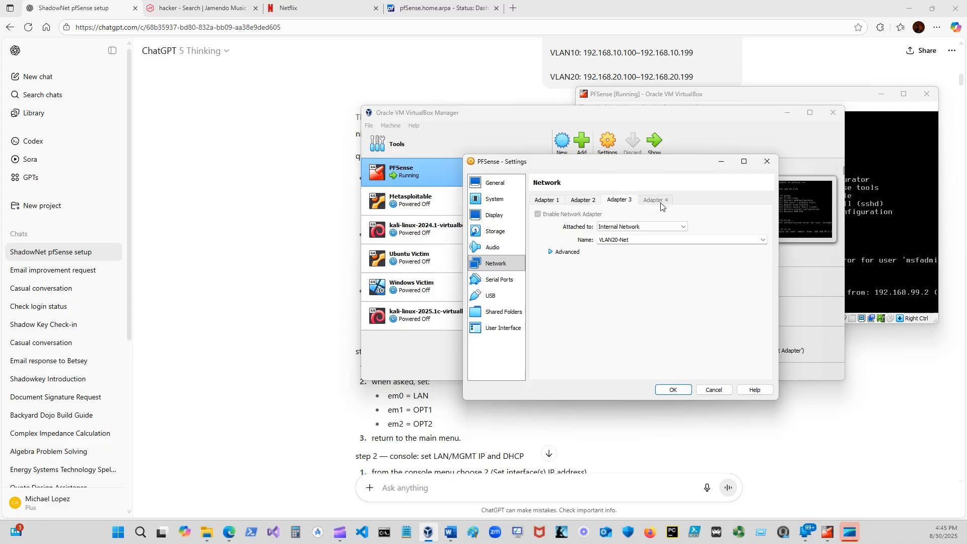
click(674, 390)
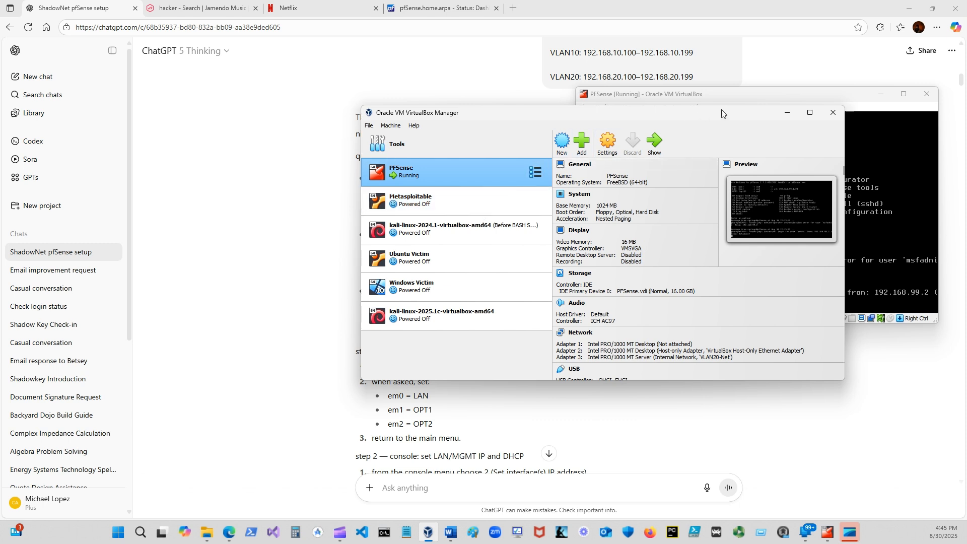
Step: Compare the VM's adapter summary with the pfSense console's interfaces, then minimize VirtualBox Manager and reposition the console
drag(722, 114, 701, 313)
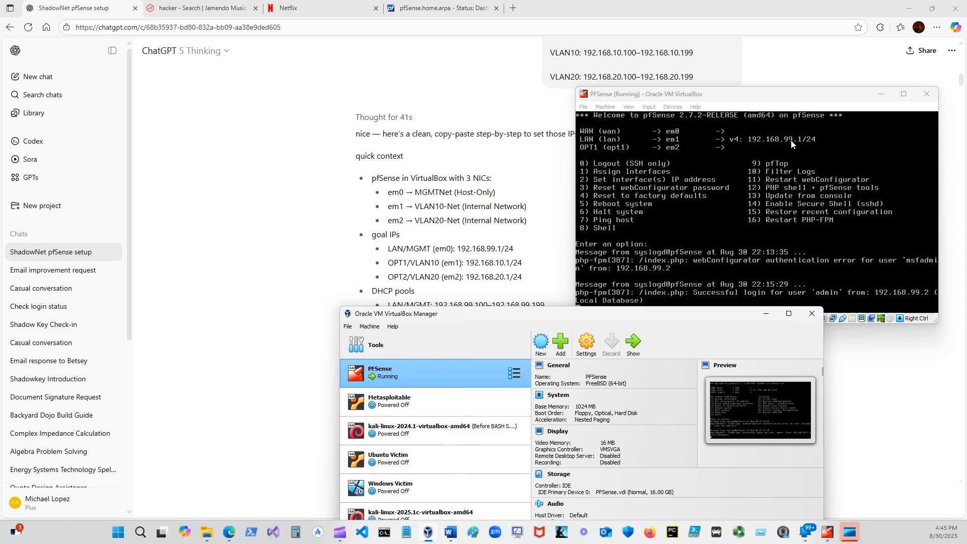
drag(734, 314, 737, 262)
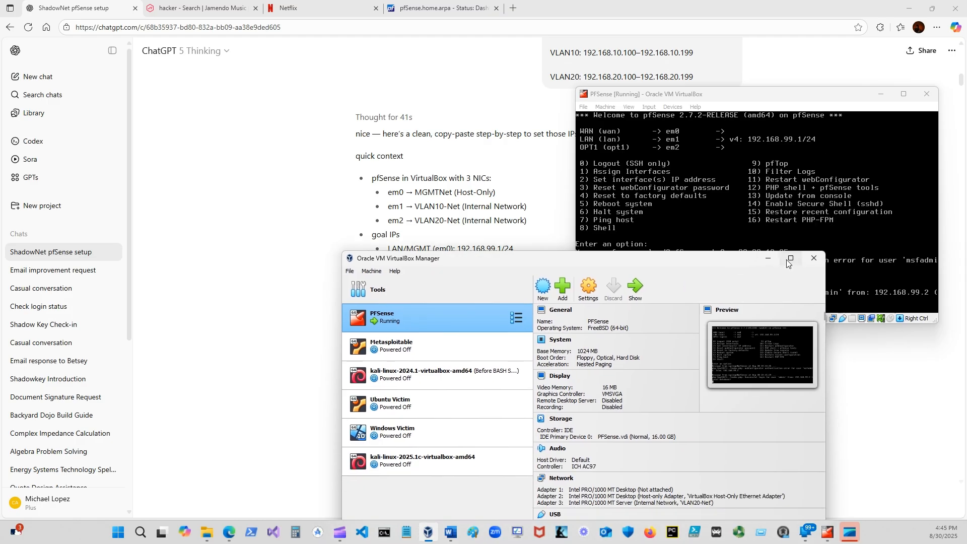
click(767, 263)
drag(783, 96, 753, 78)
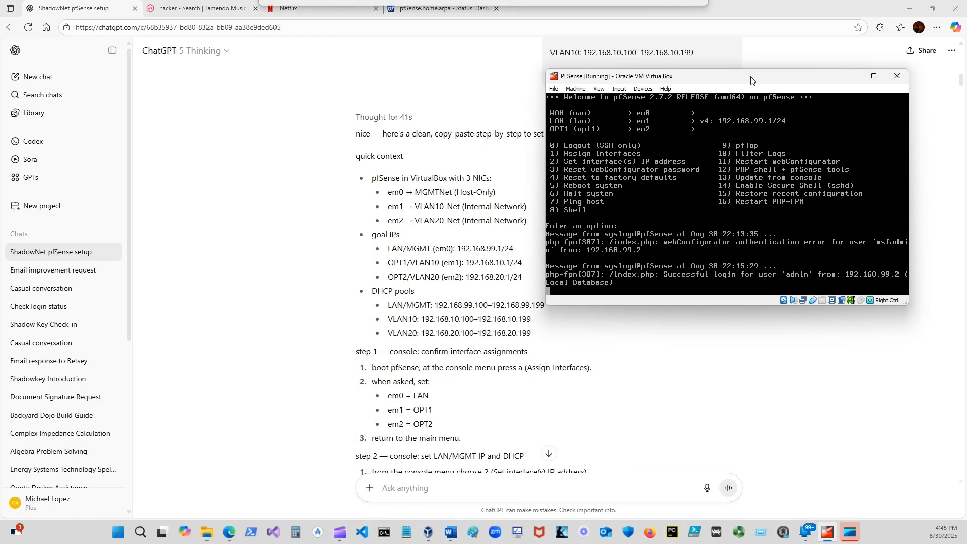
Step: Bring VirtualBox Manager back to the front and open its Network Manager
click(428, 532)
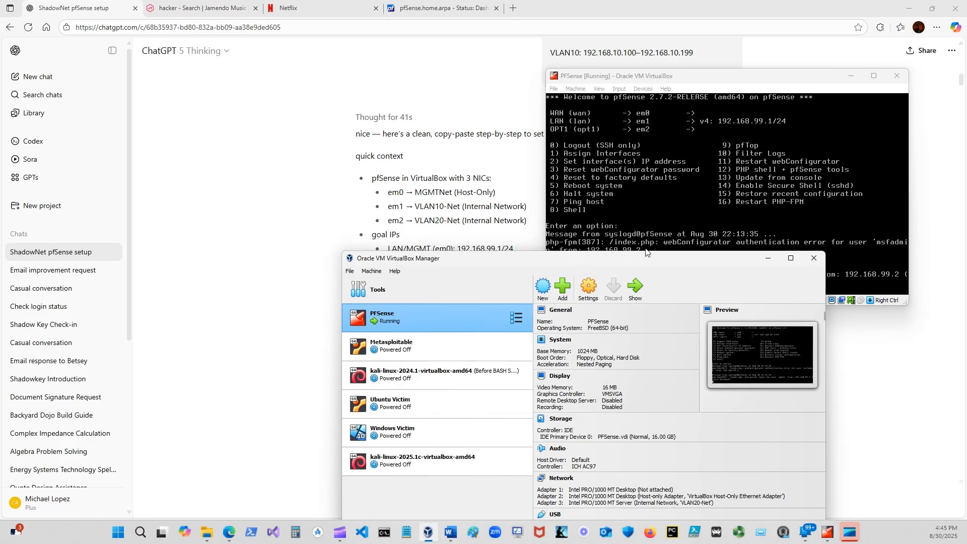
drag(646, 252, 682, 107)
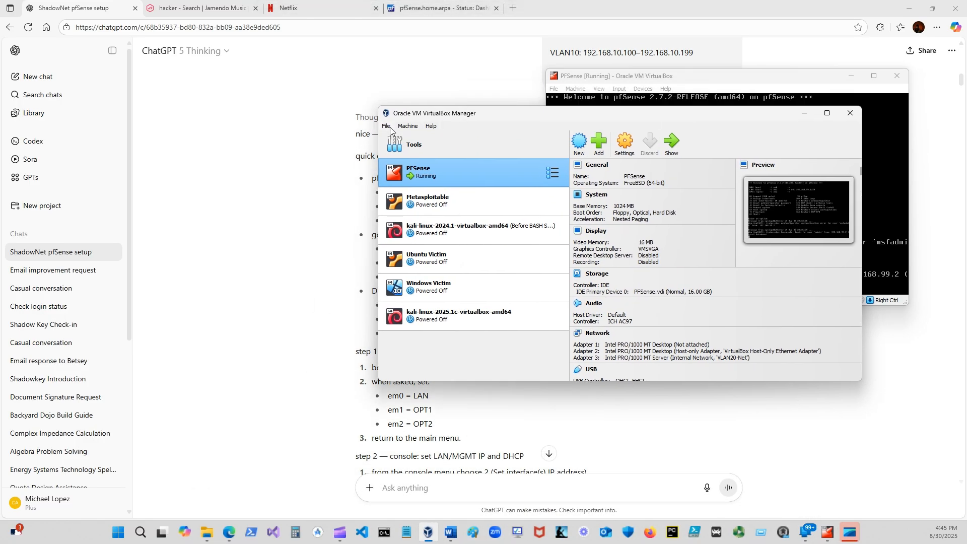
click(386, 127)
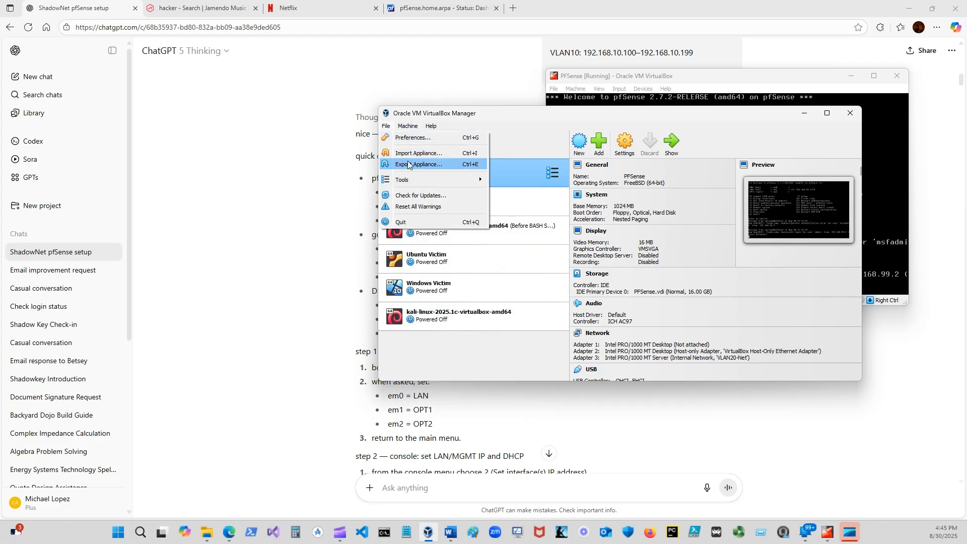
mouse_move(432, 180)
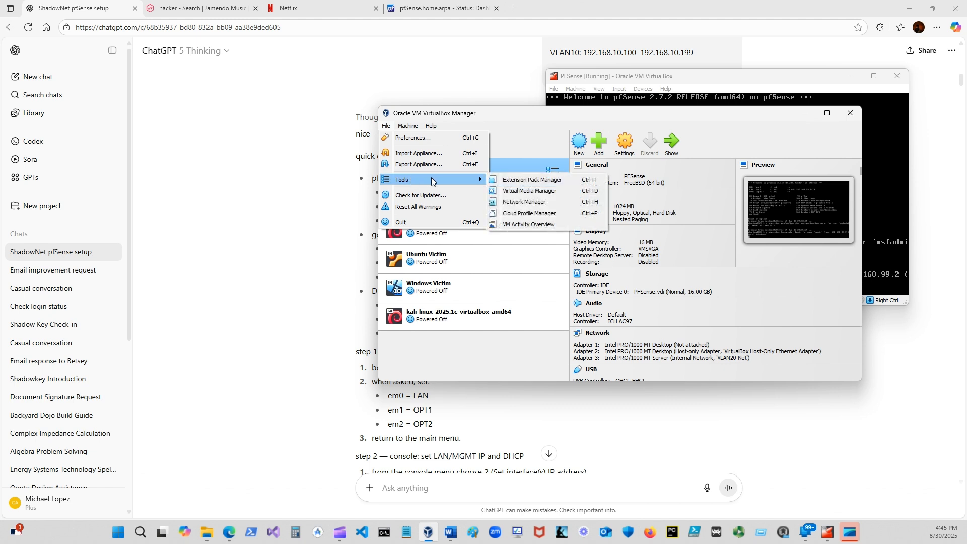
click(535, 205)
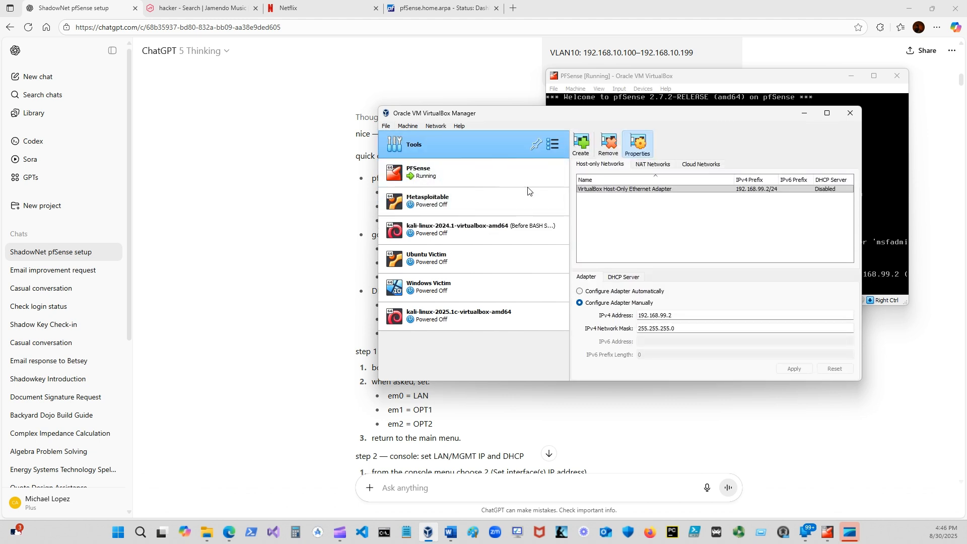
Step: Review the host-only, NAT and cloud networks, then the host-only adapter's DHCP server and IPv4 settings
click(650, 167)
click(704, 165)
click(606, 166)
click(642, 146)
click(642, 146)
click(624, 277)
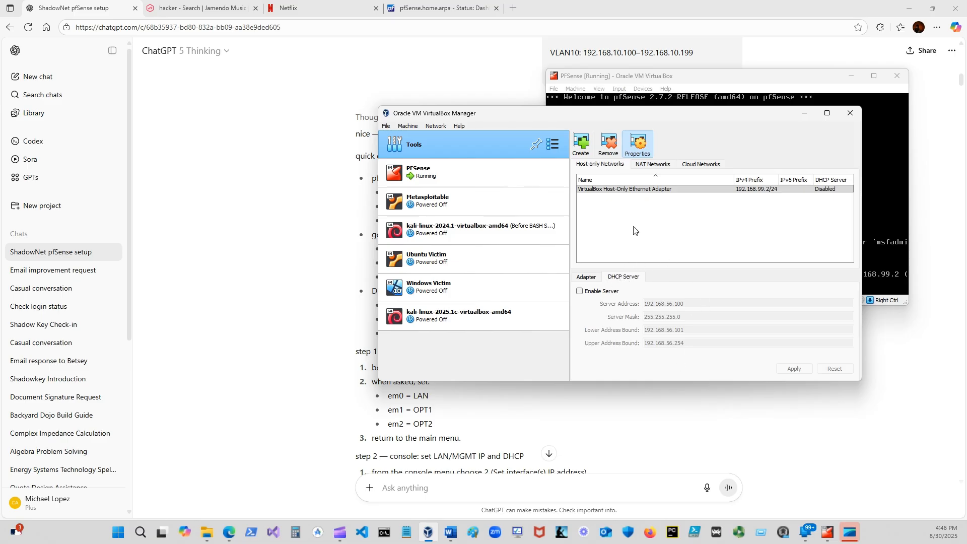
click(593, 279)
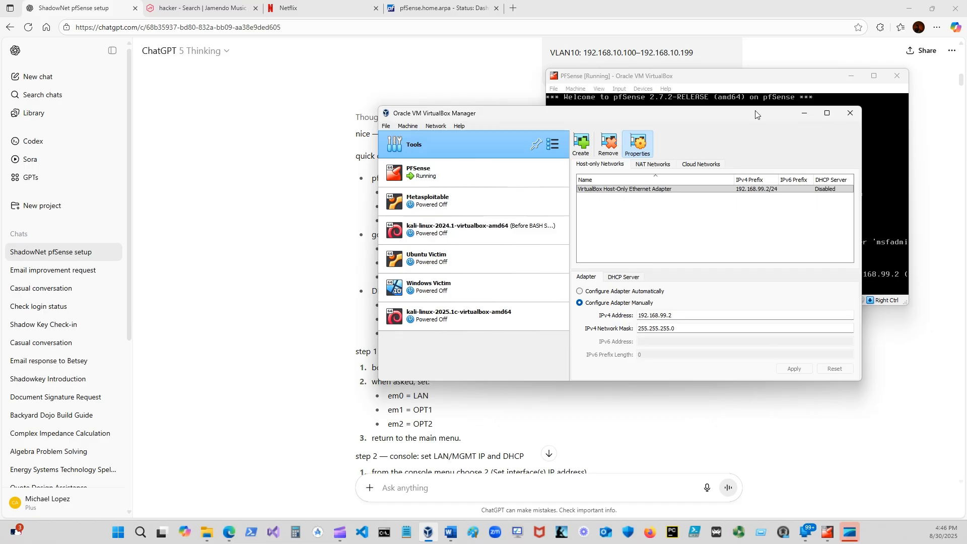
Step: Show the PFSense VM's details beside its console to compare the adapters, then return to the ChatGPT instructions
drag(756, 114, 817, 171)
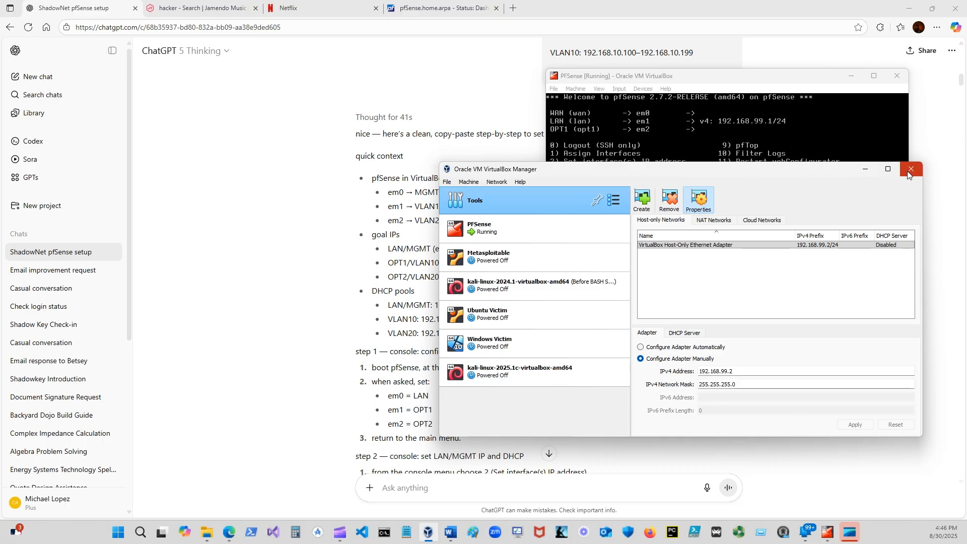
click(483, 238)
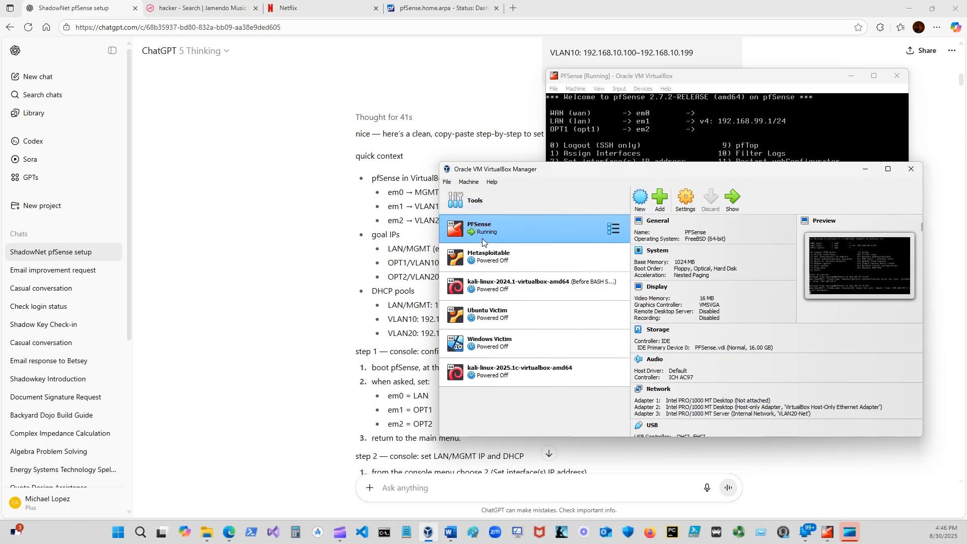
drag(817, 172, 601, 212)
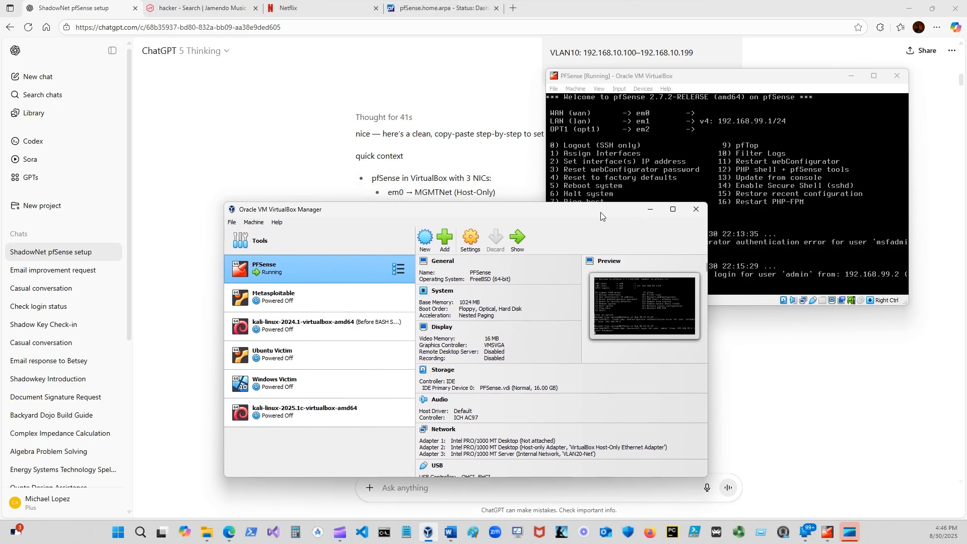
drag(753, 77, 672, 69)
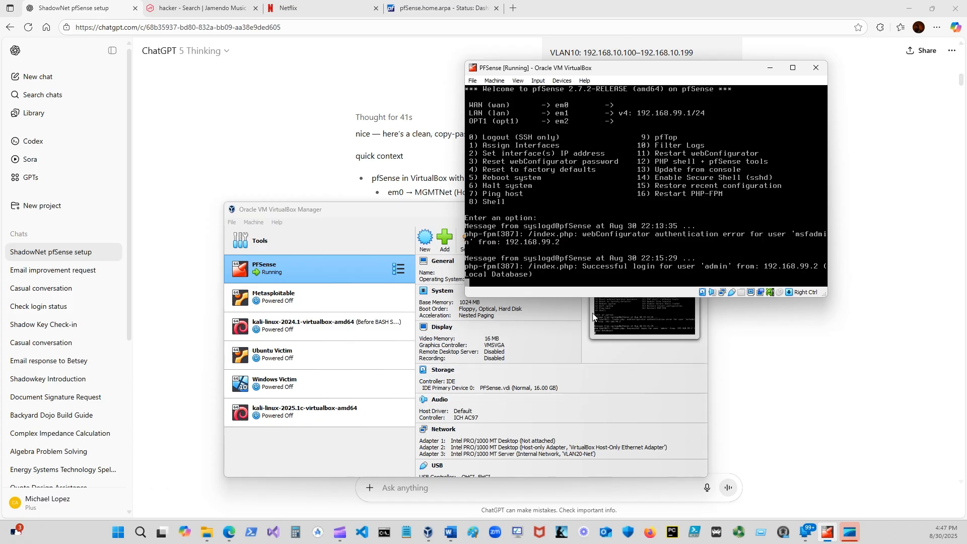
click(855, 336)
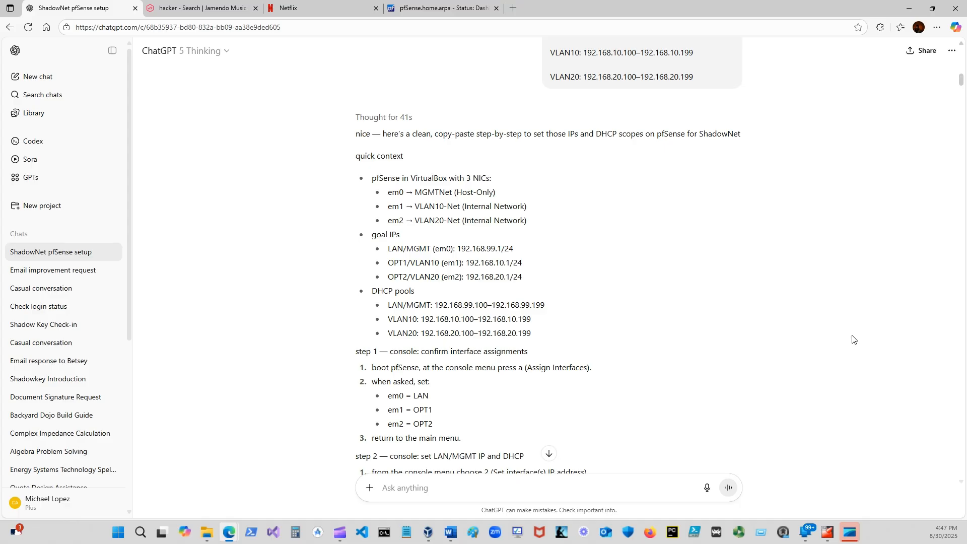
Step: Open a Windows Command Prompt by running cmd
key(super+r)
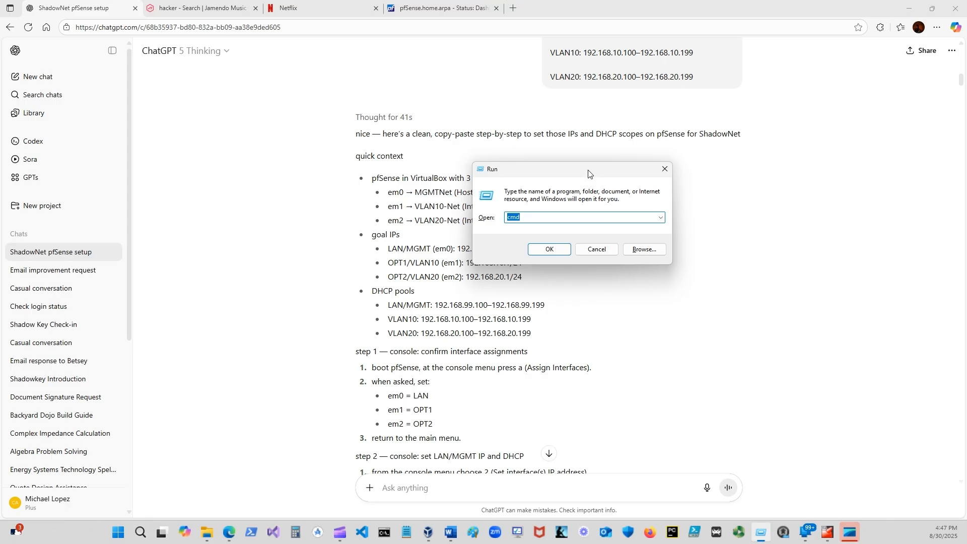
click(528, 220)
click(553, 250)
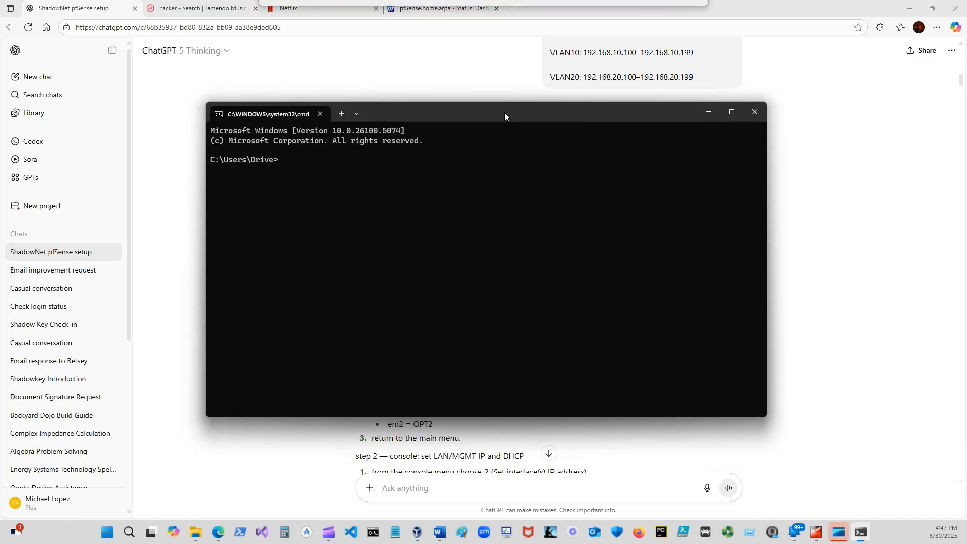
Step: Run ipconfig, examine the Ethernet 4 adapter's address, subnet mask and gateway, and close the Command Prompt
drag(504, 113, 660, 92)
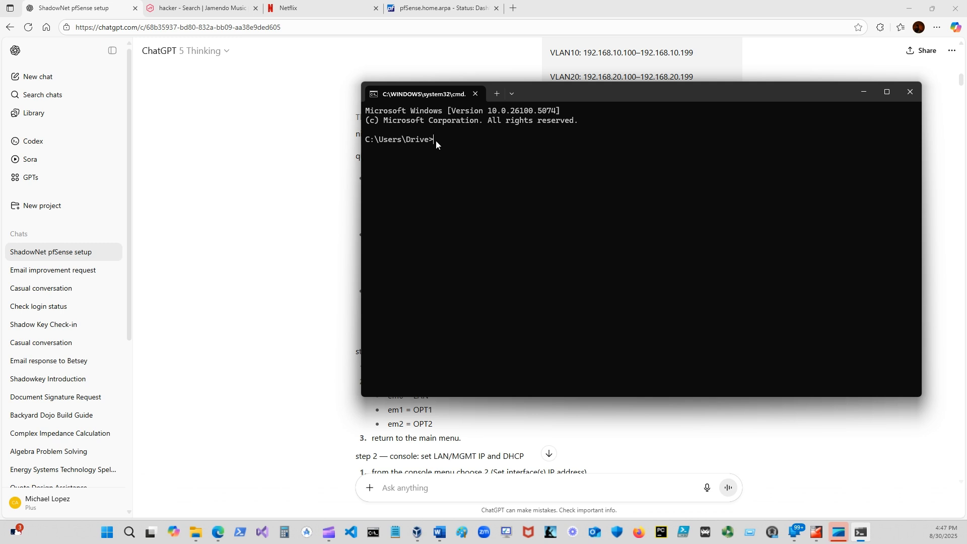
text(ipconfig)
key(Return)
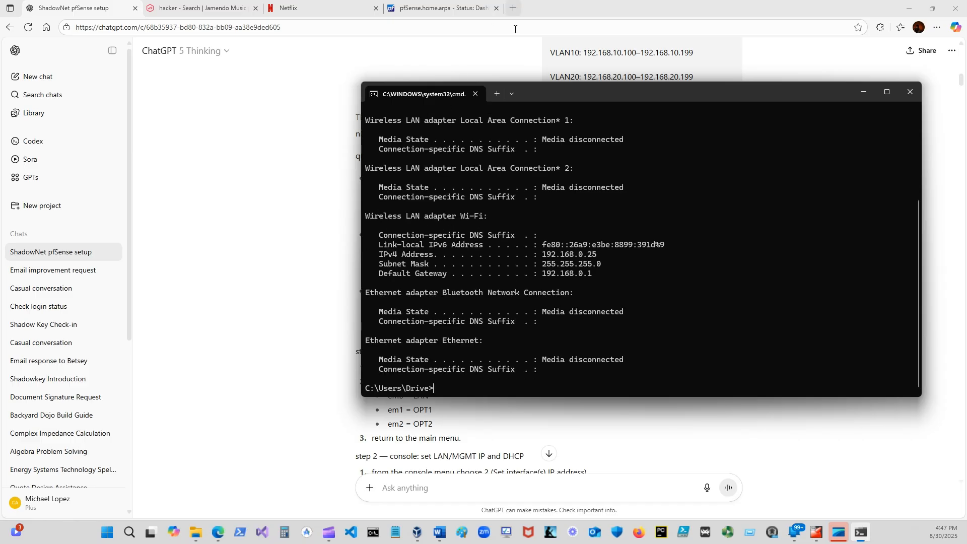
scroll(426, 252, up, 5)
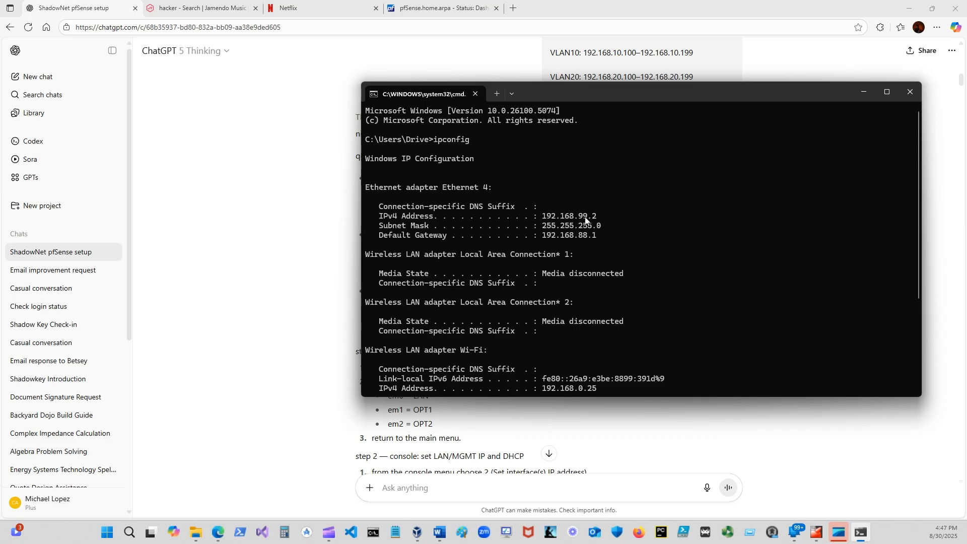
drag(824, 89, 820, 147)
click(910, 150)
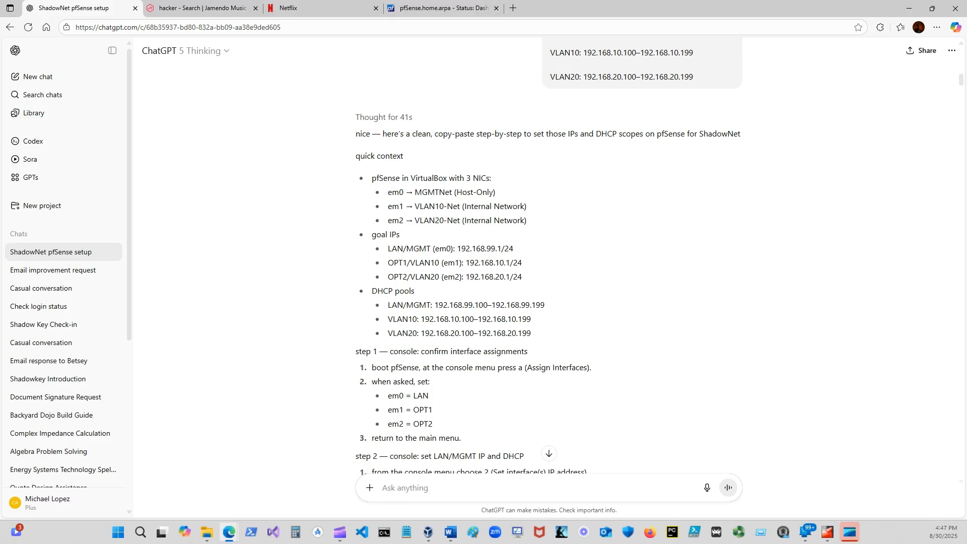
Step: In VirtualBox Manager, review the network settings of the PFSense VM's adapters 3 and 2, and put the manager away
click(428, 532)
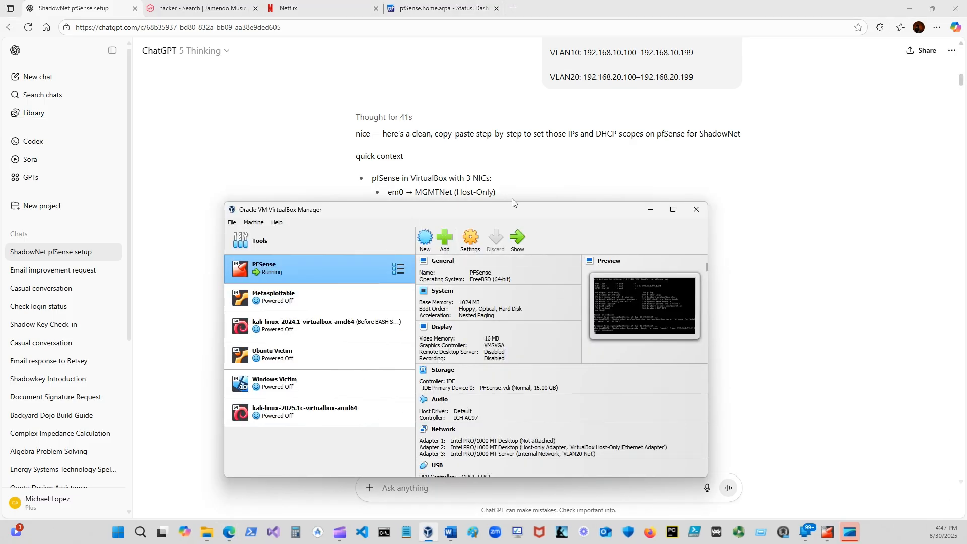
drag(511, 214, 623, 89)
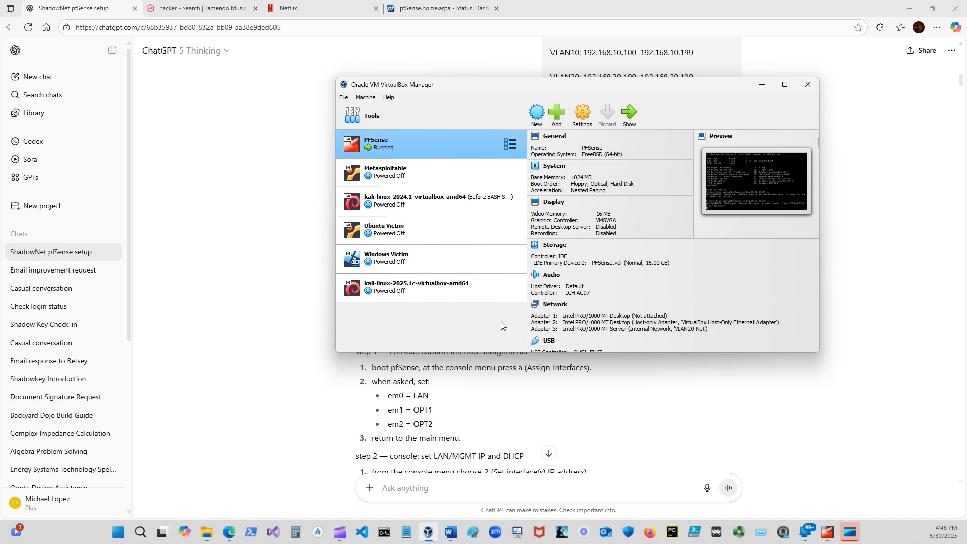
click(582, 115)
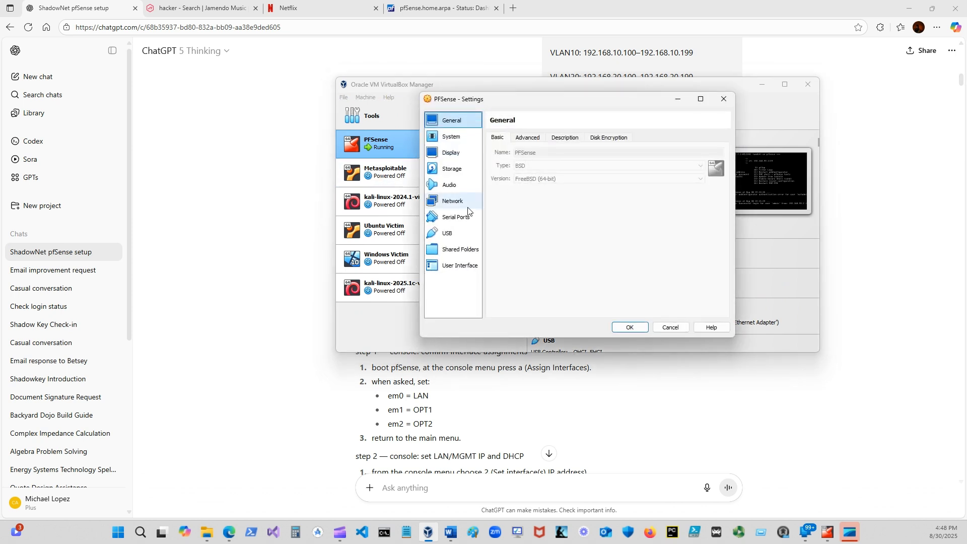
click(451, 206)
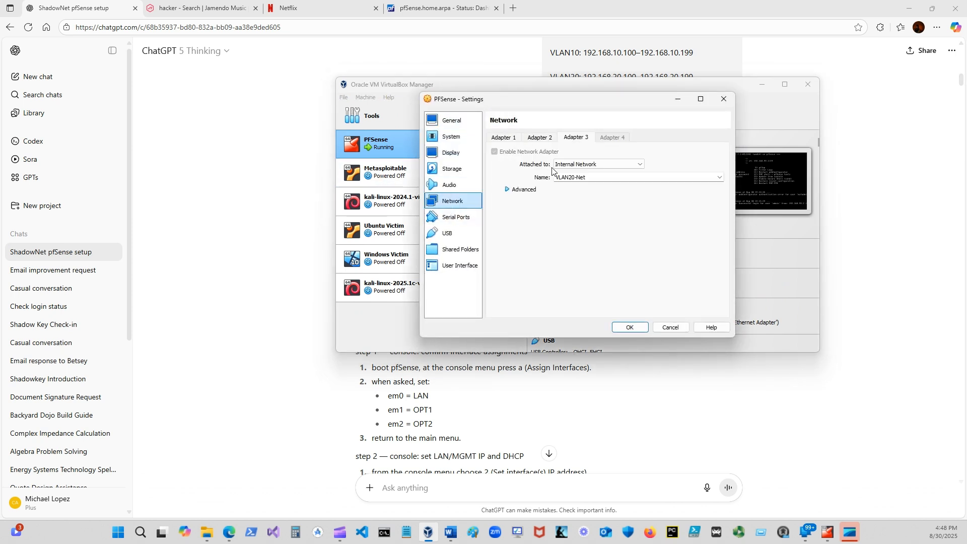
click(540, 137)
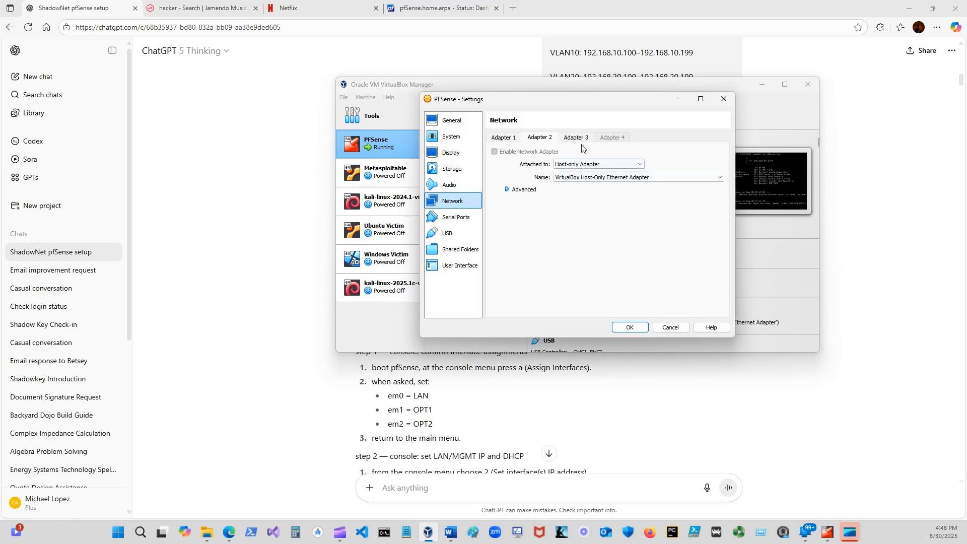
click(630, 328)
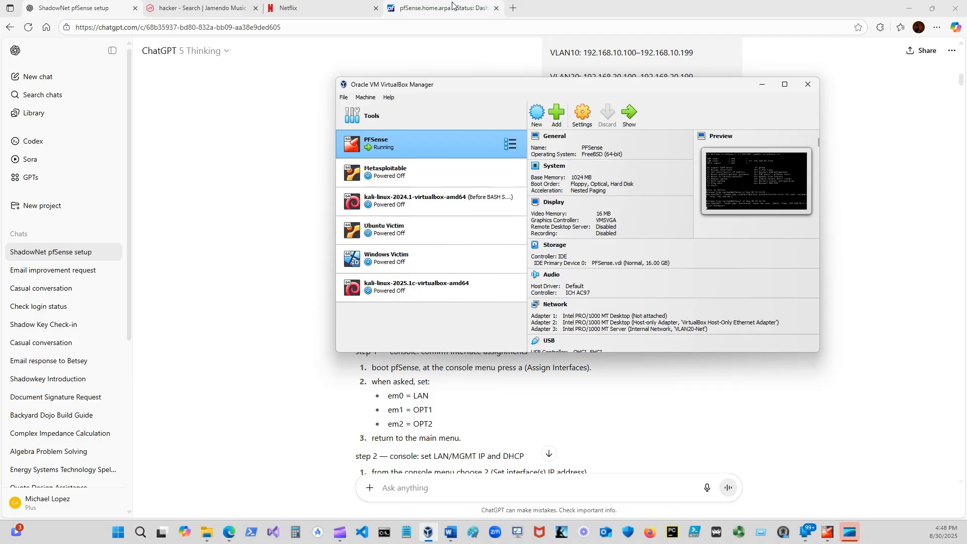
click(762, 85)
click(471, 10)
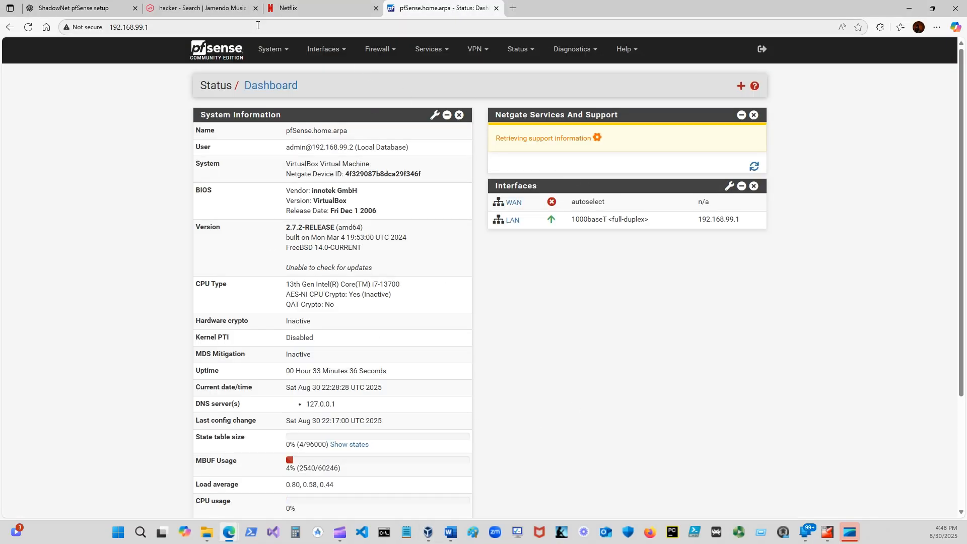
click(150, 26)
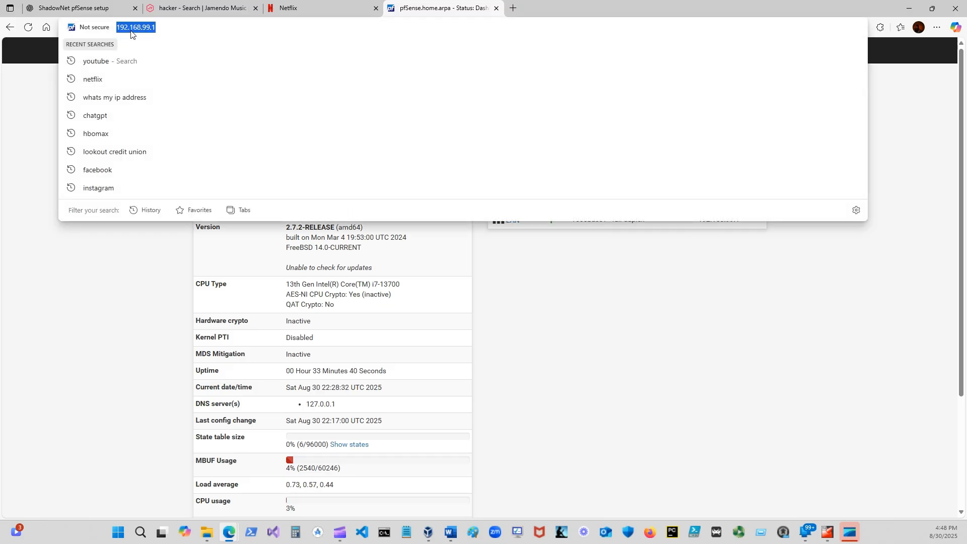
text(http)
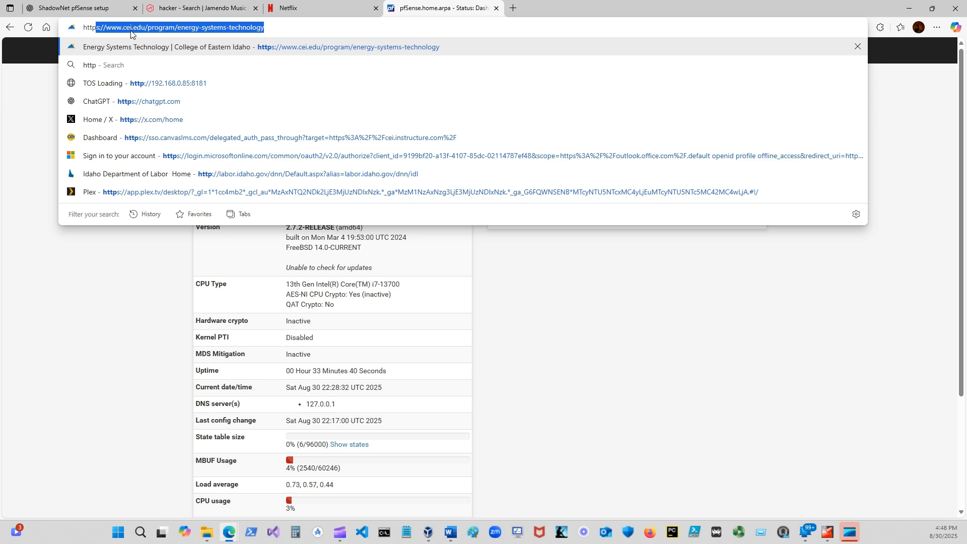
text(:/)
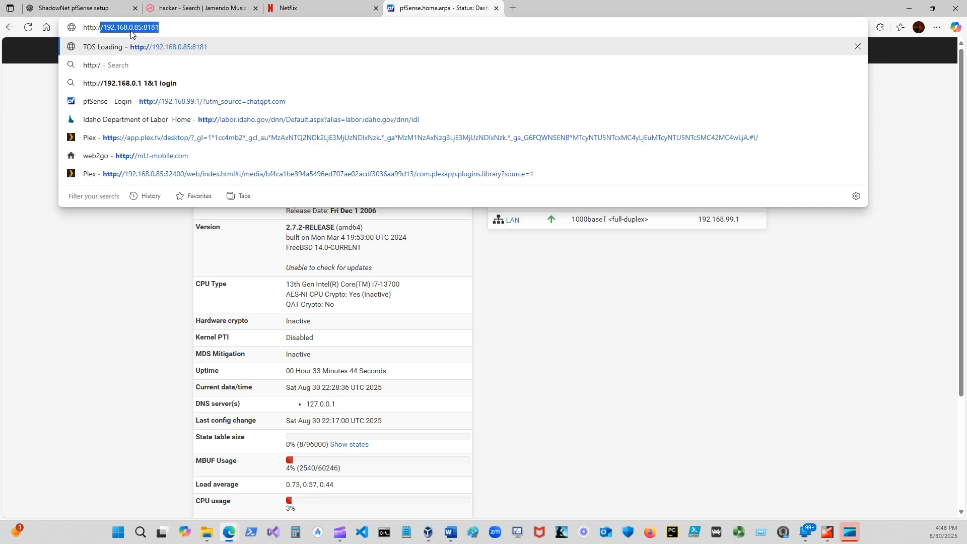
text(/192.168.)
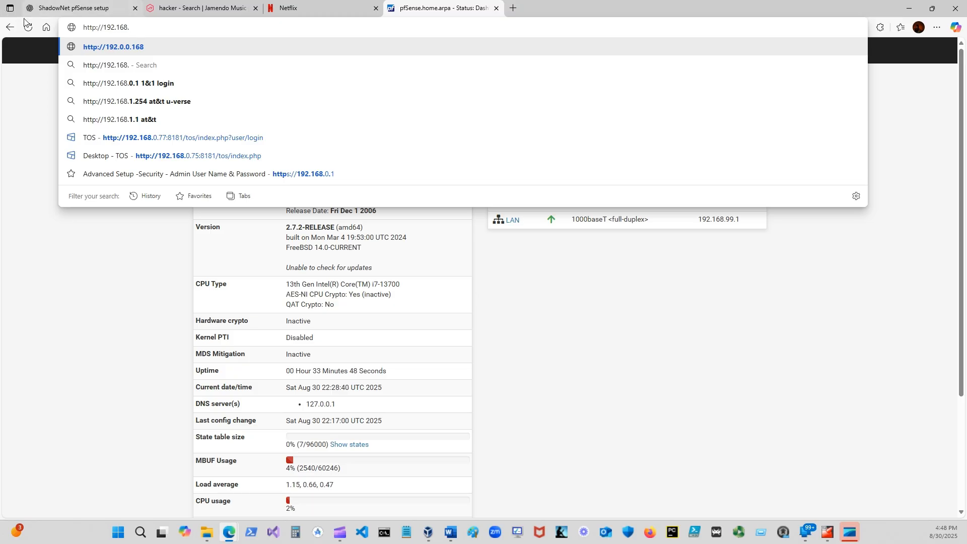
key(alt+Tab)
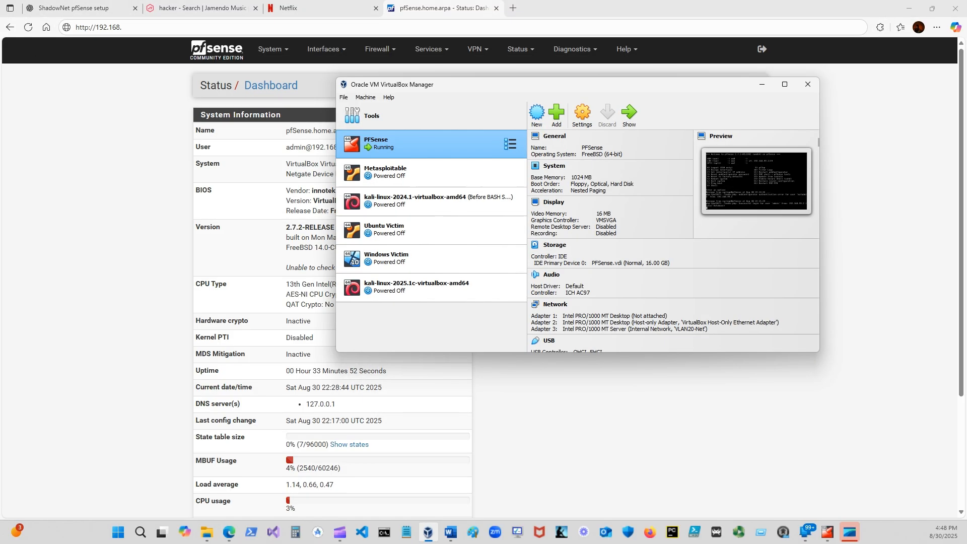
click(633, 116)
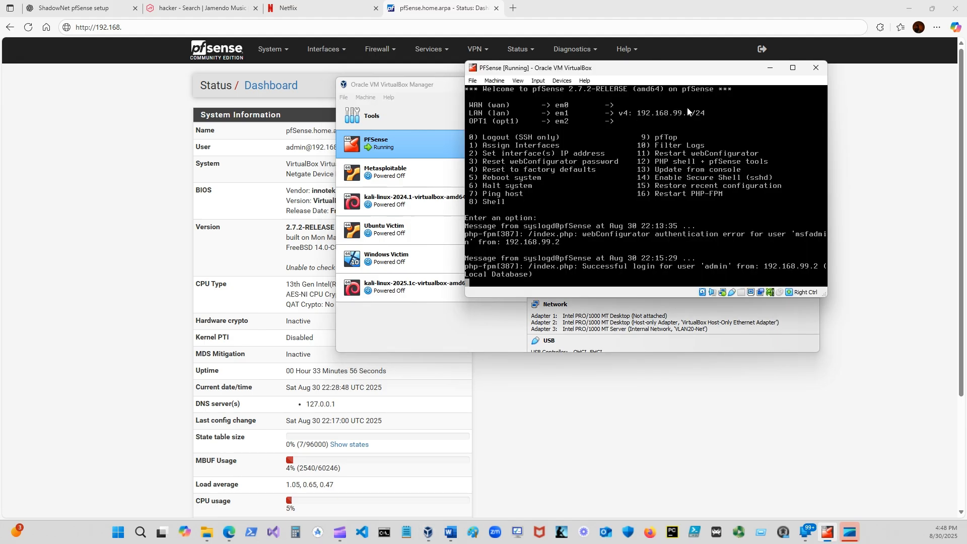
click(770, 67)
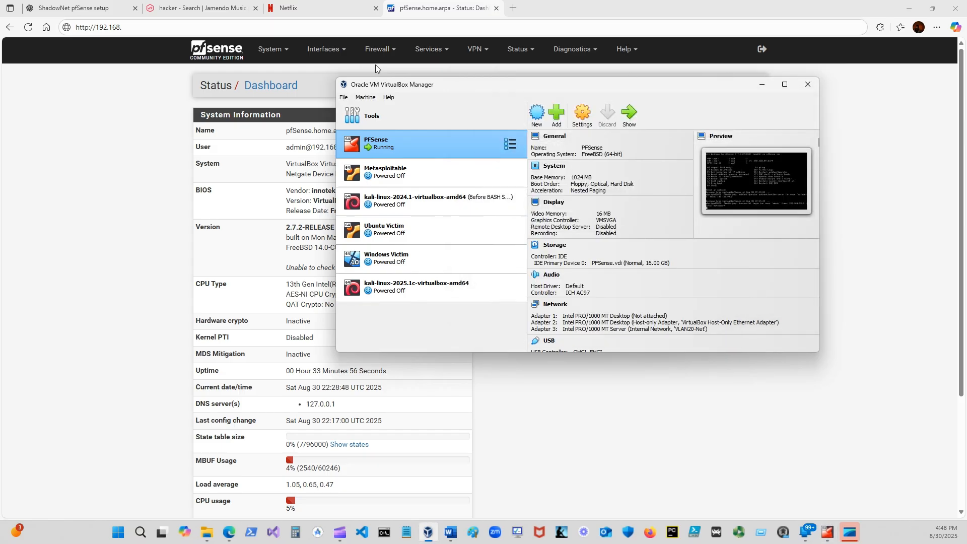
click(117, 27)
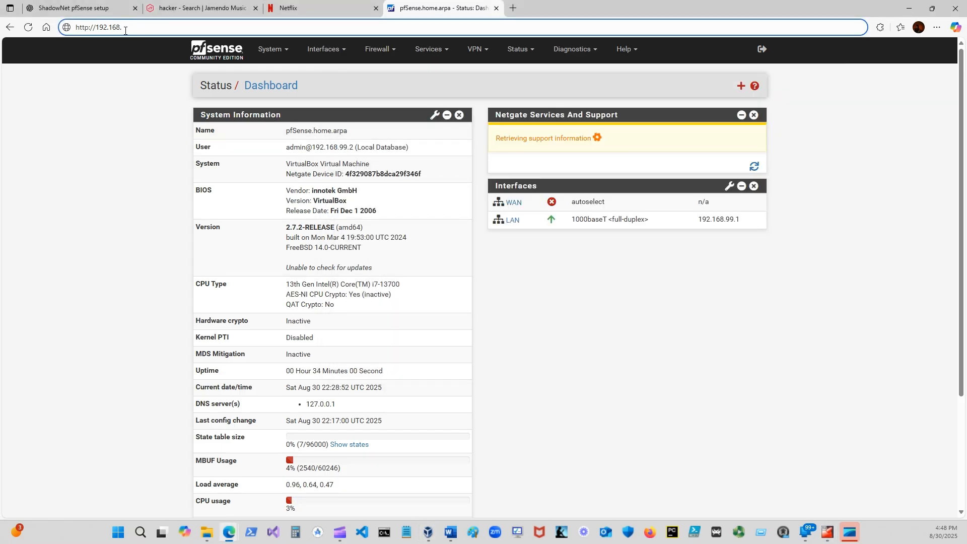
text(99.1)
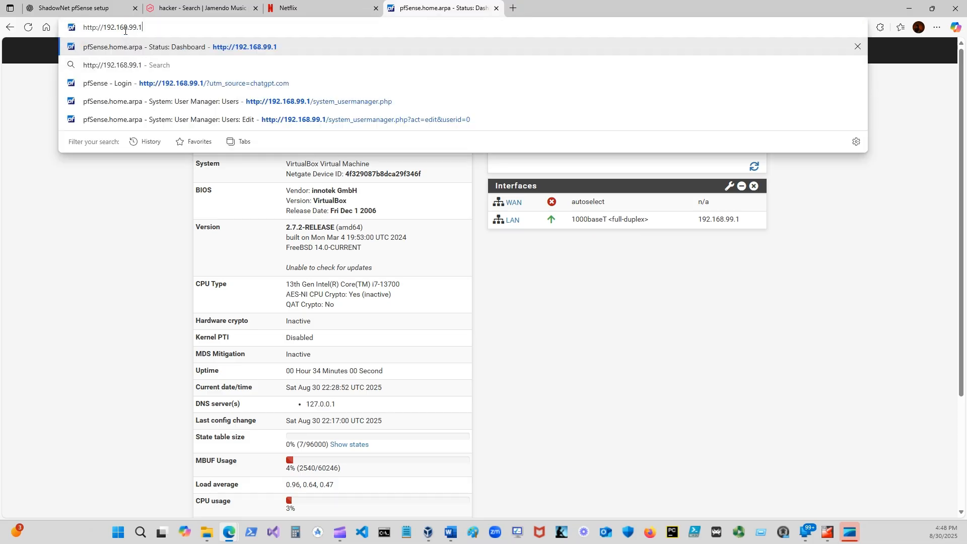
click(234, 52)
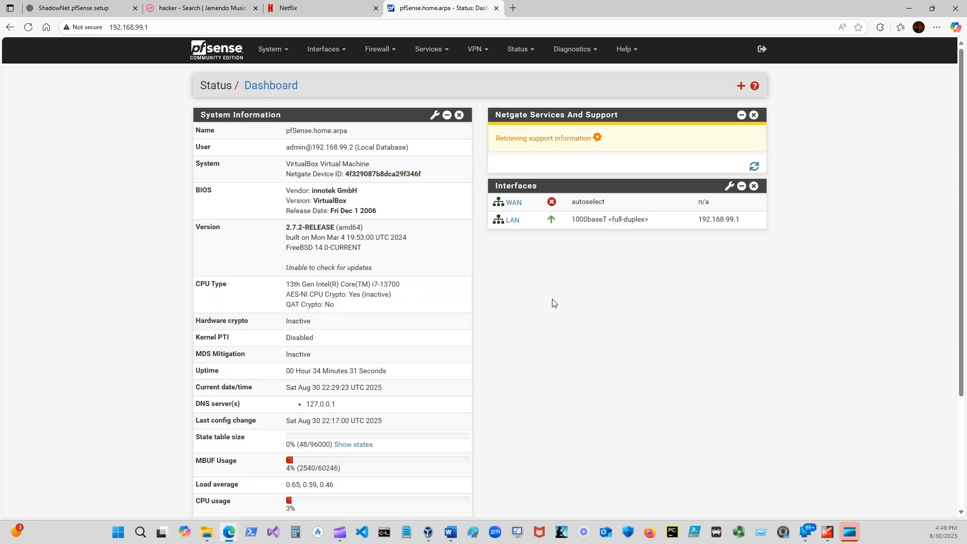
Step: Look over the pfSense dashboard's system and interface information and compare it with the PFSense VM's details in VirtualBox Manager
scroll(417, 386, down, 3)
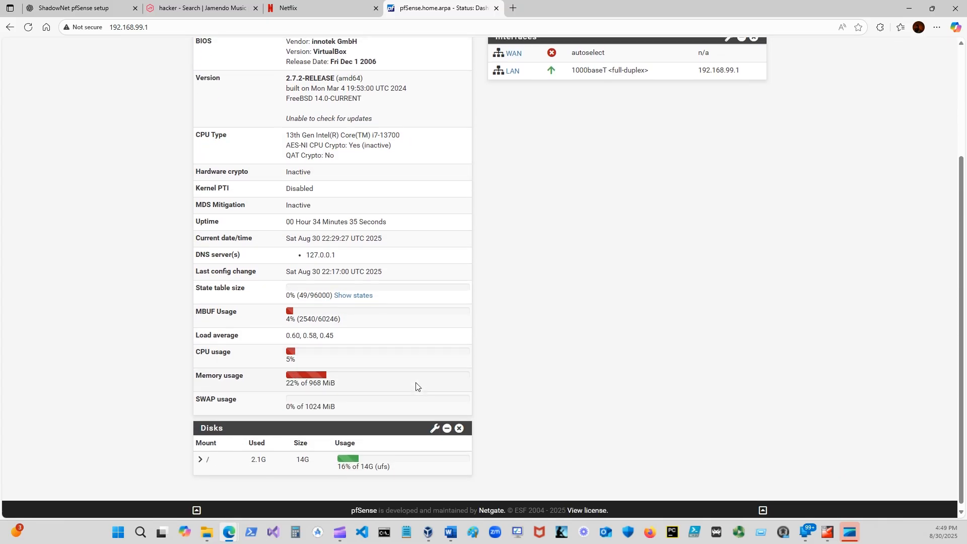
scroll(417, 385, up, 3)
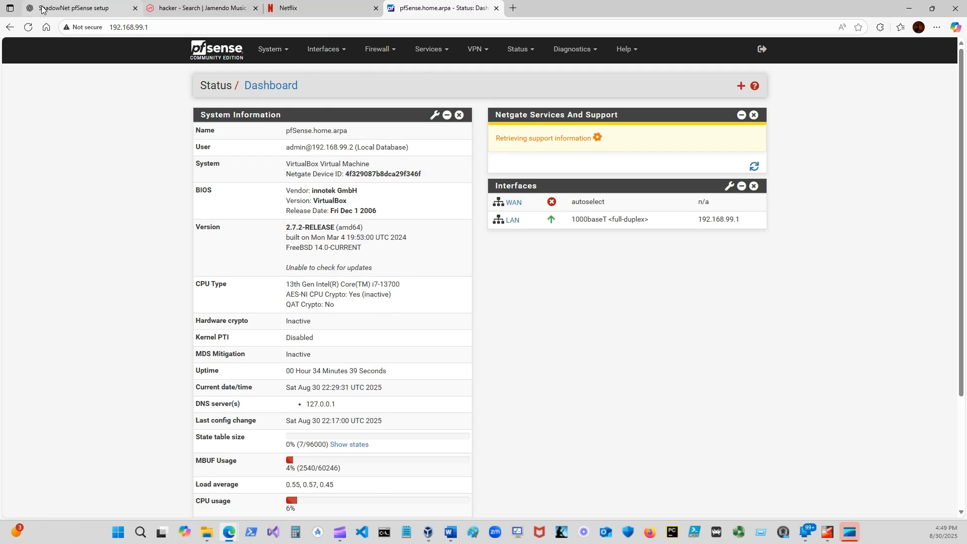
key(alt+Tab)
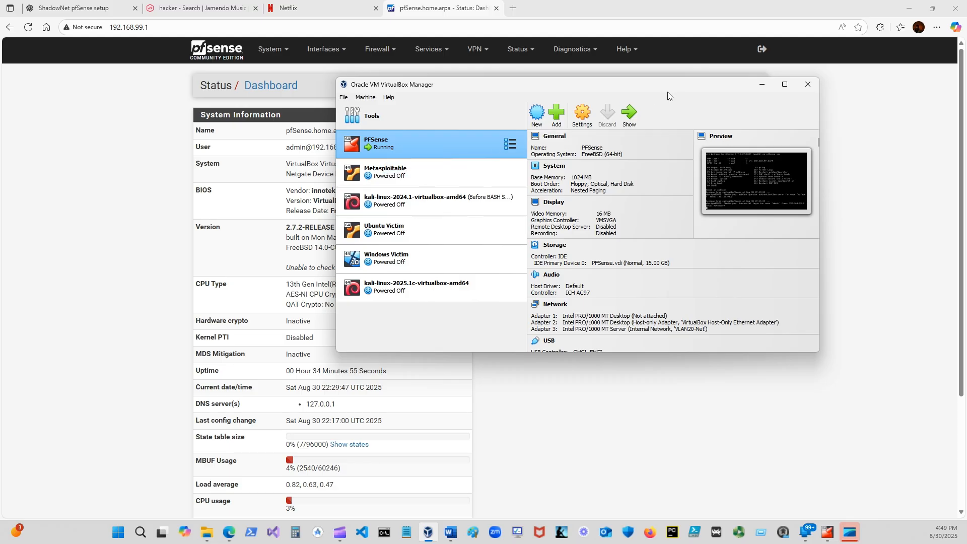
drag(669, 87, 805, 117)
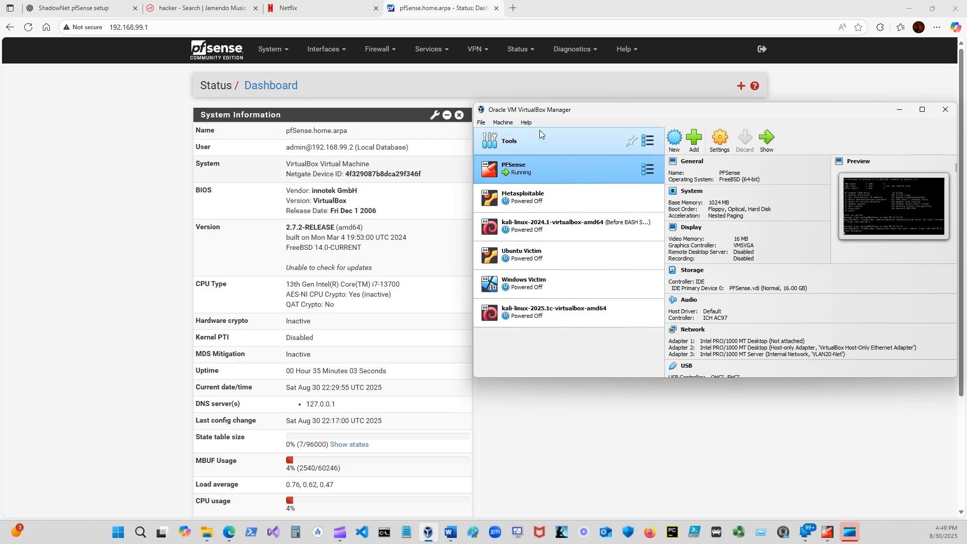
drag(719, 113, 553, 135)
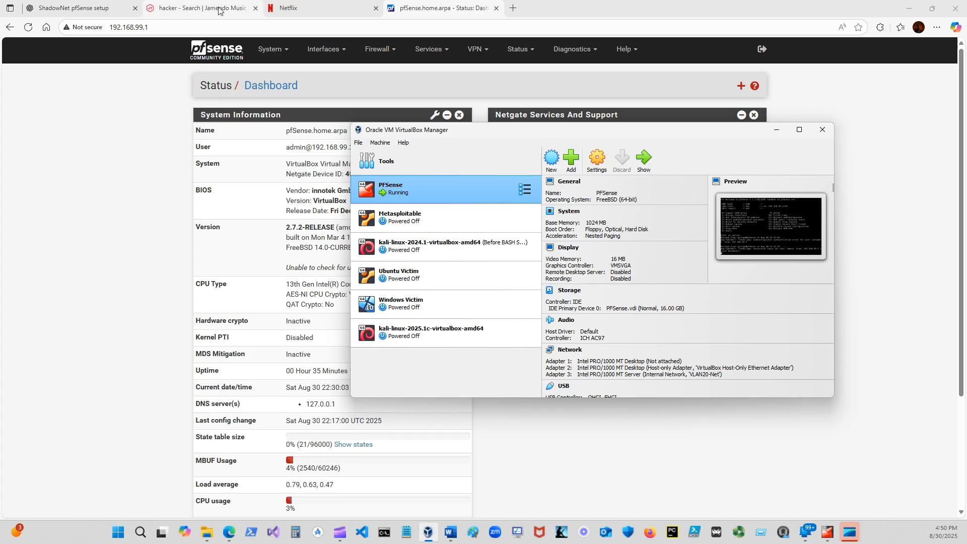
Step: Return to the ChatGPT instructions and review the NIC mapping, goal IPs, DHCP pools and the first console steps
click(85, 9)
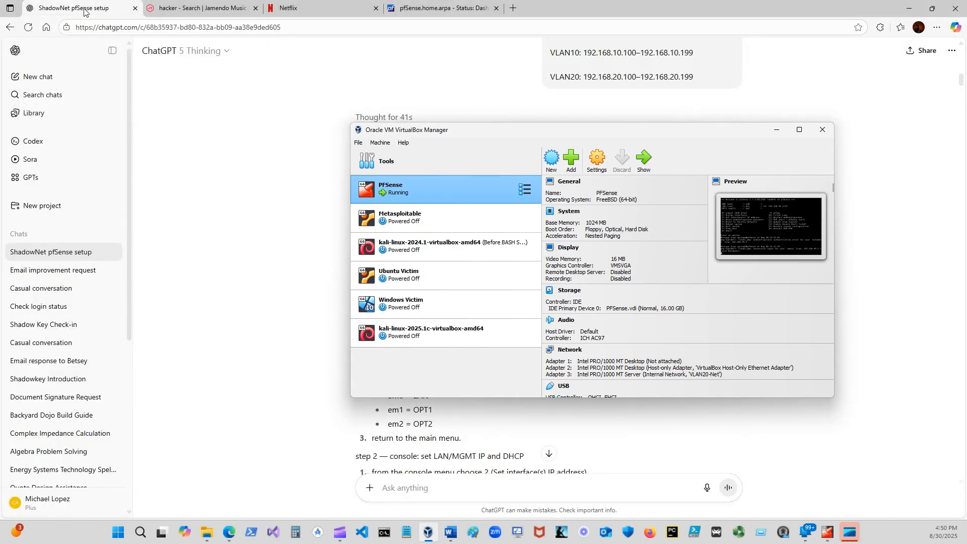
drag(627, 129, 966, 116)
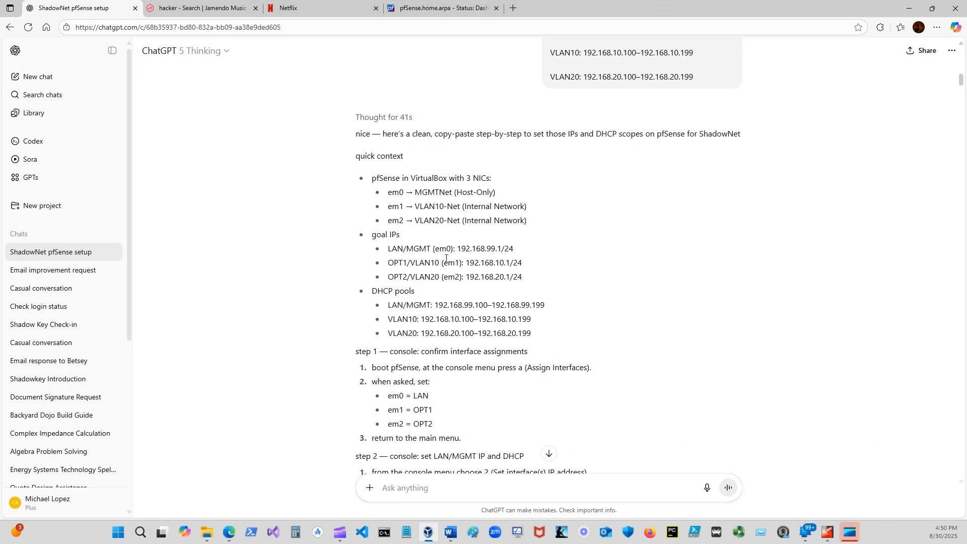
scroll(420, 270, up, 2)
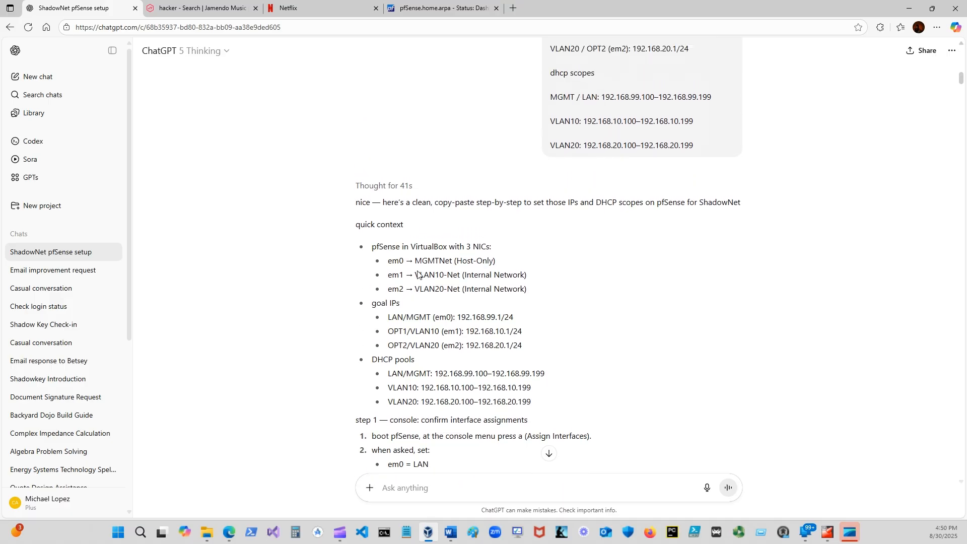
scroll(420, 270, down, 2)
scroll(419, 270, down, 2)
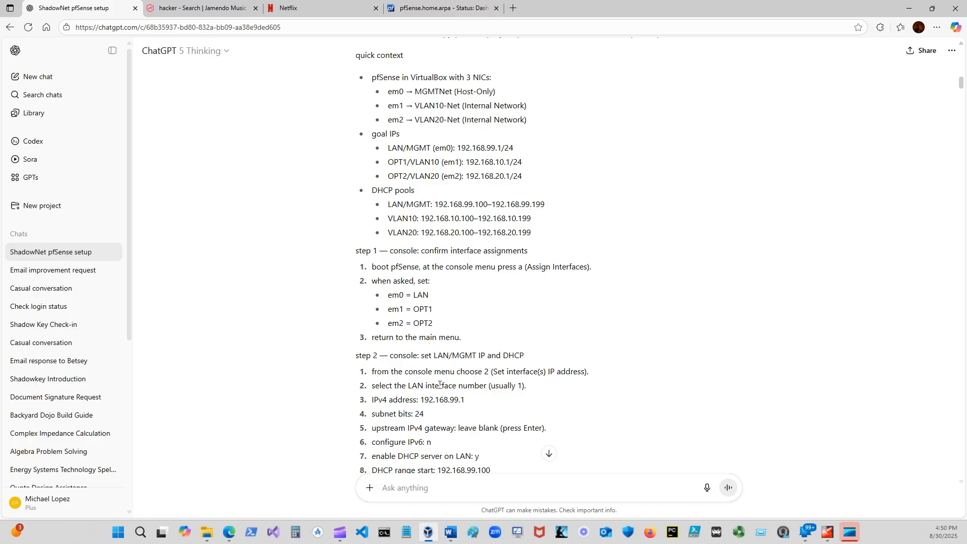
scroll(431, 388, up, 3)
scroll(431, 388, up, 4)
scroll(430, 388, down, 5)
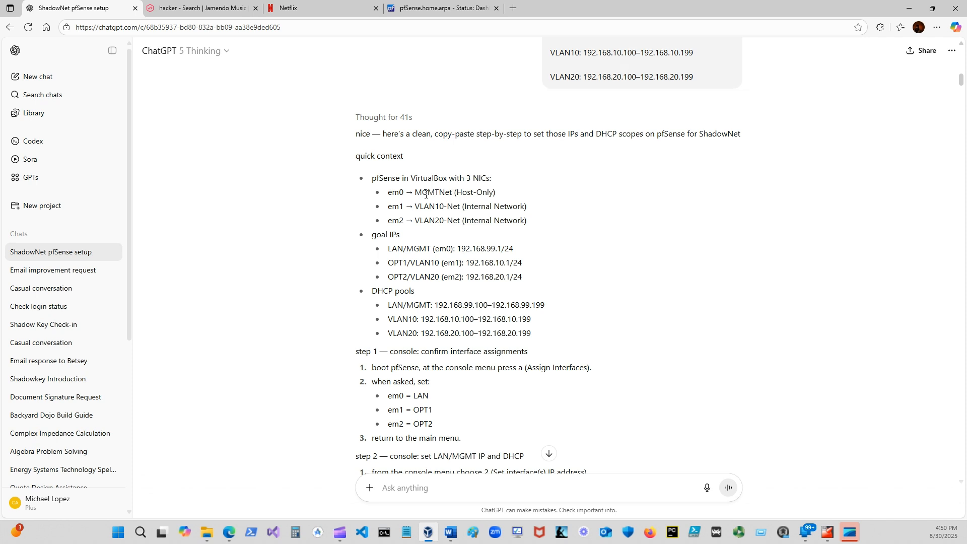
Step: Highlight the em0 MGMTNet and em1 VLAN10-Net lines in the quick context, and reread the surrounding setup instructions
drag(496, 193, 388, 193)
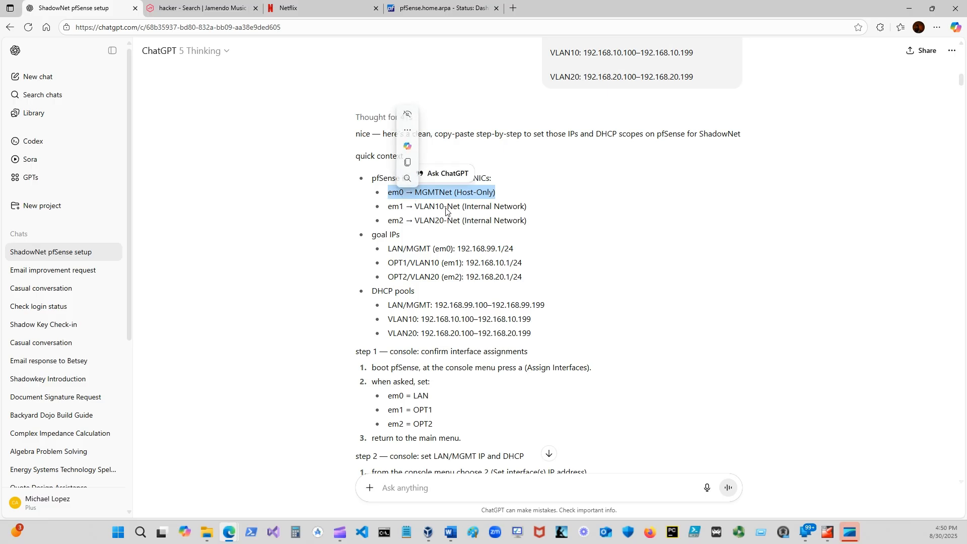
click(434, 206)
drag(533, 207, 387, 209)
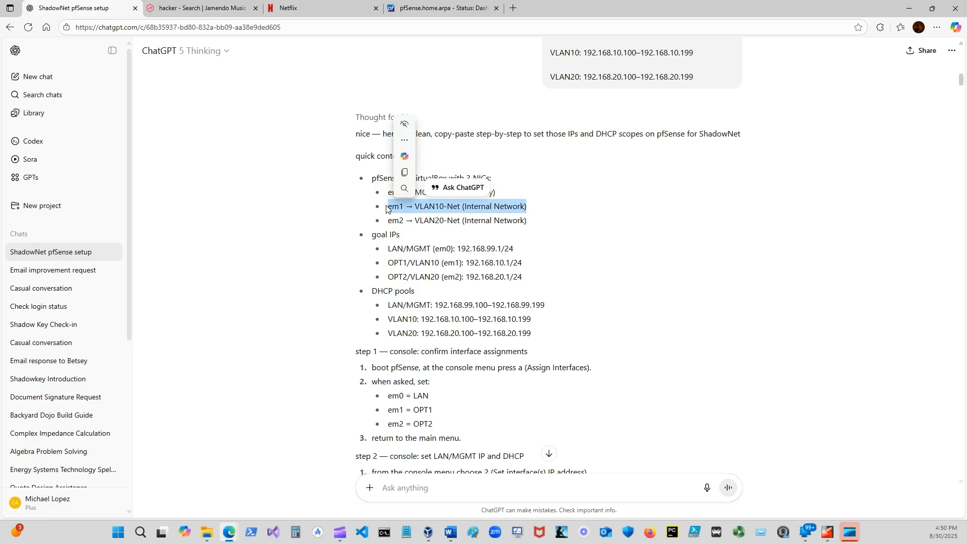
click(438, 190)
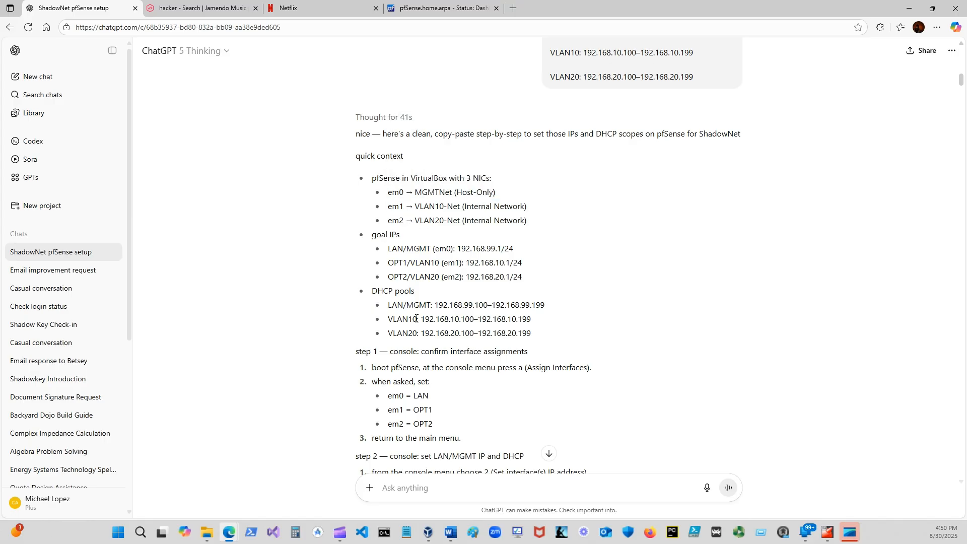
scroll(417, 319, down, 4)
scroll(403, 316, up, 5)
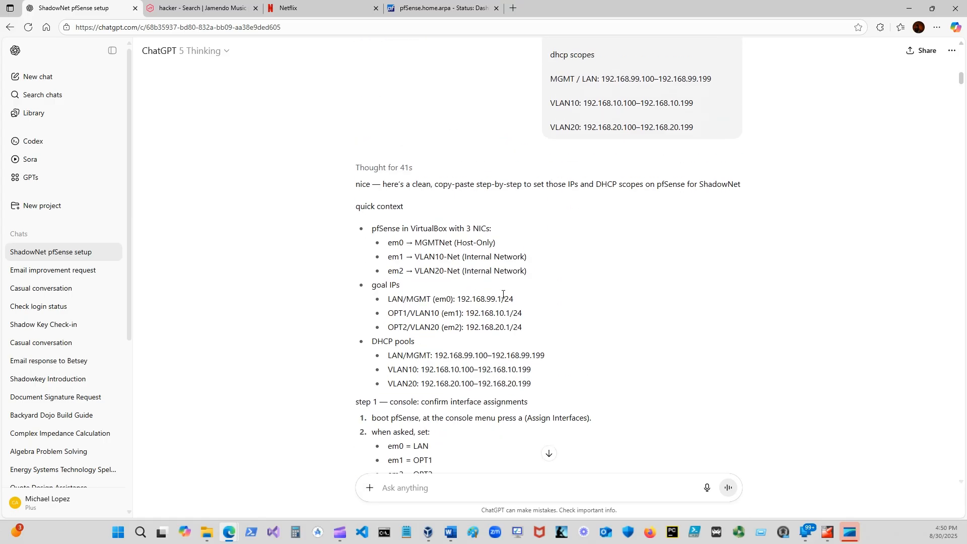
Step: Review the ChatGPT instructions on console setup, OPT interfaces, DHCP scopes, firewall rules and why the WebGUI login is needed
scroll(503, 295, down, 20)
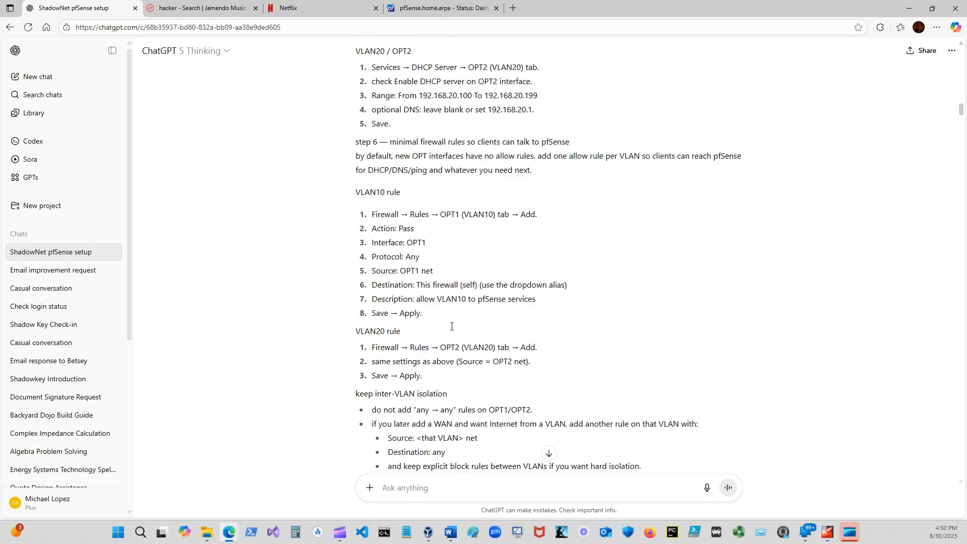
scroll(452, 326, down, 15)
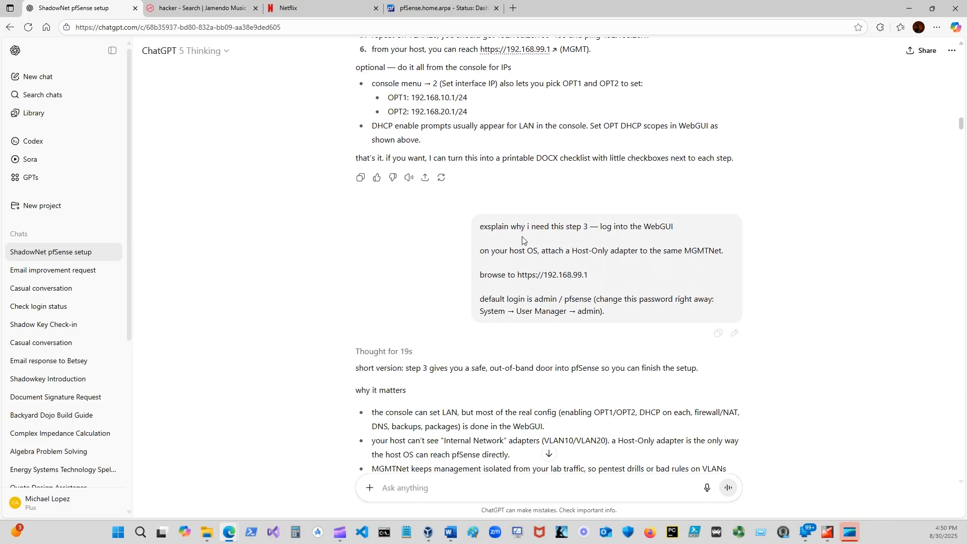
scroll(397, 264, up, 15)
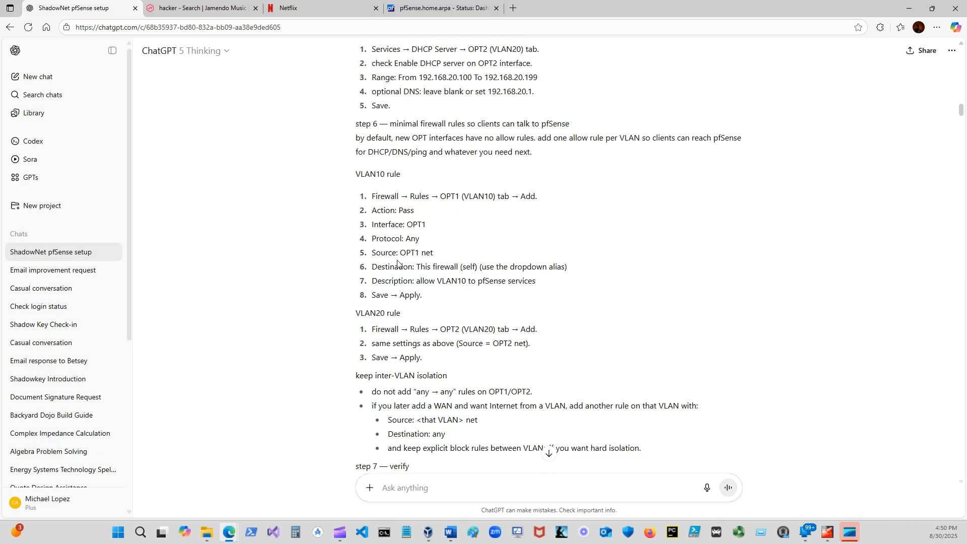
scroll(397, 264, up, 3)
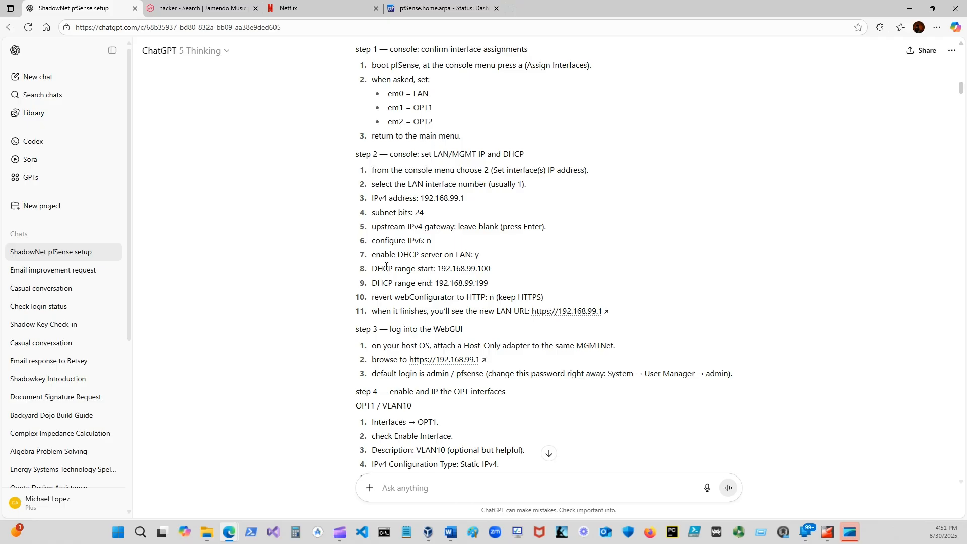
scroll(385, 271, down, 3)
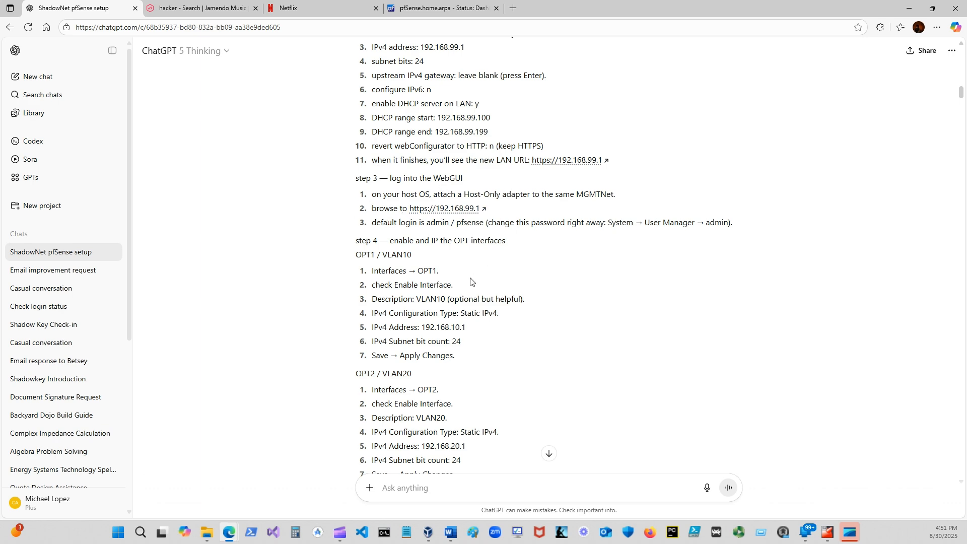
scroll(423, 332, down, 20)
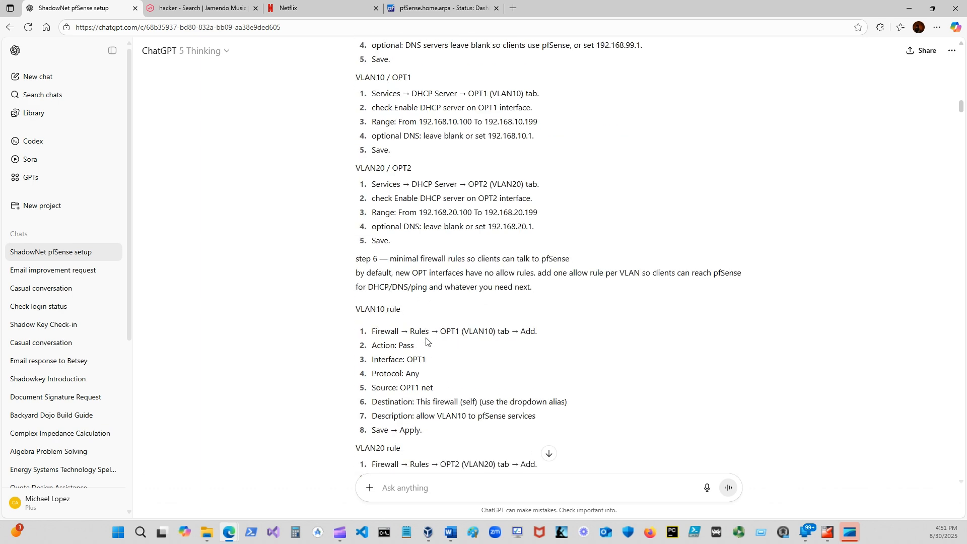
scroll(427, 337, down, 2)
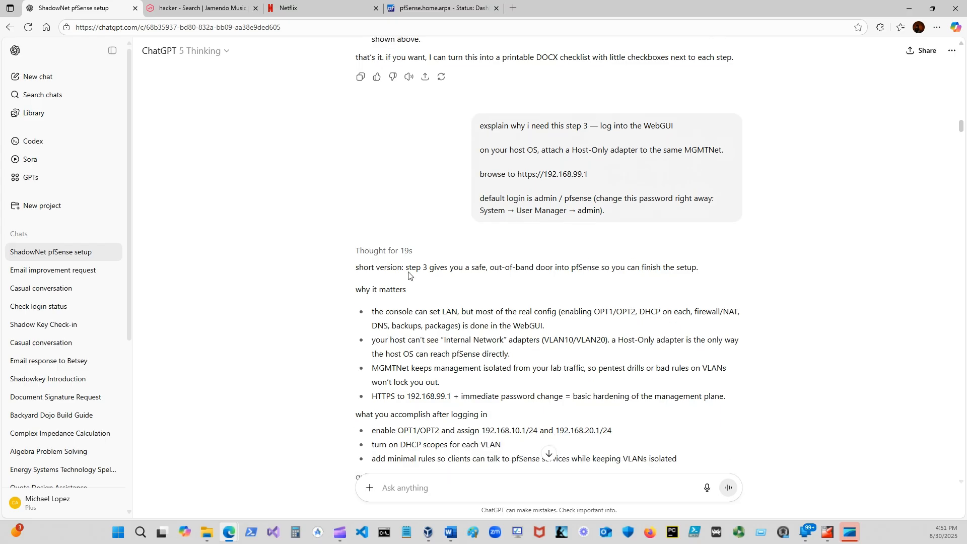
scroll(409, 275, down, 2)
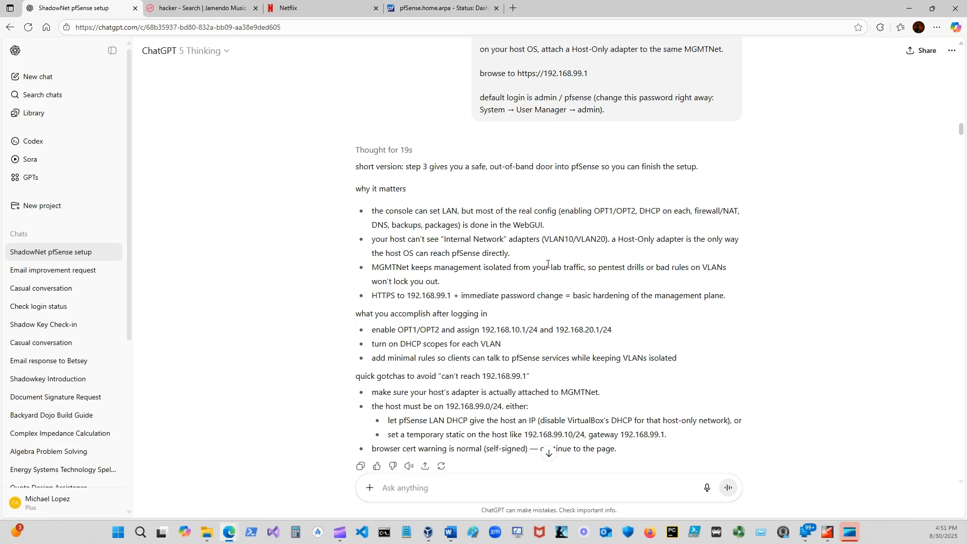
Step: Return to the pfSense dashboard and examine it alongside the PFSense VM's details in VirtualBox Manager
click(437, 7)
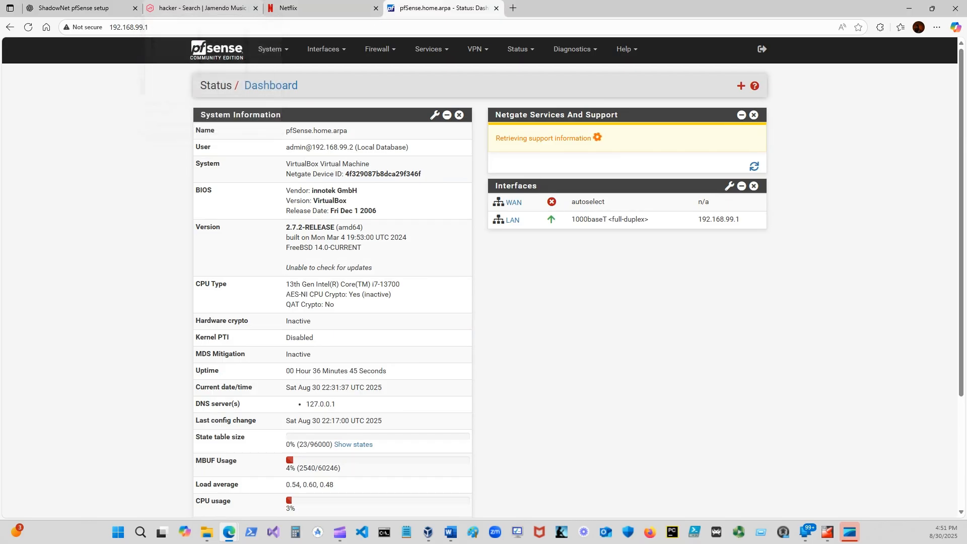
drag(653, 141, 652, 141)
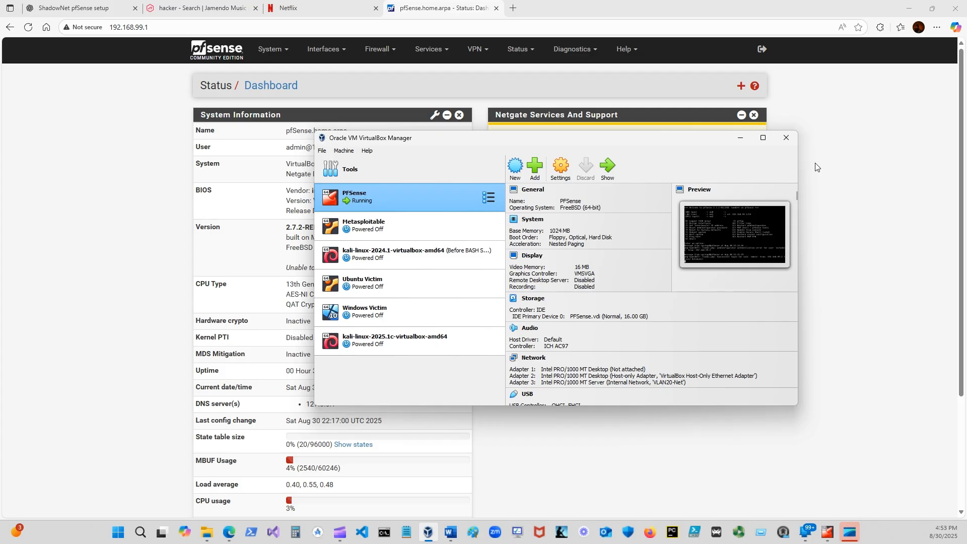
drag(571, 146, 536, 235)
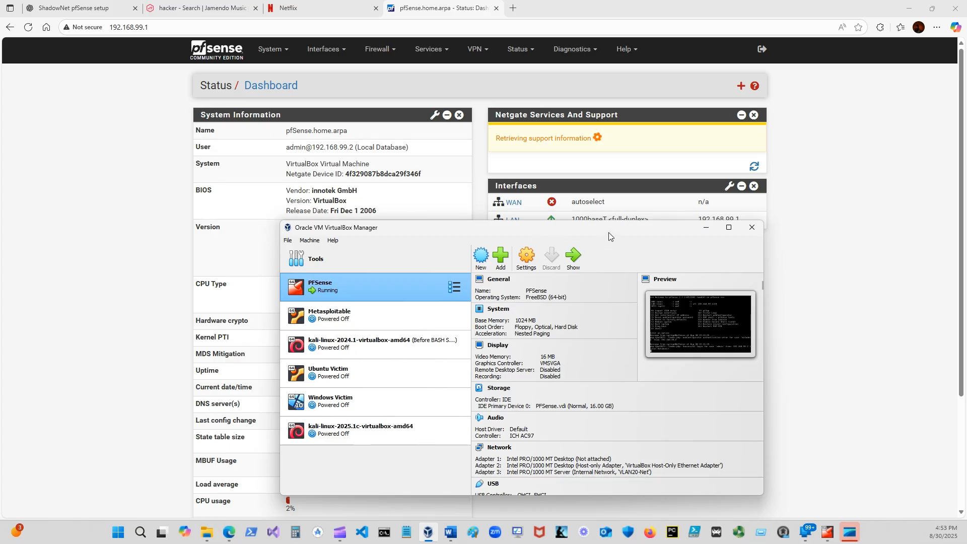
drag(609, 233, 625, 170)
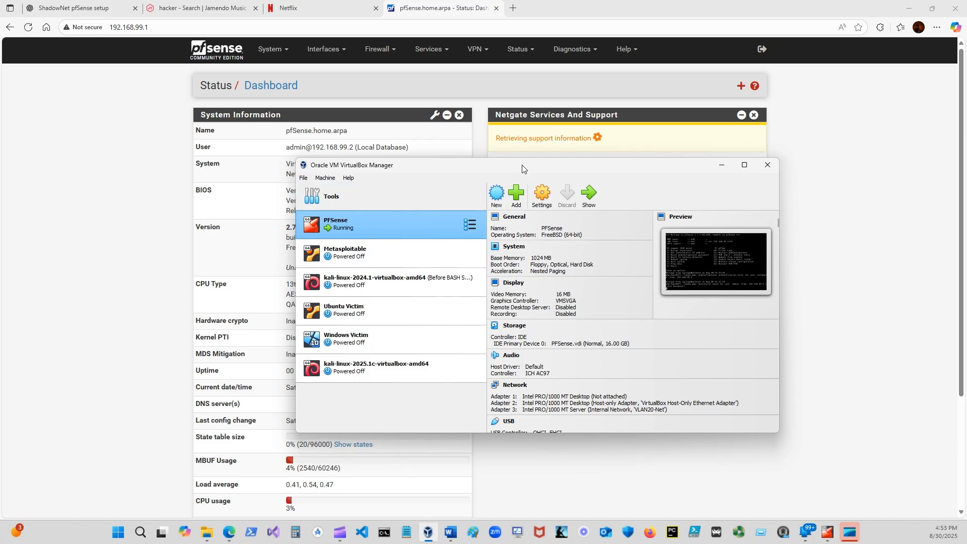
drag(523, 168, 641, 130)
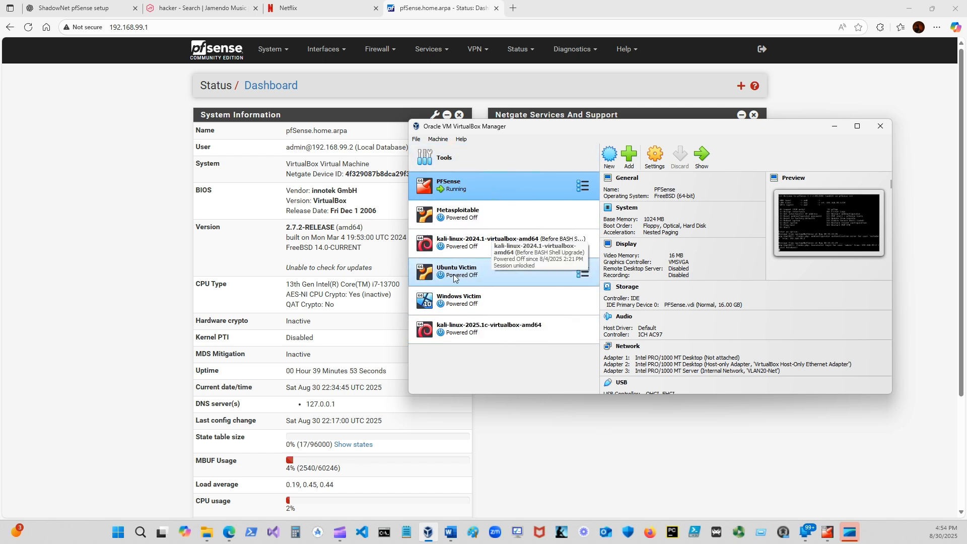
Step: Go back to the ChatGPT instructions, switch to the ShadowNet Phase 1 Word document and review Part C's LAN and OPT1 address assignments
click(76, 8)
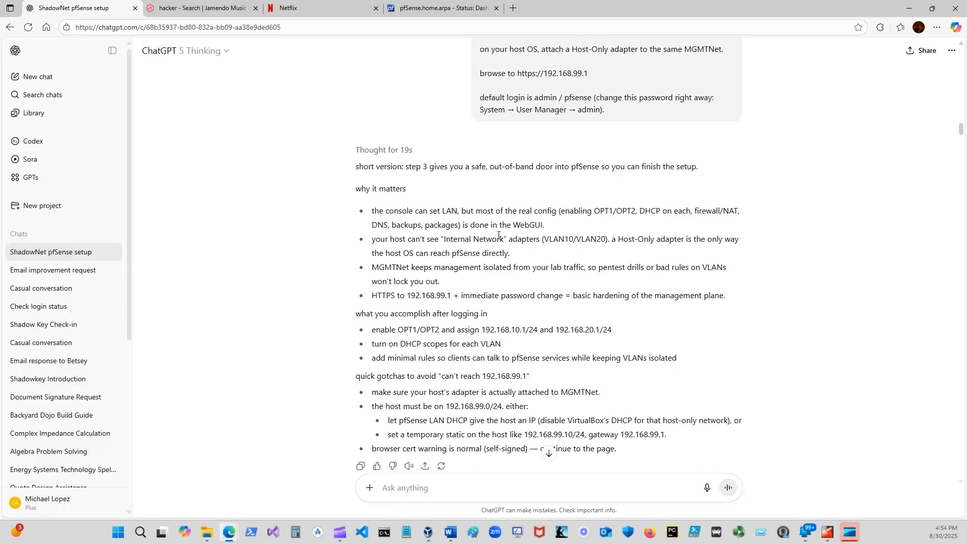
click(450, 532)
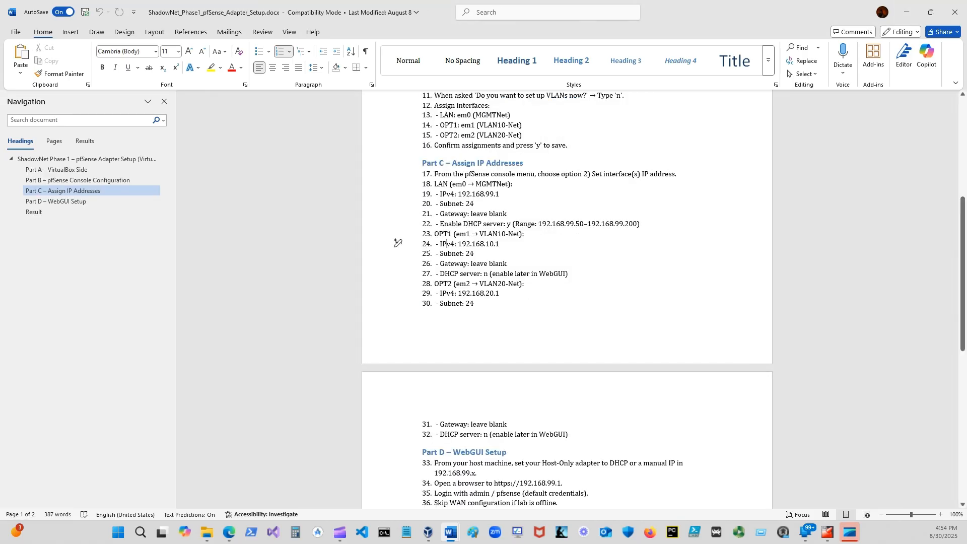
click(474, 174)
click(458, 163)
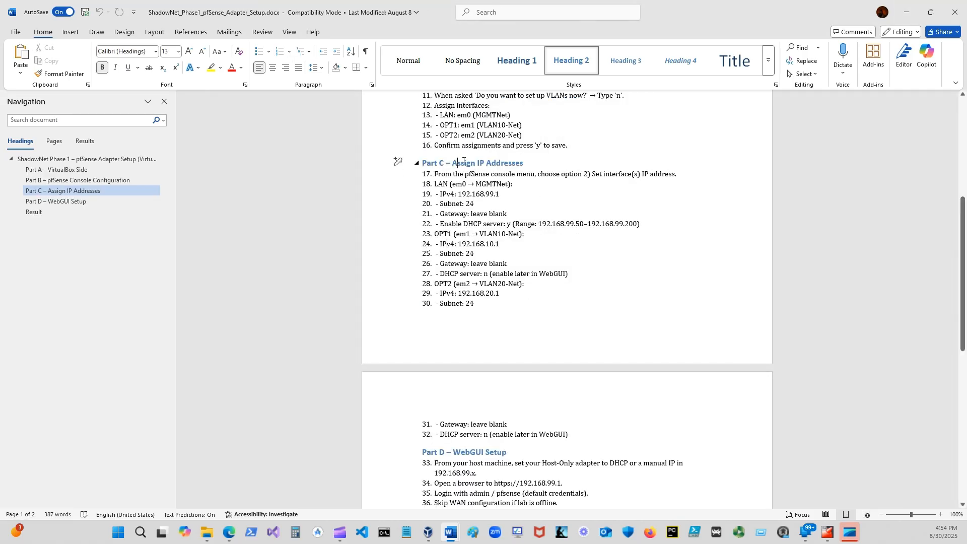
click(445, 234)
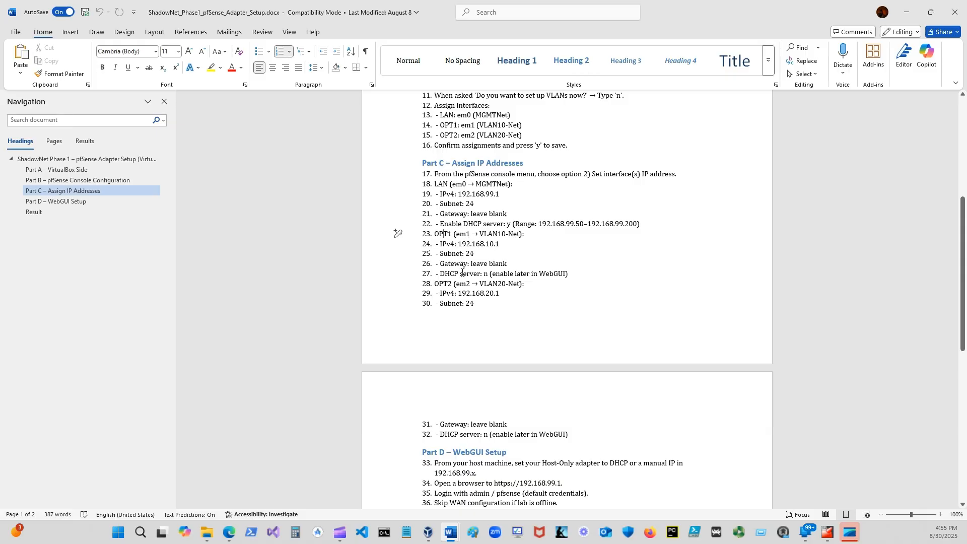
click(463, 184)
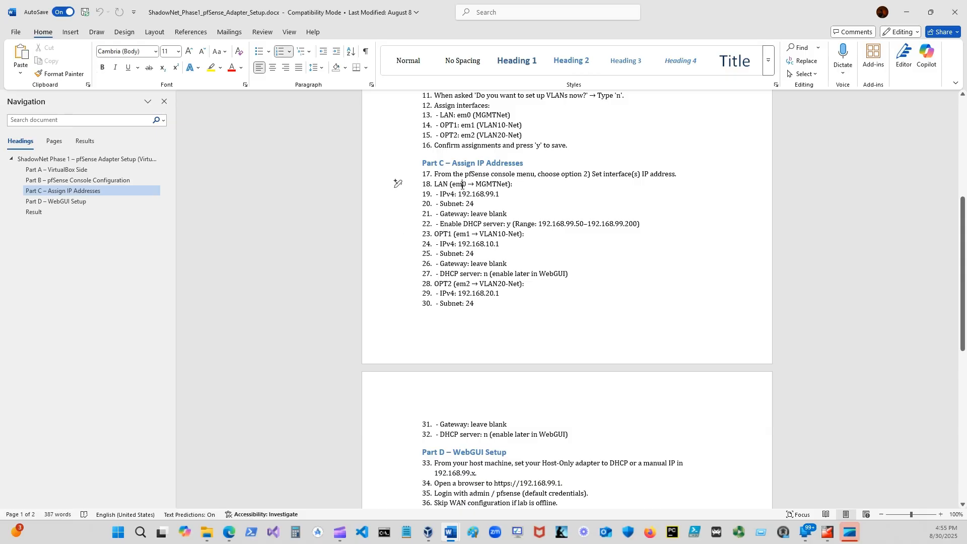
click(461, 234)
Step: Highlight the Part B console configuration section and the Part A VirtualBox Side section while reviewing the setup document
scroll(468, 229, up, 2)
drag(569, 218, 453, 137)
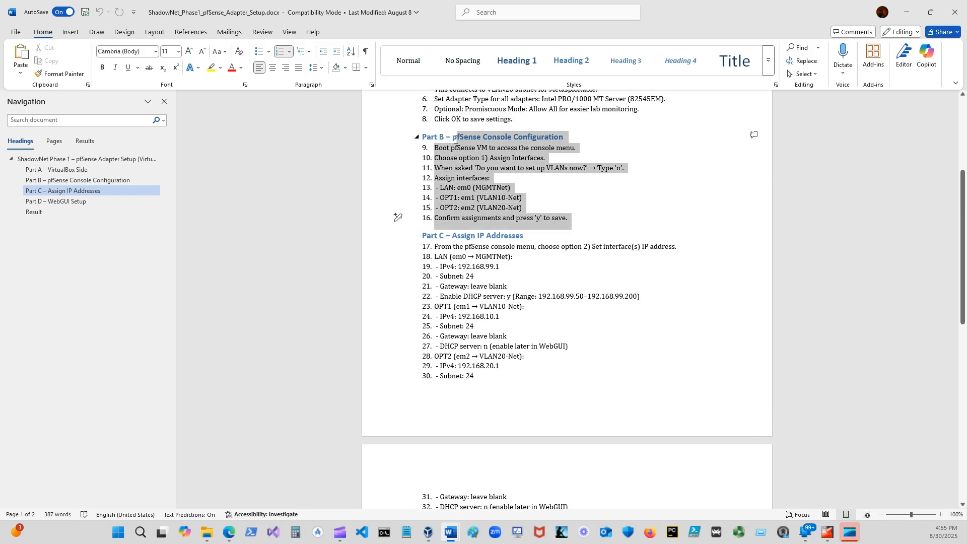
click(452, 188)
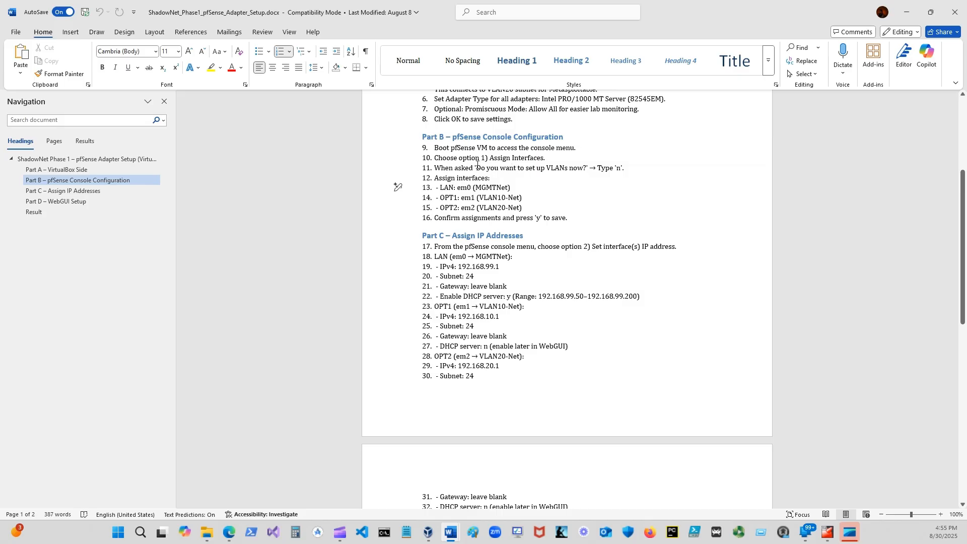
scroll(497, 194, up, 3)
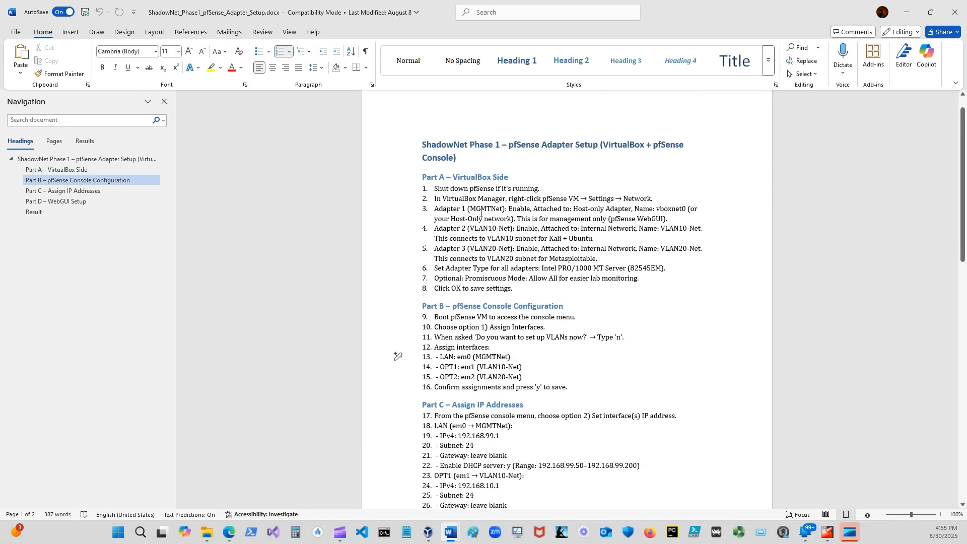
drag(577, 336, 423, 258)
click(488, 180)
drag(548, 242, 416, 129)
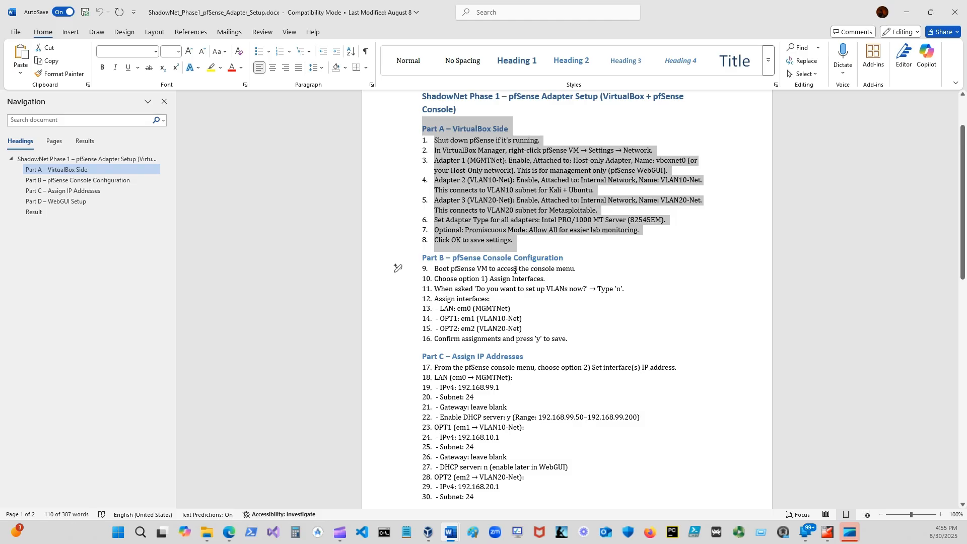
Step: Highlight Part B's steps 9 to 16 and reread the VLAN prompt and LAN interface assignment lines
click(549, 270)
scroll(549, 269, down, 2)
drag(573, 290, 434, 221)
click(476, 241)
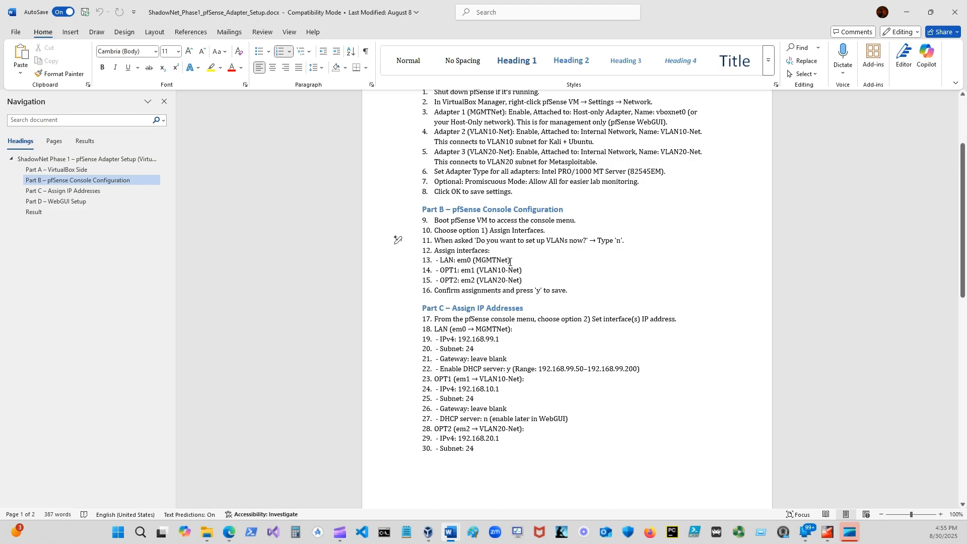
click(515, 261)
Step: Open a Windows command prompt, run ipconfig and check the host's Ethernet 4 and Wi-Fi adapter addresses
key(super+r)
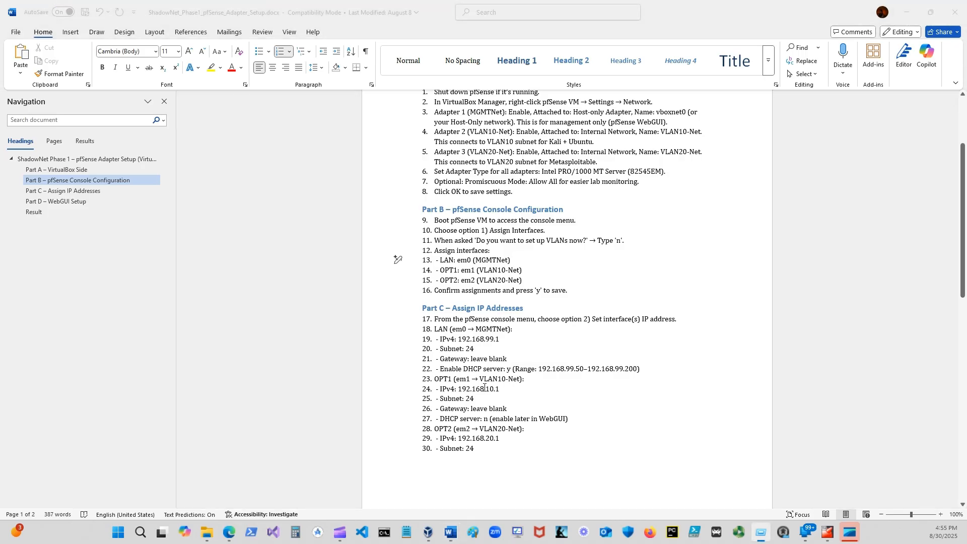
key(Return)
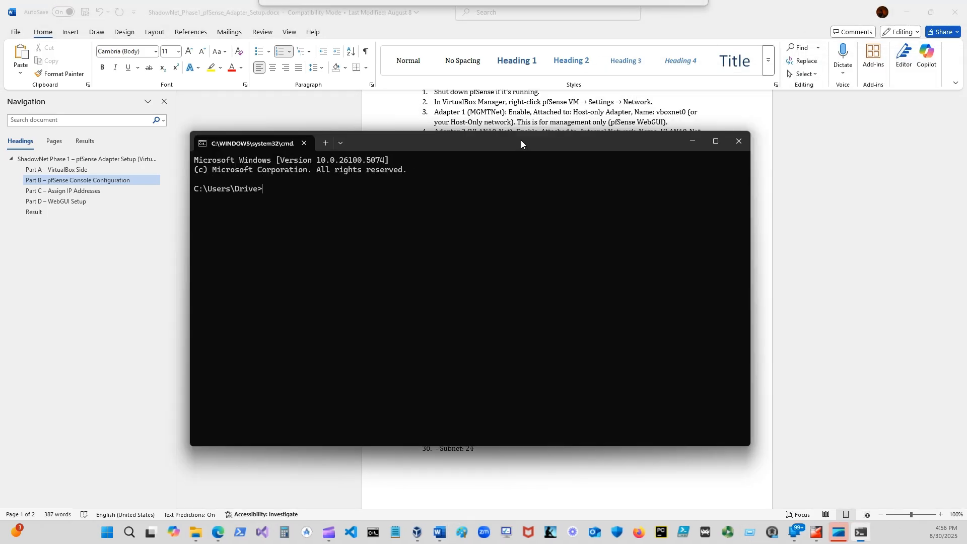
drag(521, 140, 606, 156)
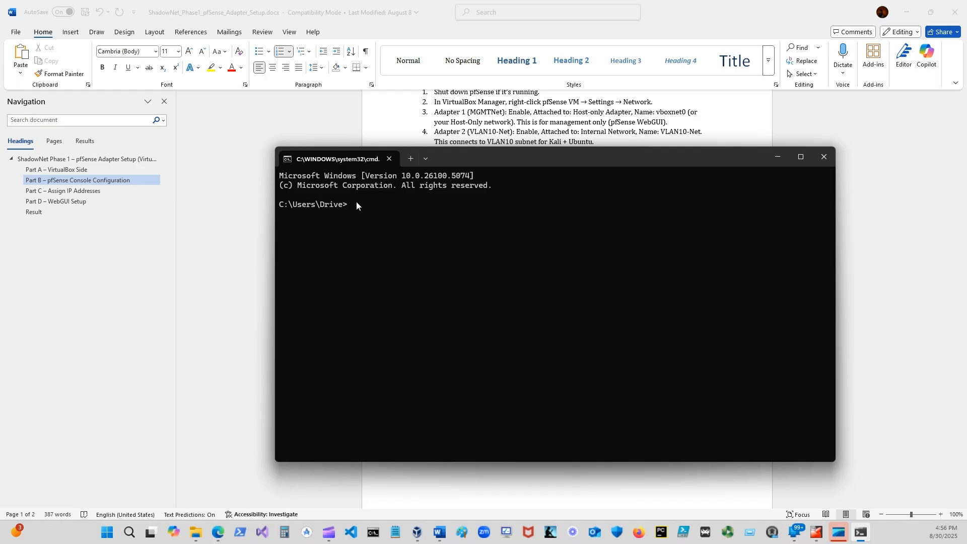
text(ipcoinfig)
key(Return)
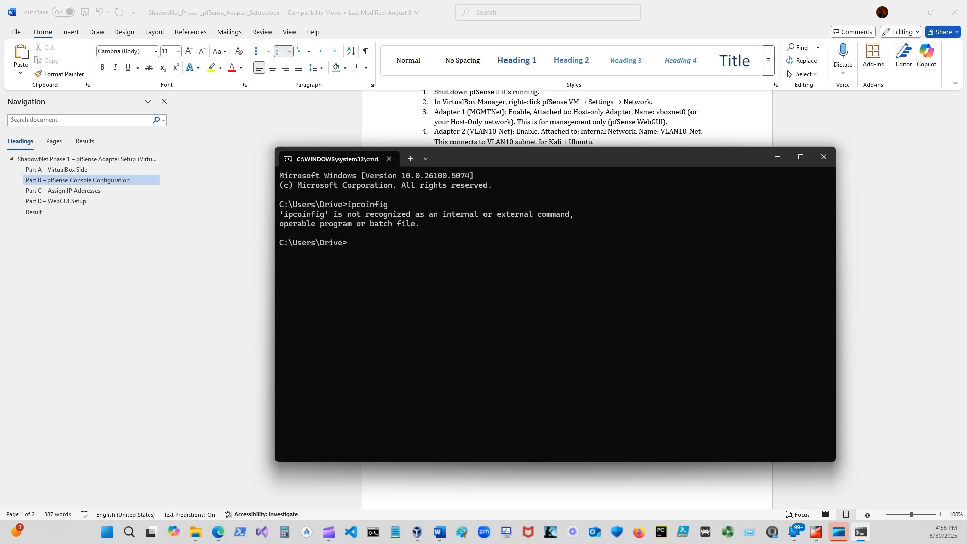
text(ipconfig)
key(Return)
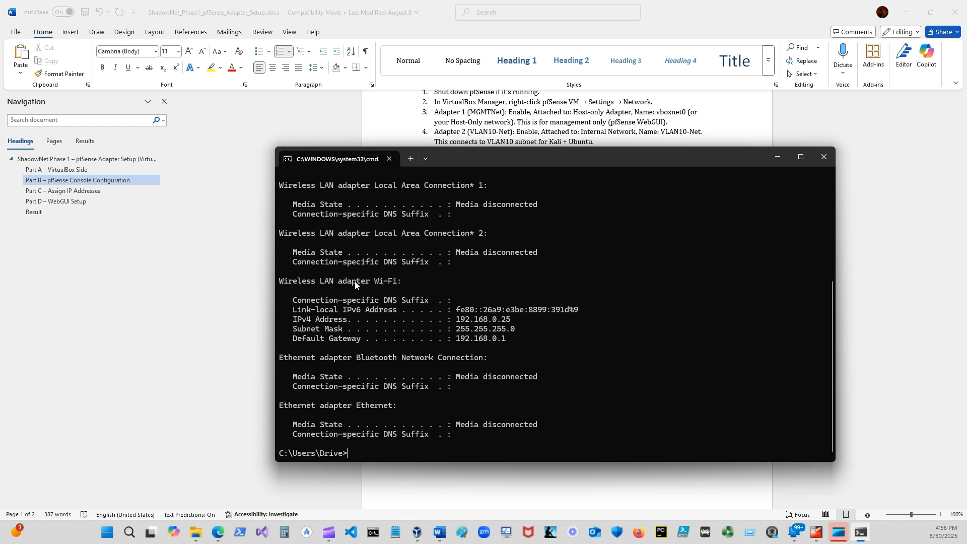
scroll(355, 282, up, 4)
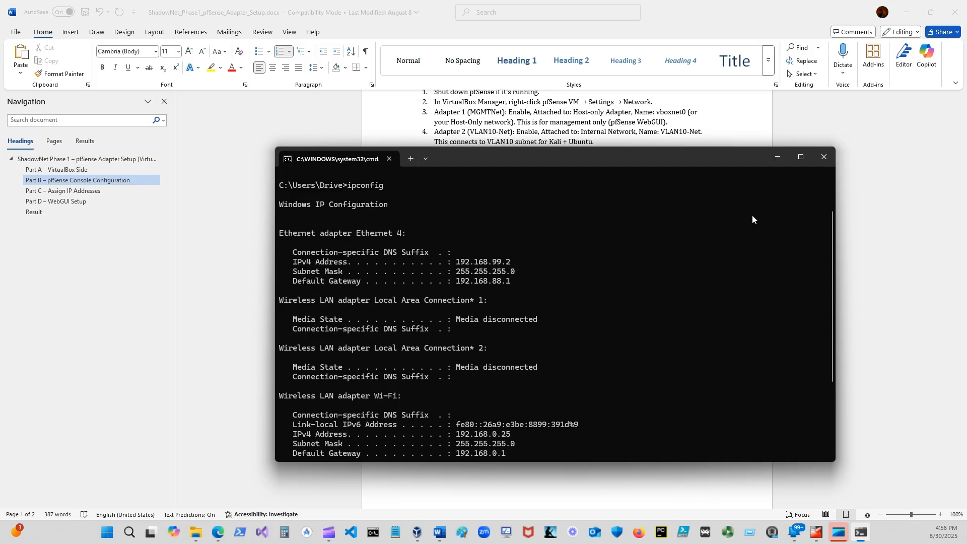
drag(735, 161, 883, 174)
click(947, 166)
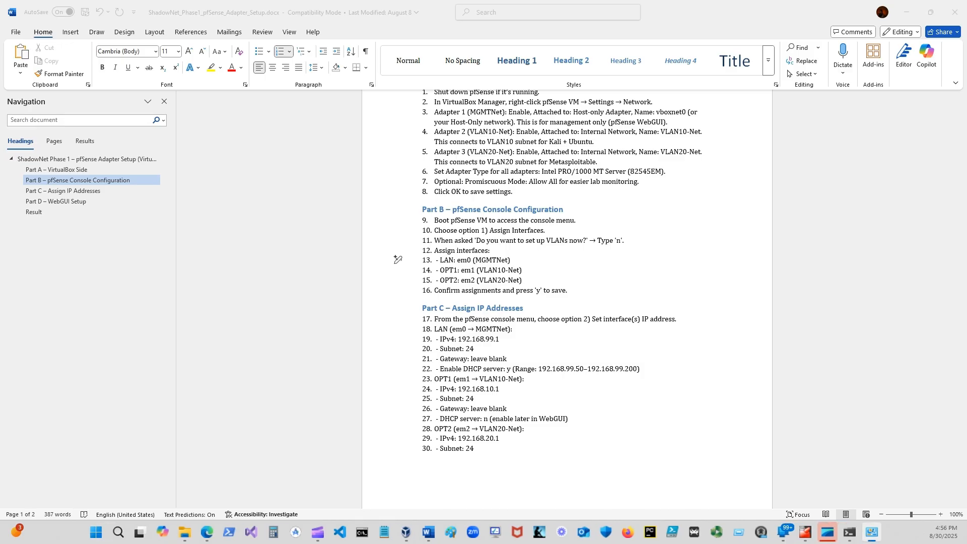
Step: Browse Control Panel's Network and Internet category and look over the Network and Sharing Center
drag(420, 42, 555, 128)
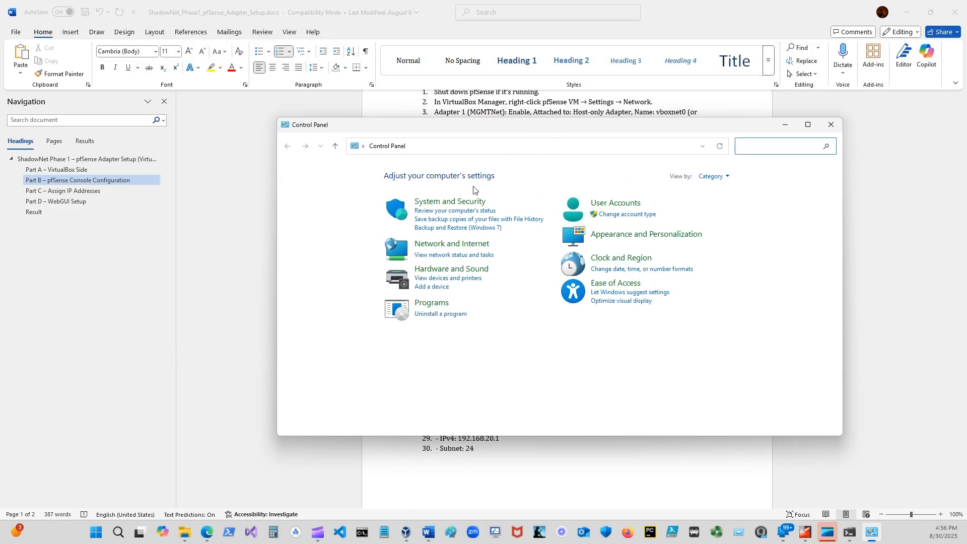
click(446, 246)
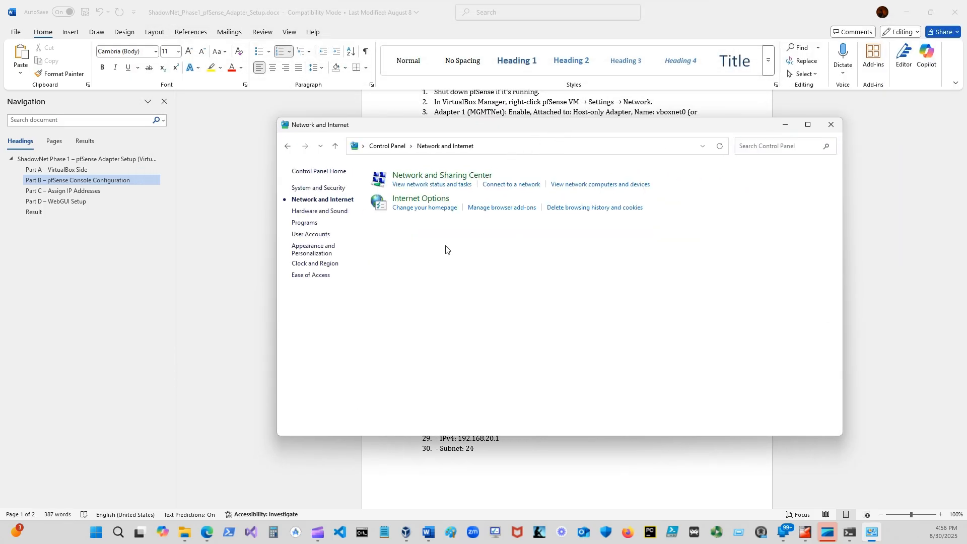
click(453, 176)
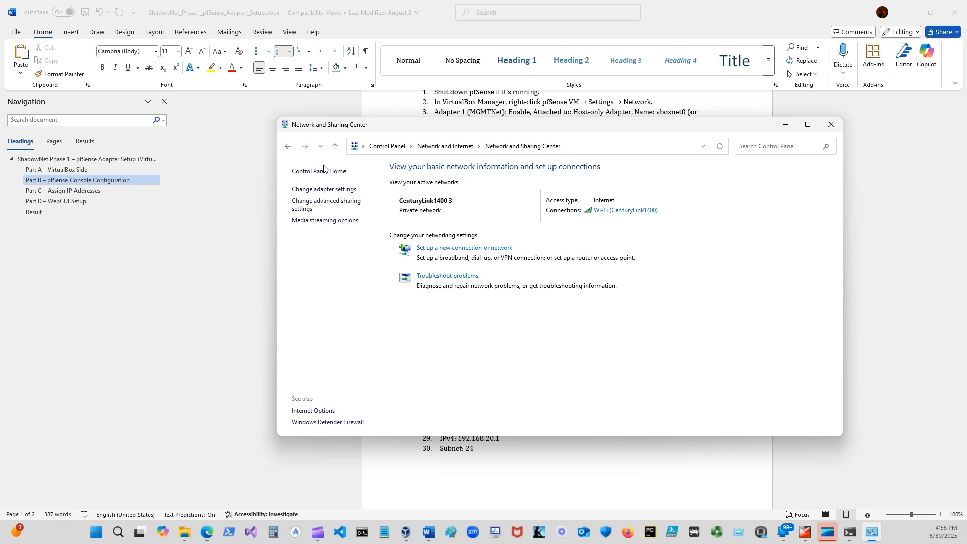
click(288, 146)
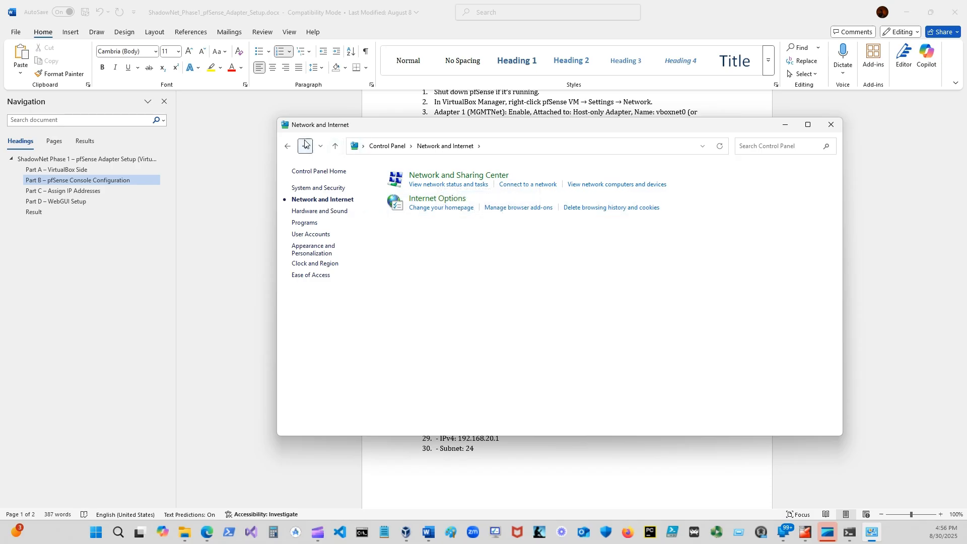
click(395, 147)
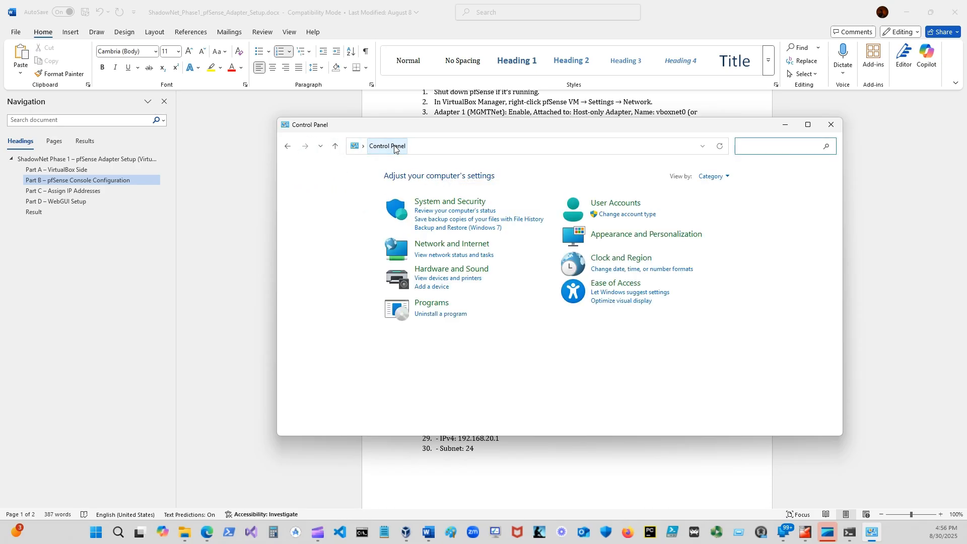
click(440, 246)
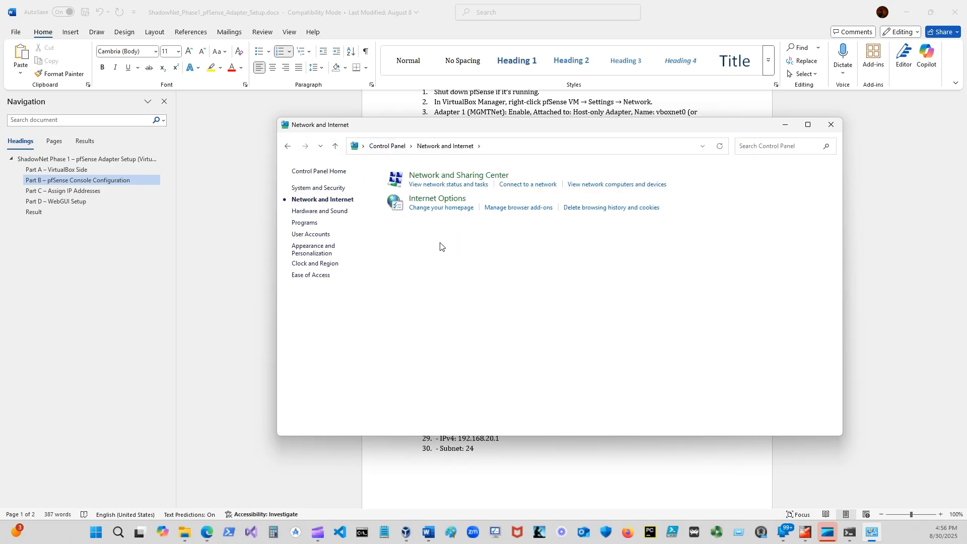
click(462, 179)
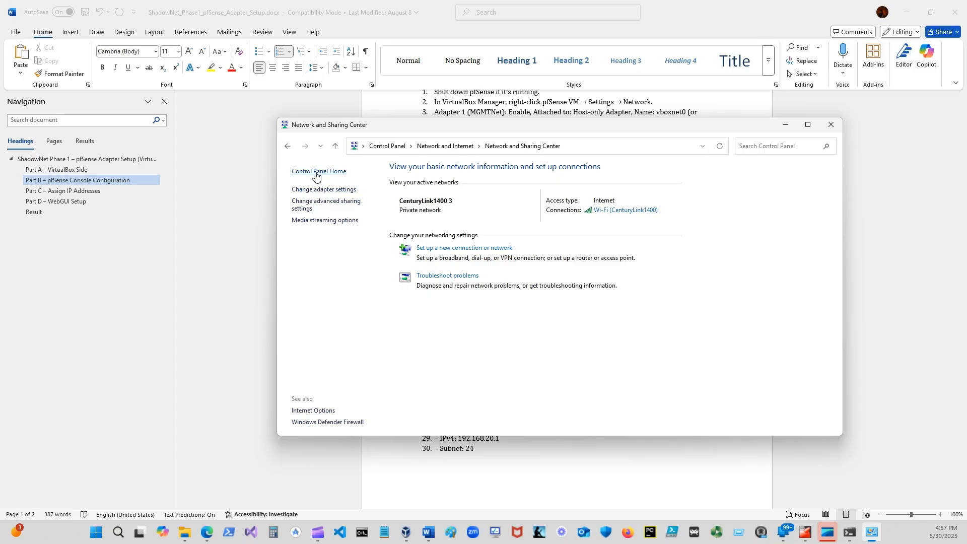
click(288, 147)
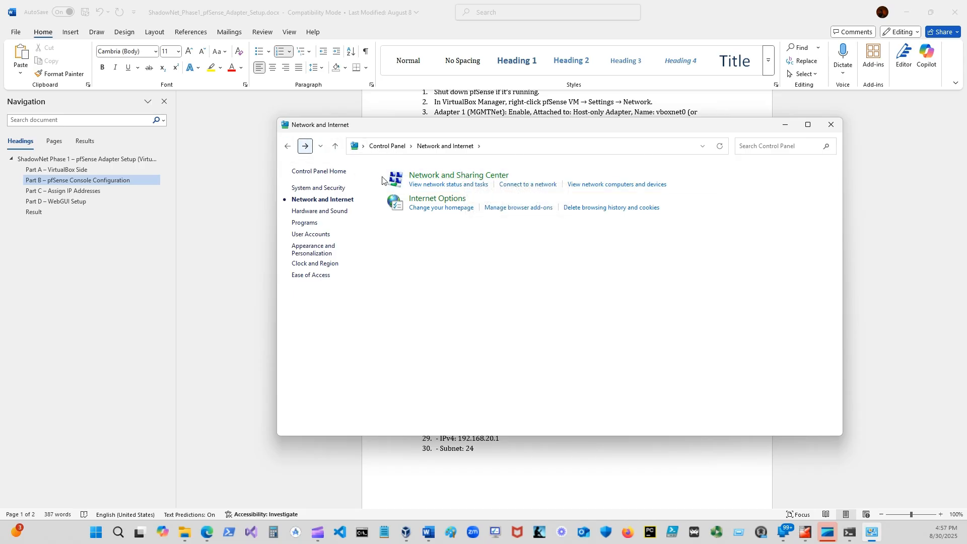
Step: Open and dismiss Internet Options, and look through the network's computers and devices
click(436, 200)
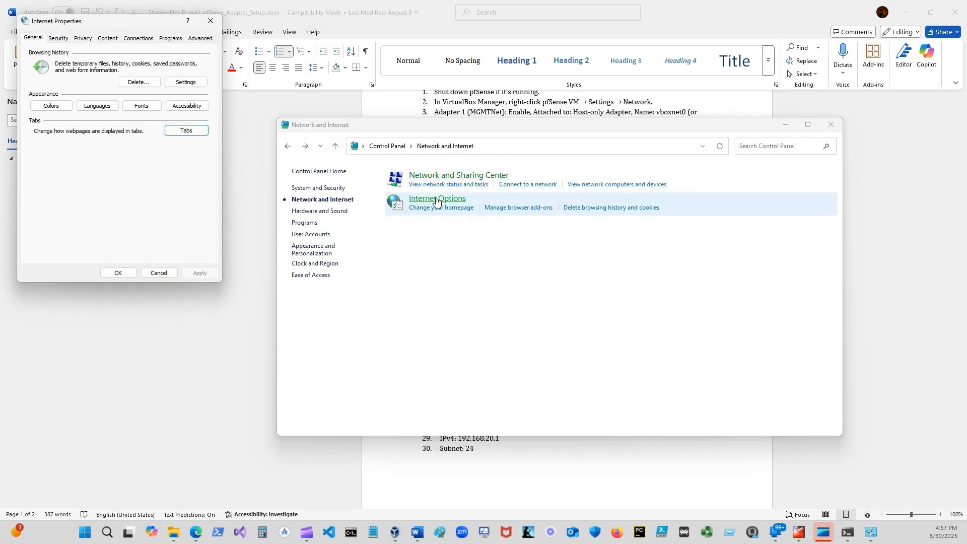
click(210, 22)
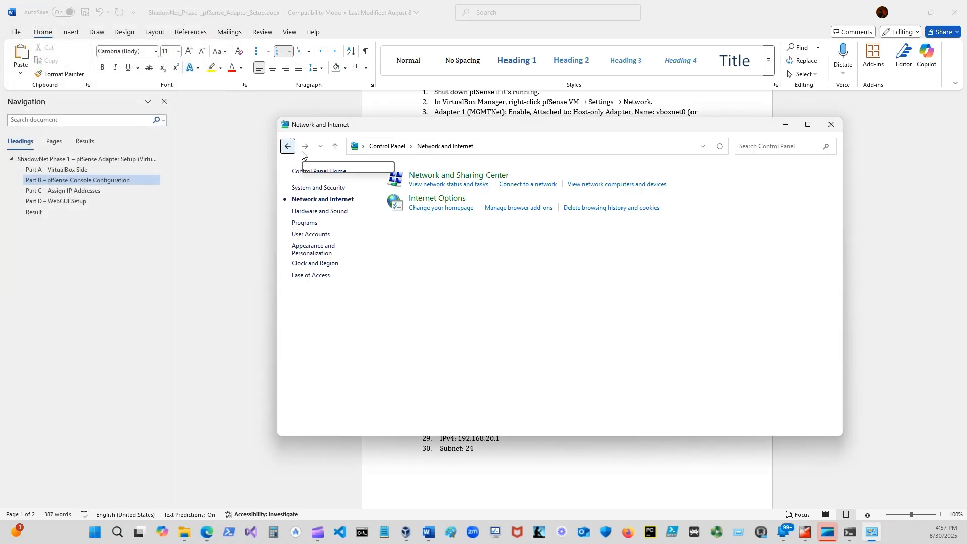
click(287, 146)
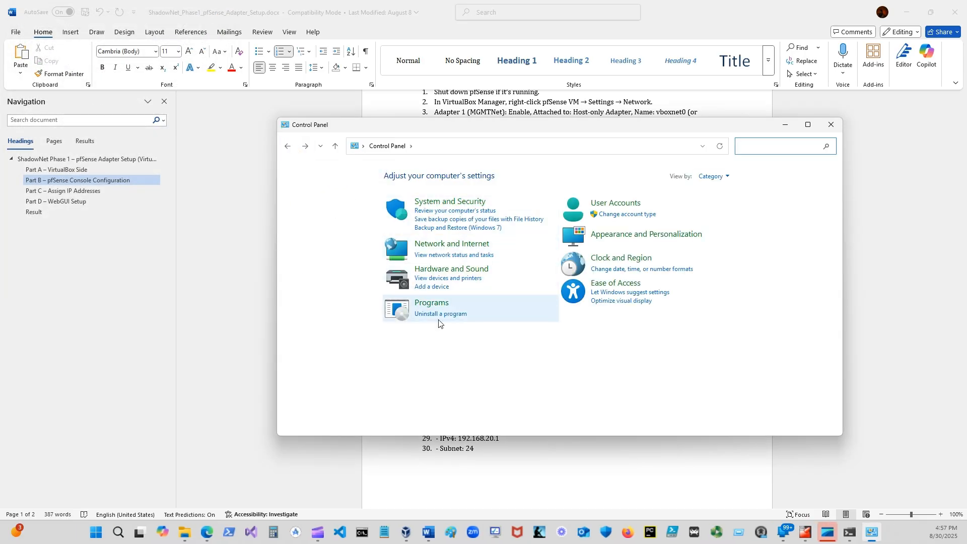
click(438, 246)
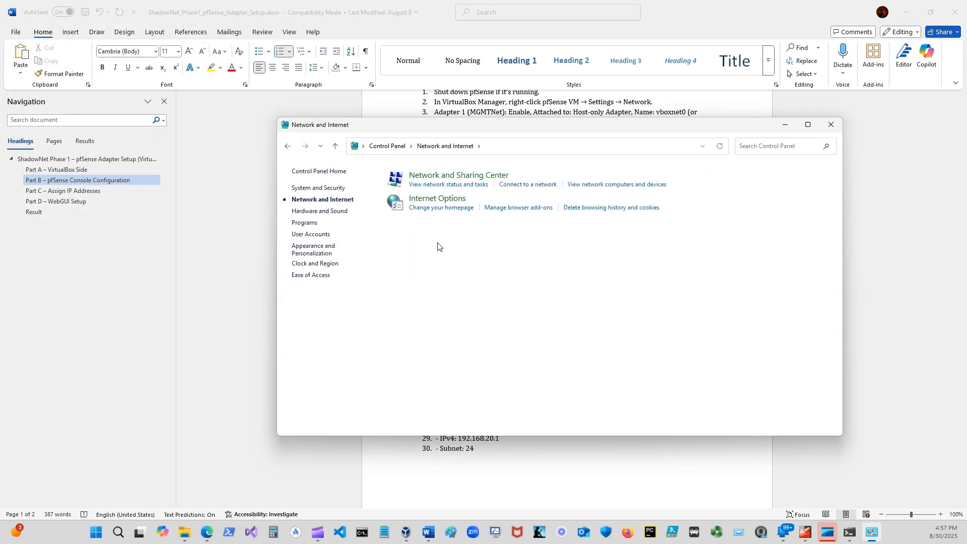
click(600, 185)
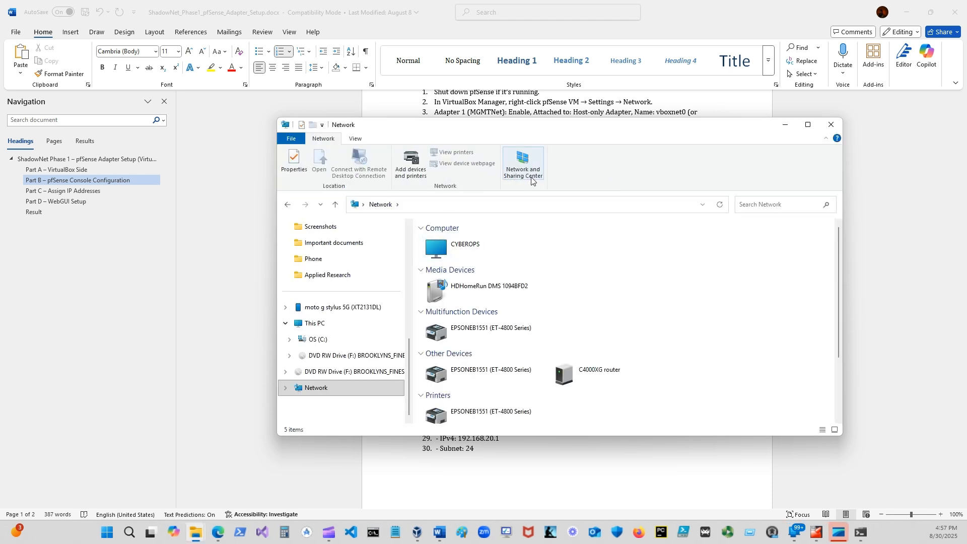
scroll(473, 286, down, 3)
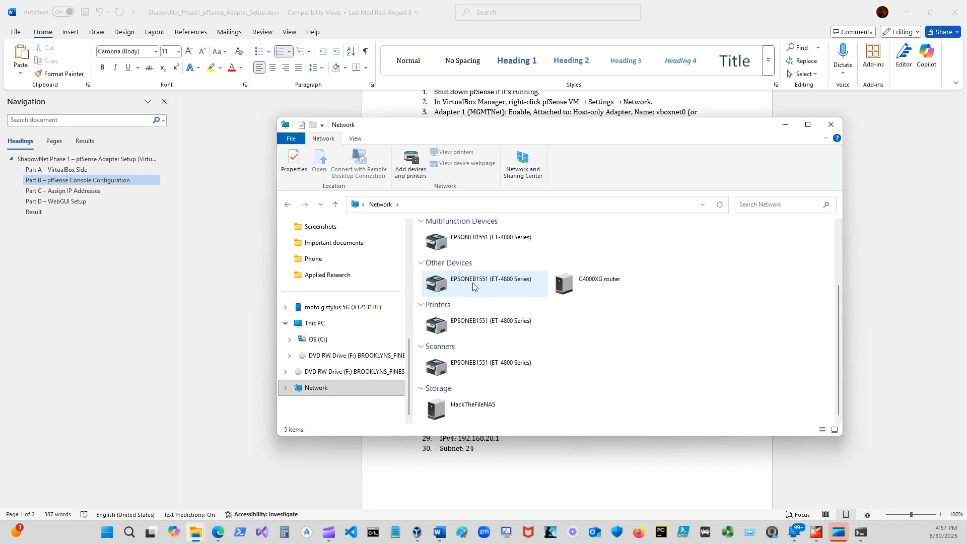
Step: Go through the Network and Sharing Center to Advanced network settings and expand the Ethernet 4 adapter's details
click(523, 164)
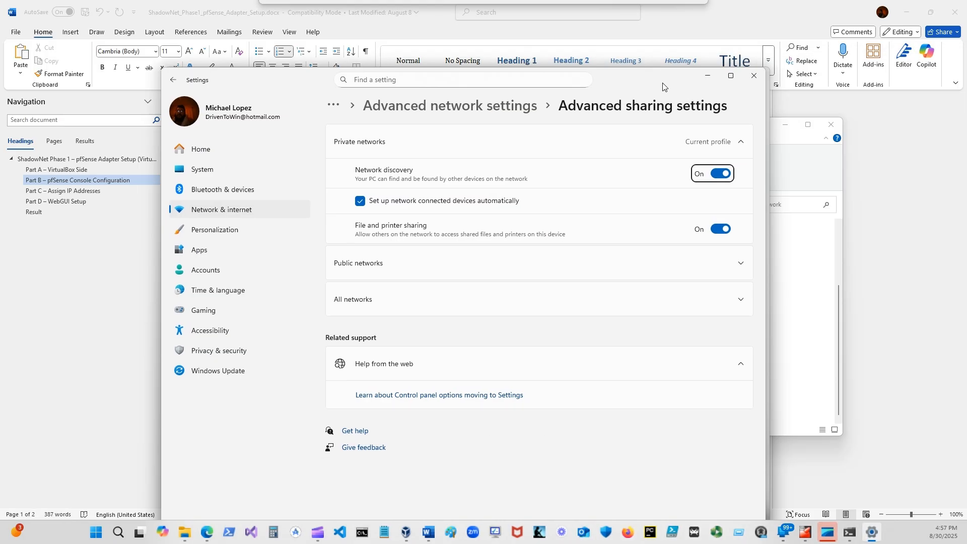
drag(585, 83, 626, 59)
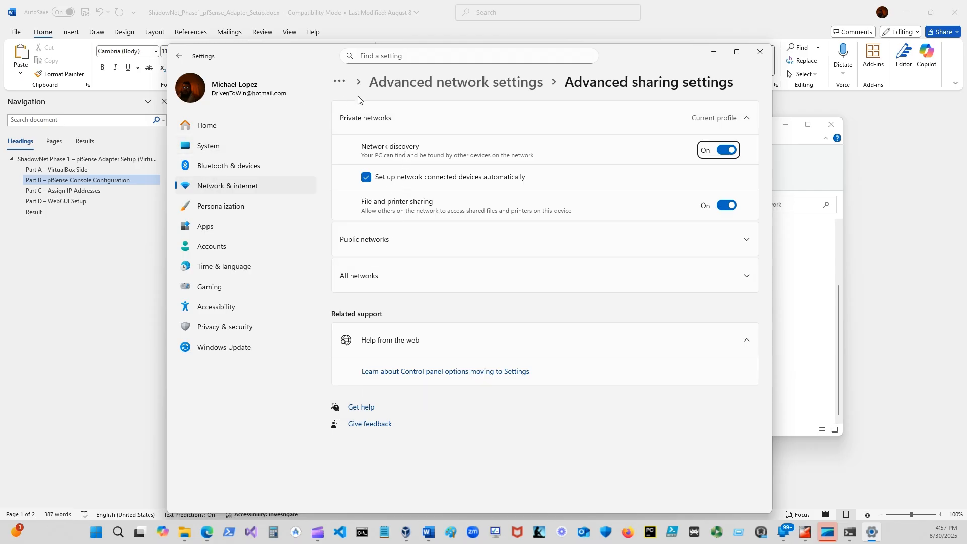
click(494, 82)
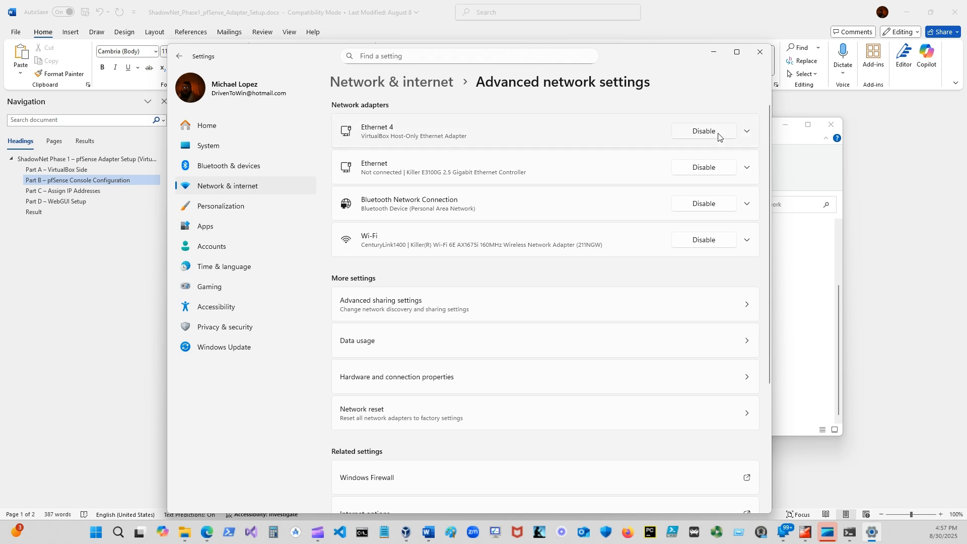
click(748, 132)
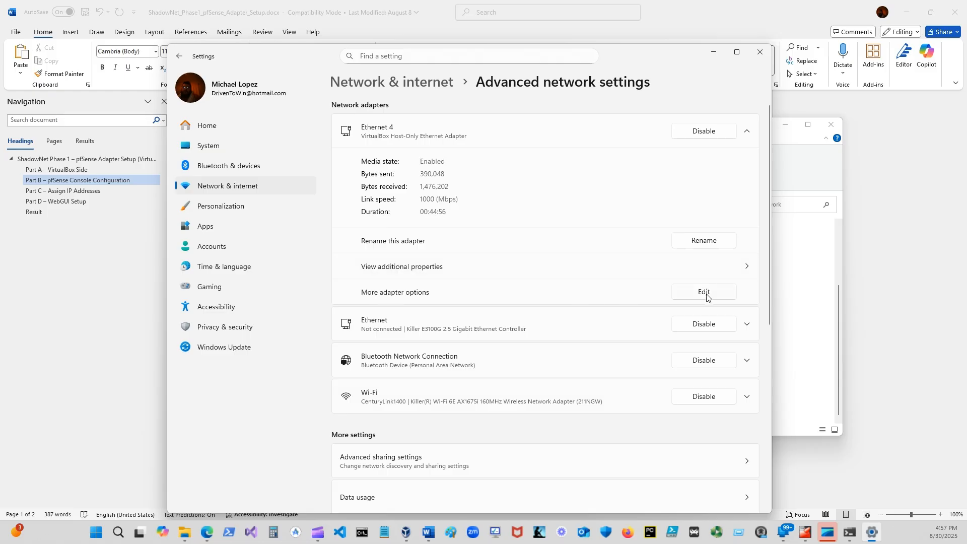
scroll(416, 326, down, 3)
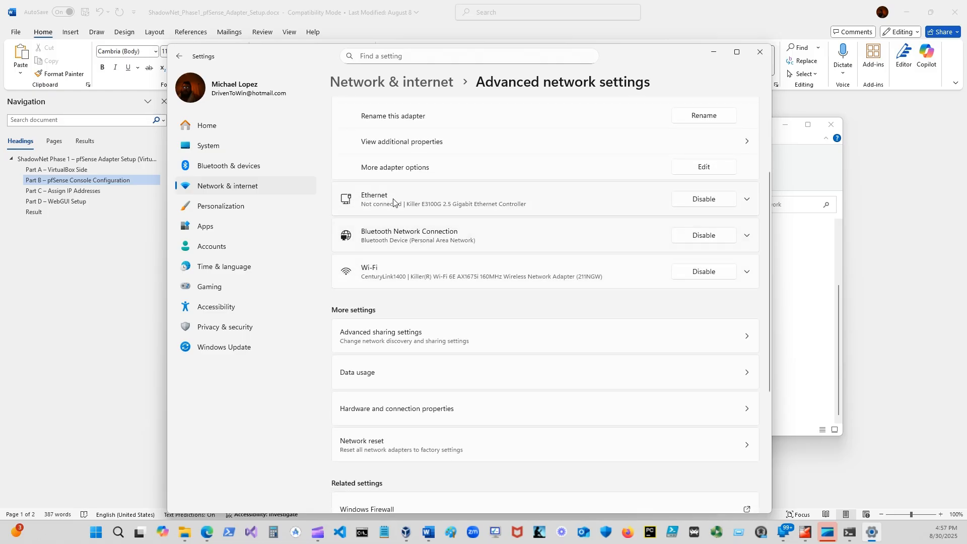
scroll(398, 287, up, 3)
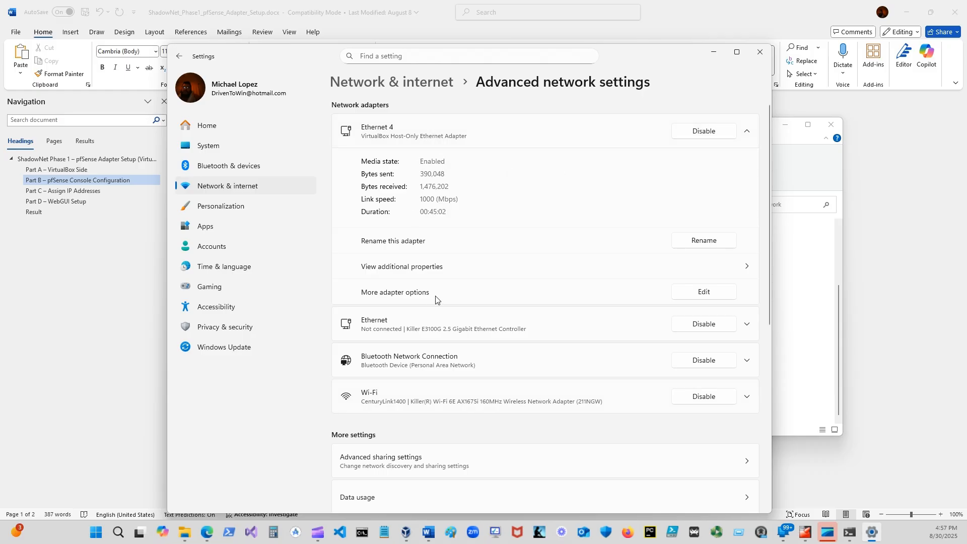
Step: Expand and collapse the Killer E3100G Ethernet adapter's details and look over the remaining network adapters
scroll(436, 300, down, 2)
click(748, 263)
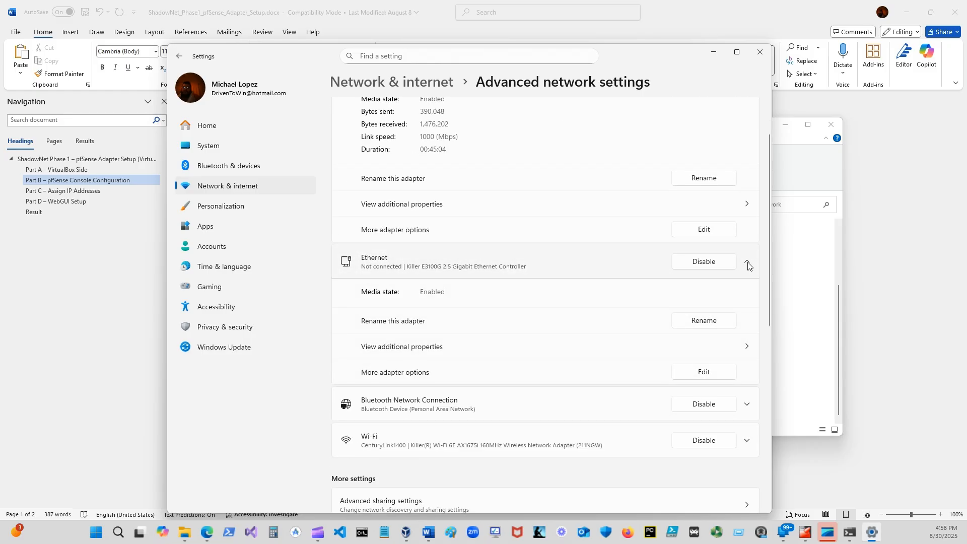
click(748, 264)
scroll(488, 296, down, 3)
scroll(484, 267, up, 3)
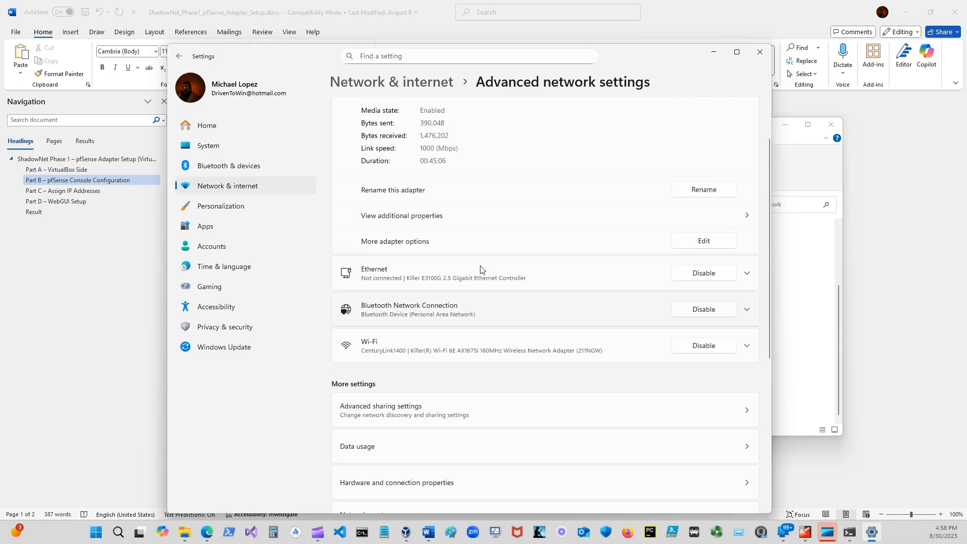
scroll(481, 269, up, 1)
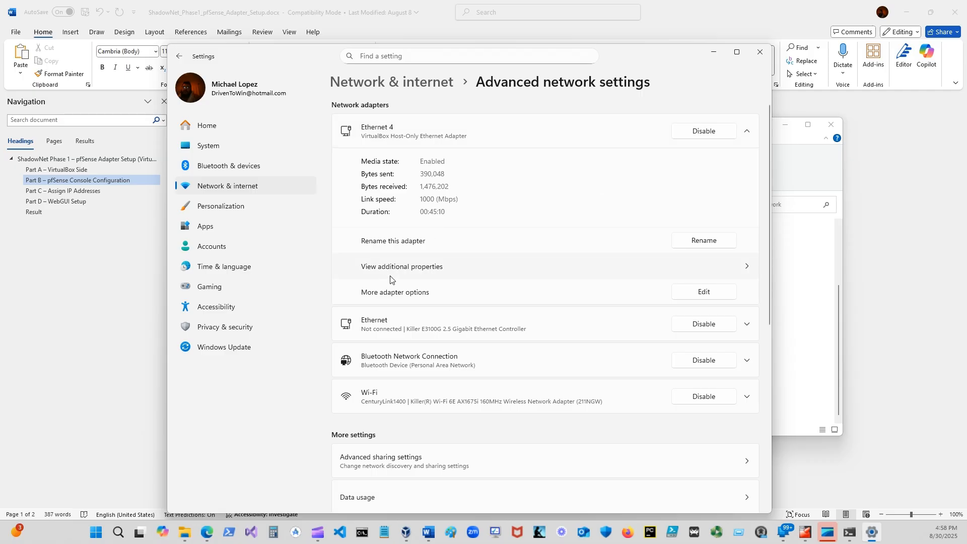
Step: Check Ethernet 4's adapter properties, dismiss them without changes, and close the Settings and Network windows
click(705, 292)
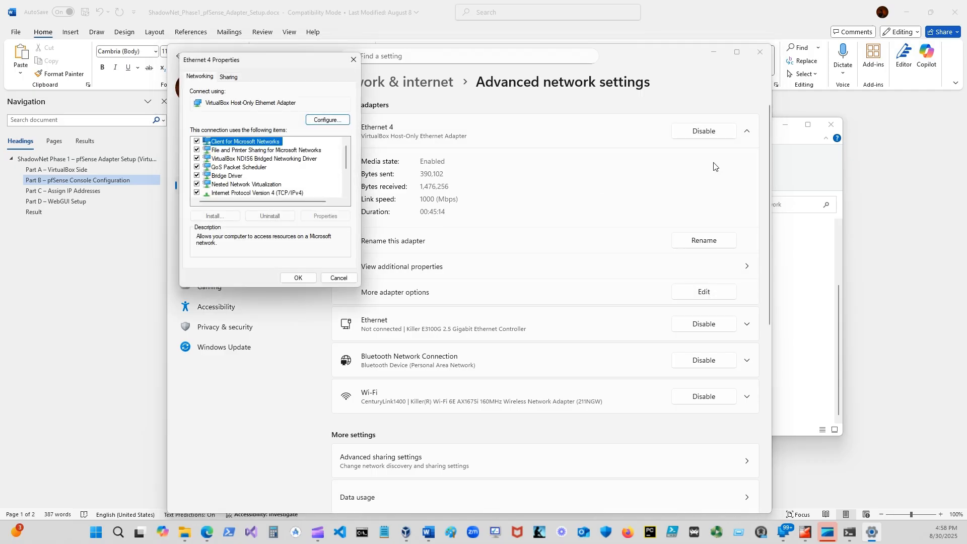
click(355, 60)
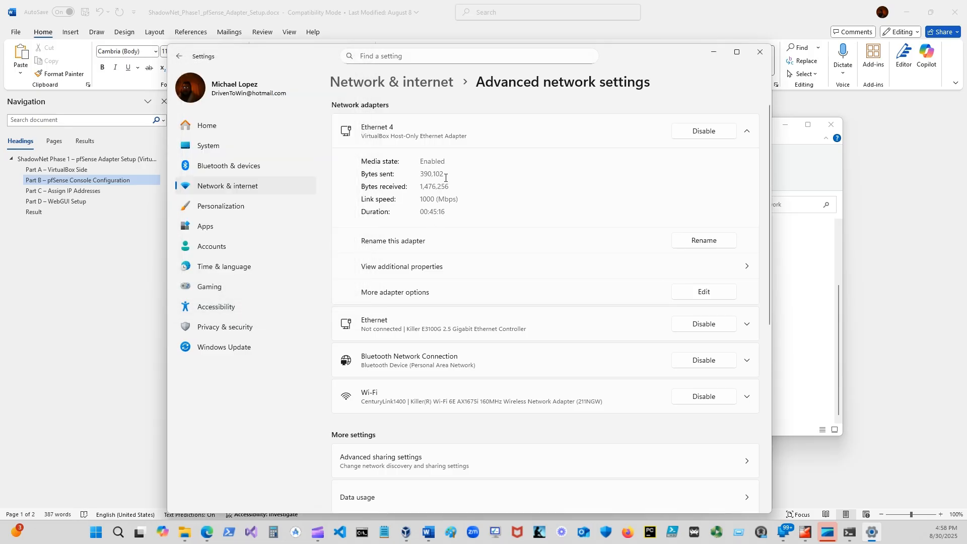
scroll(471, 383, down, 3)
scroll(501, 352, up, 2)
scroll(500, 352, up, 2)
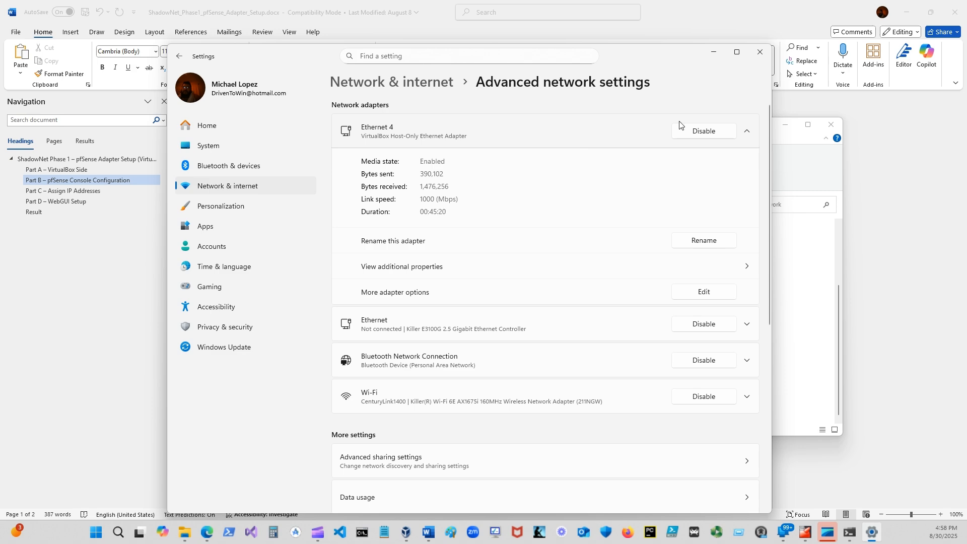
click(761, 52)
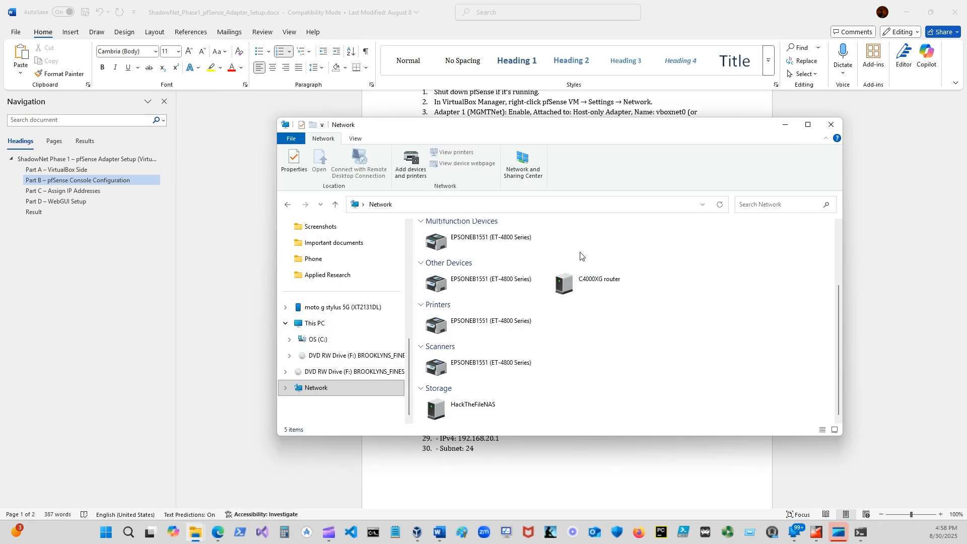
click(831, 124)
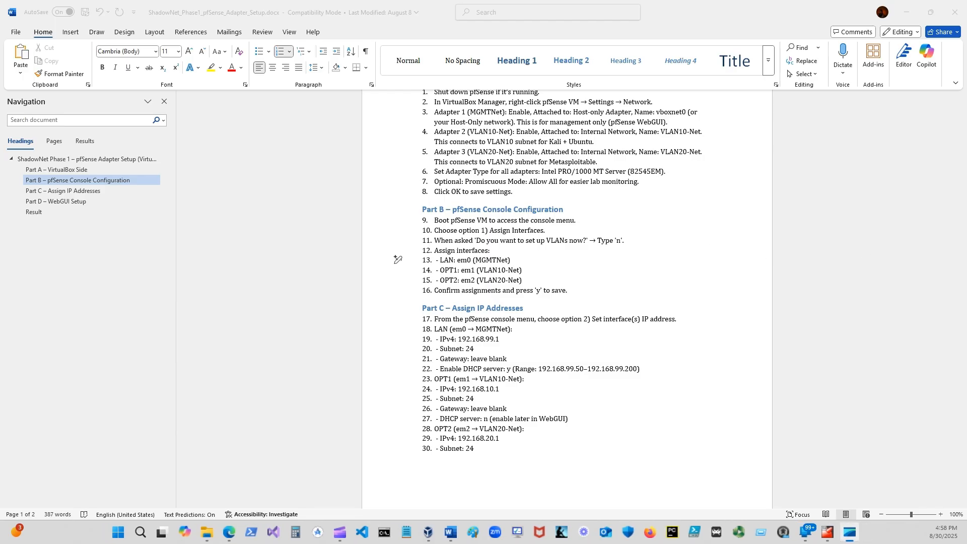
Step: Switch to VirtualBox, check the WAN, LAN and OPT1 assignments in the pfSense console and close its window while the VM keeps running
key(alt+Tab)
click(706, 155)
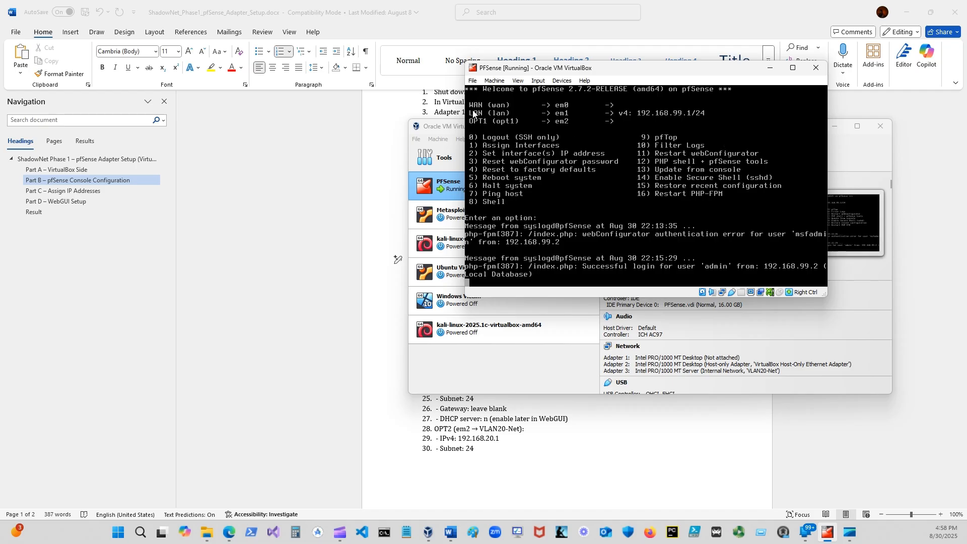
click(817, 67)
click(646, 211)
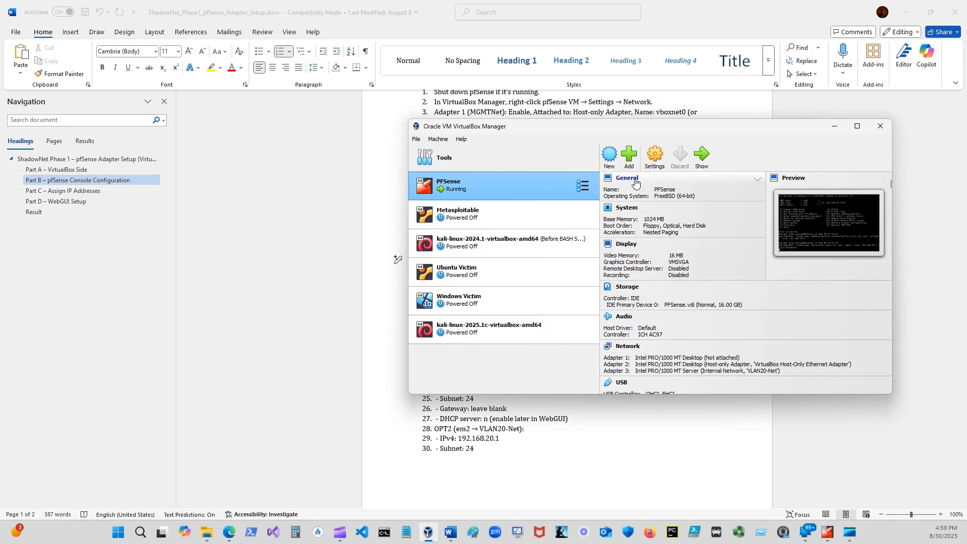
Step: Check Adapter 1 and Adapter 3 in the pfSense VM's network settings, and return to the Word setup document
click(661, 159)
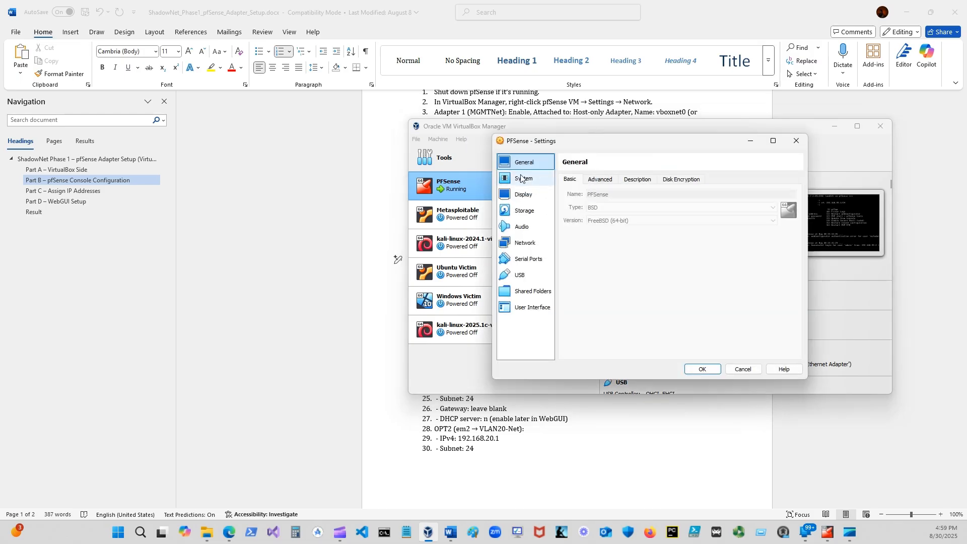
click(527, 244)
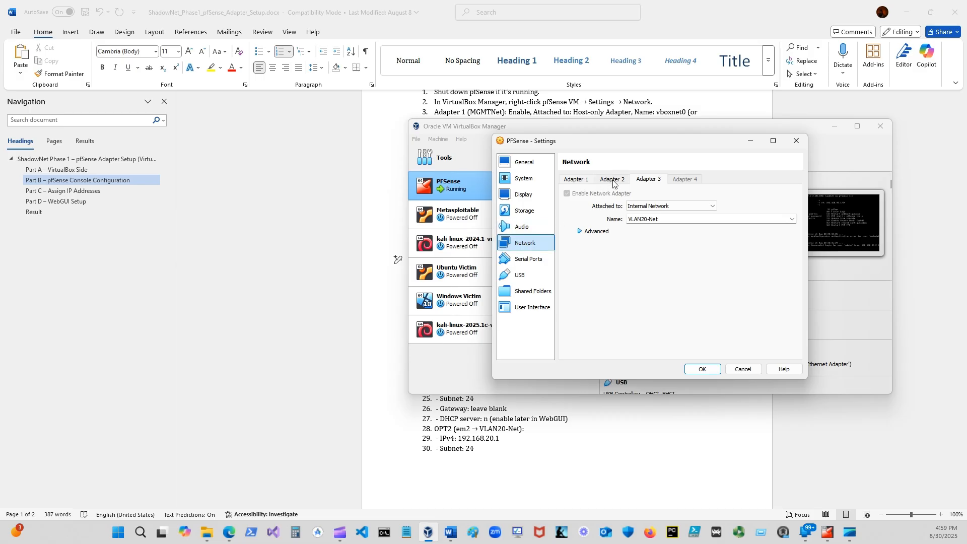
click(577, 183)
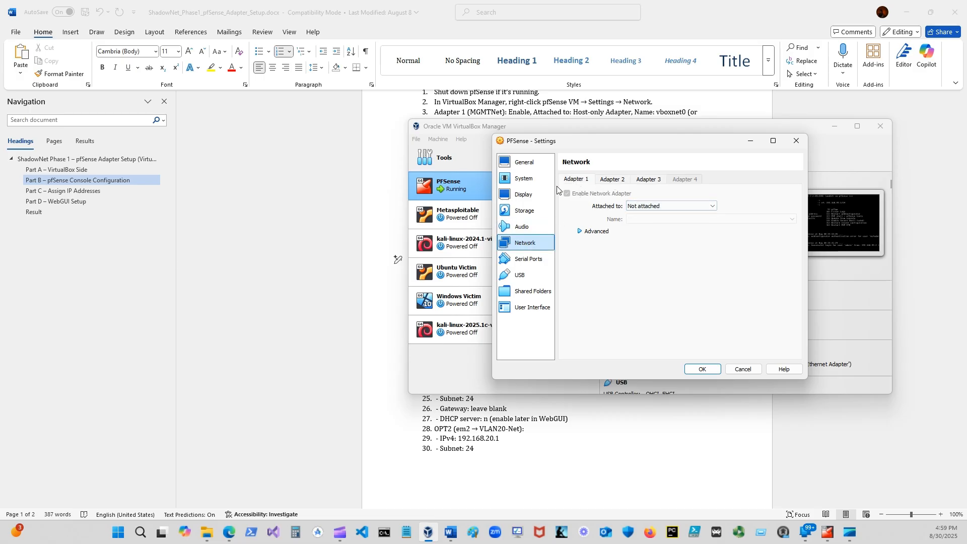
click(708, 371)
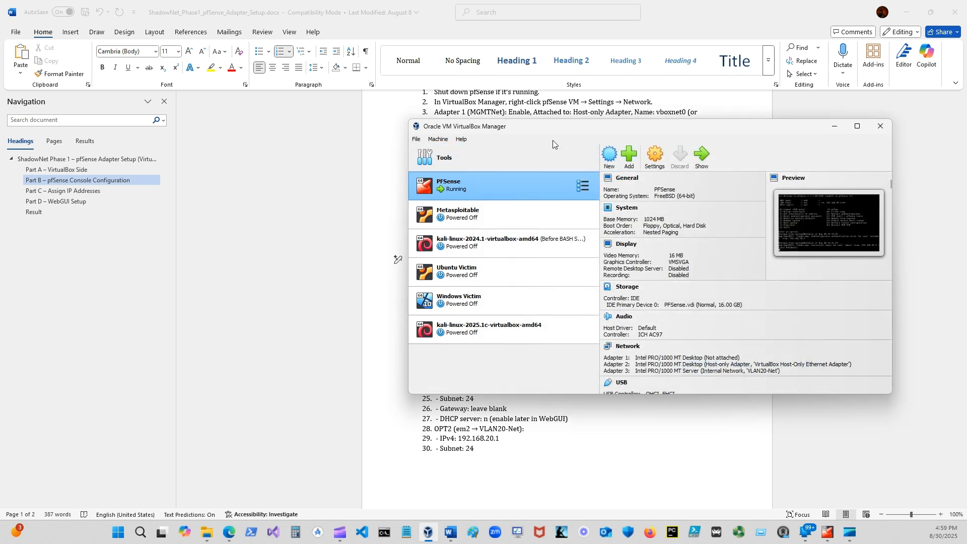
click(836, 127)
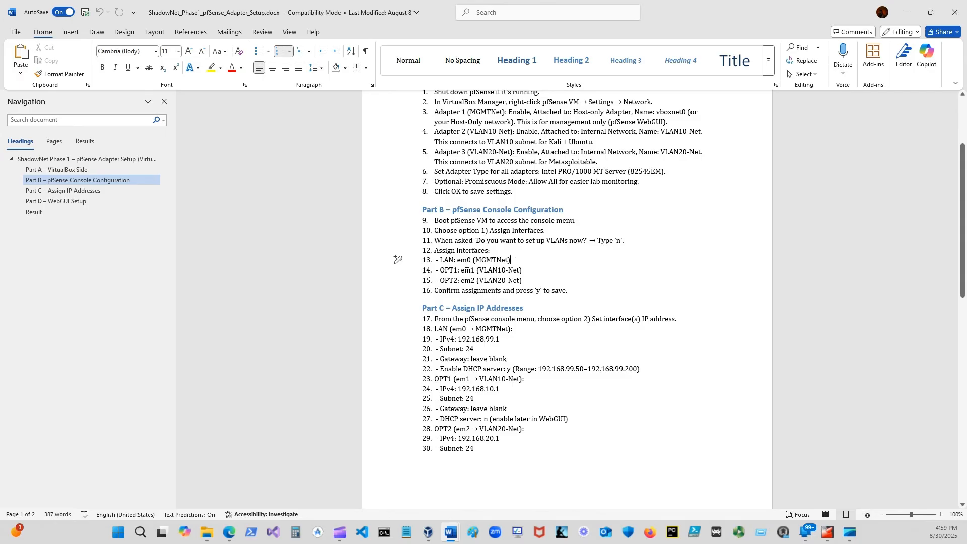
Step: Review Part B's console configuration and Part C's OPT1 and OPT2 interface entries for VLAN10-Net and VLAN20-Net in the setup document
click(461, 221)
scroll(471, 274, down, 6)
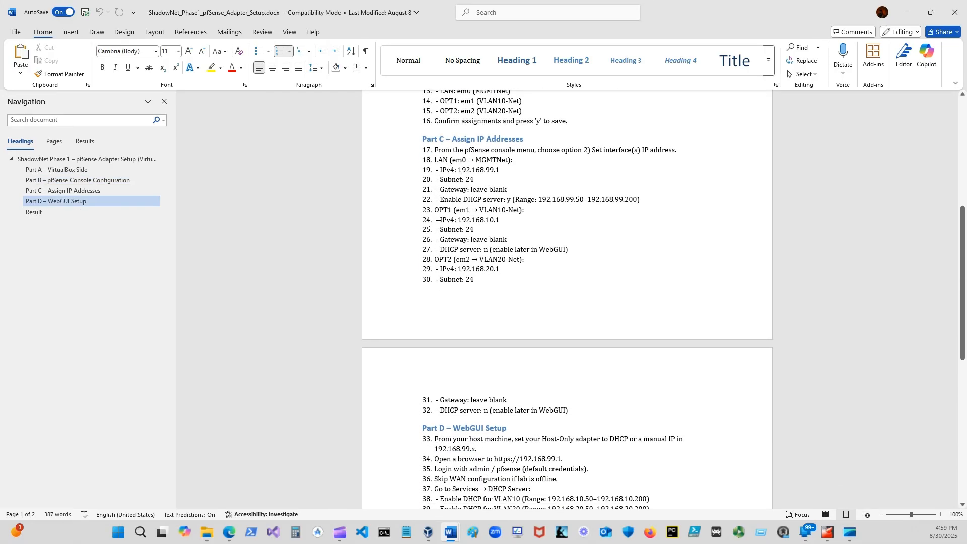
click(449, 211)
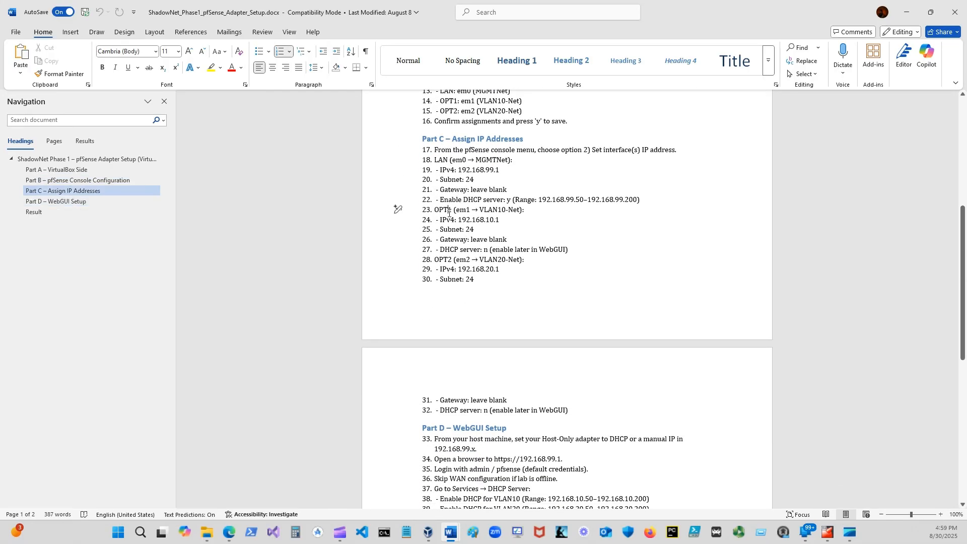
click(509, 212)
click(467, 259)
scroll(469, 272, down, 1)
scroll(479, 238, up, 1)
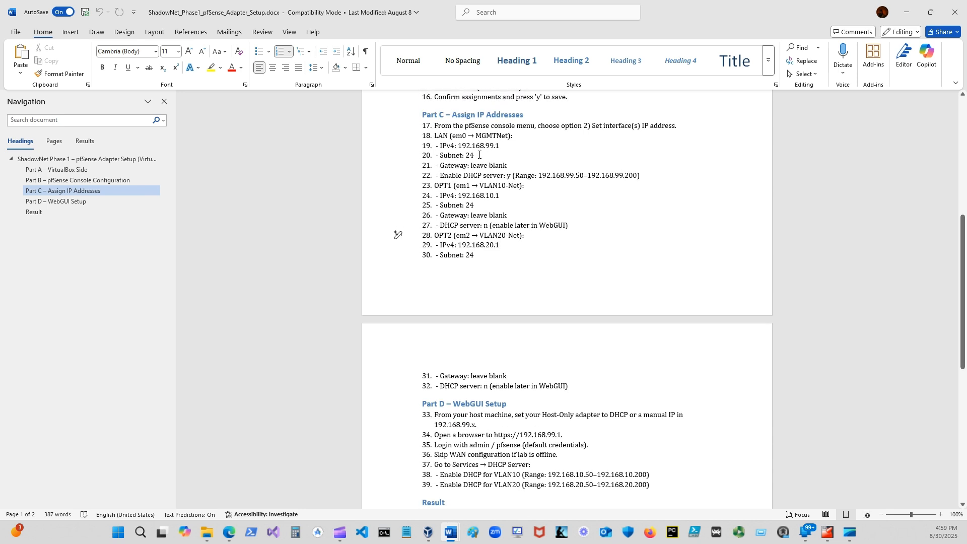
Step: Compare the OPT1 and OPT2 IPv4 addresses in Part C and look over the rest of the setup document
click(481, 194)
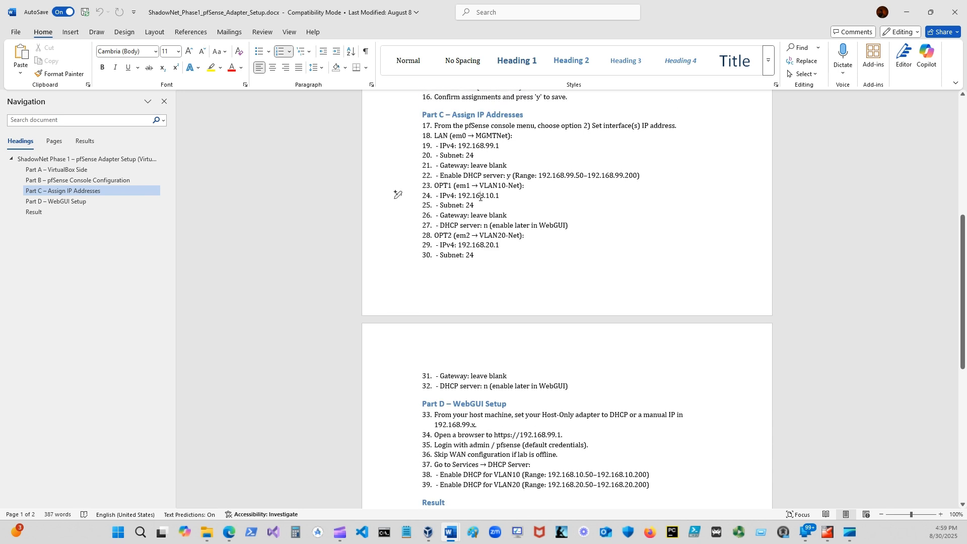
click(482, 245)
click(476, 196)
click(476, 245)
scroll(475, 243, up, 2)
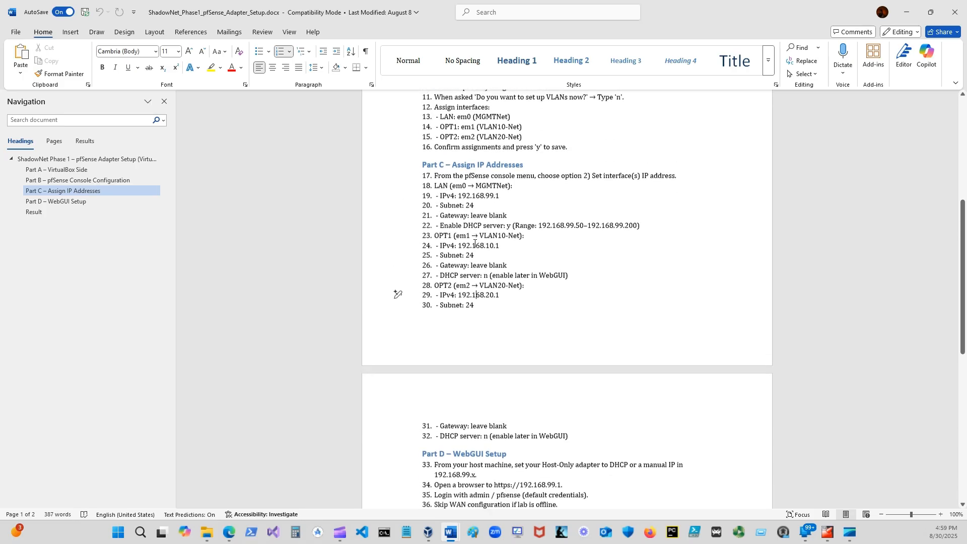
scroll(476, 243, down, 7)
scroll(477, 241, up, 7)
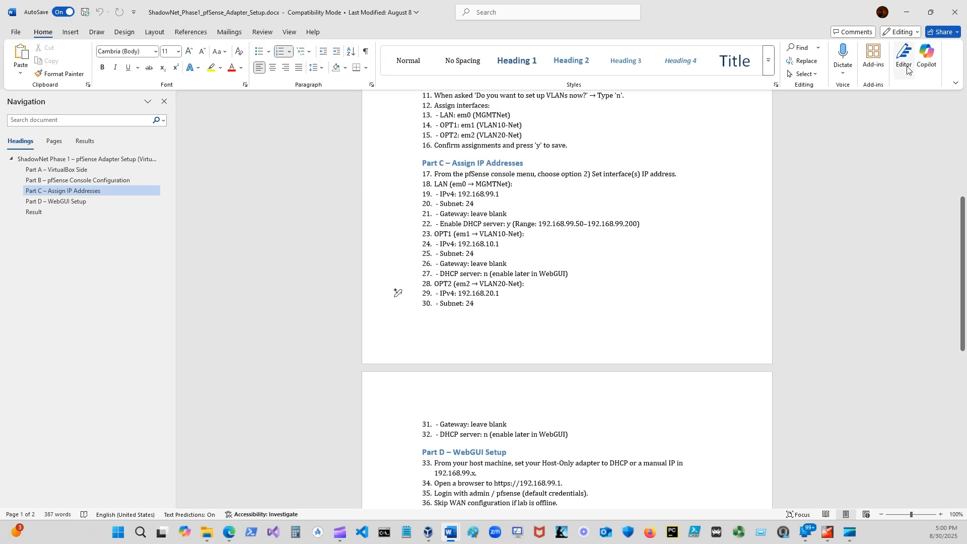
Step: Minimize both ShadowNet Word documents, check the pfSense dashboard in the browser, and close its tab, leaving the ChatGPT setup conversation open
click(910, 13)
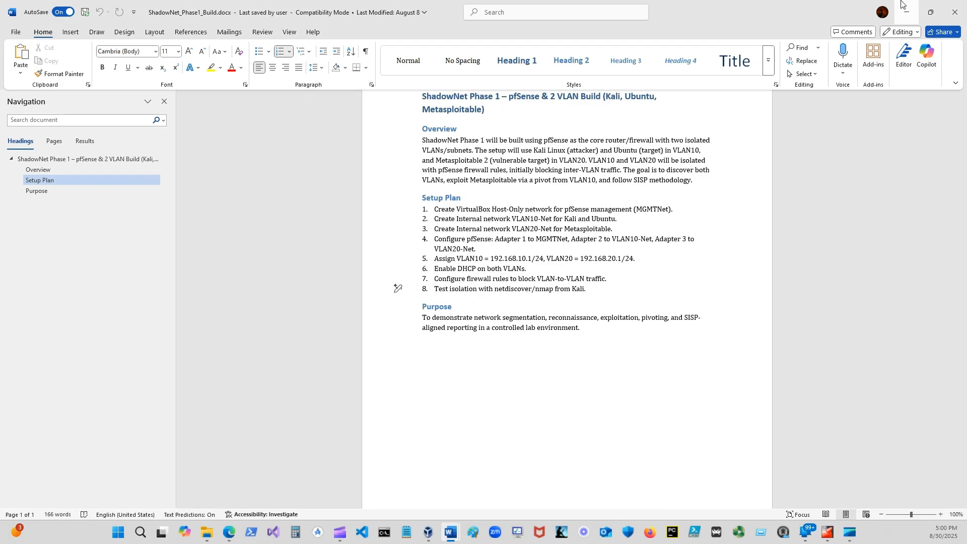
click(909, 9)
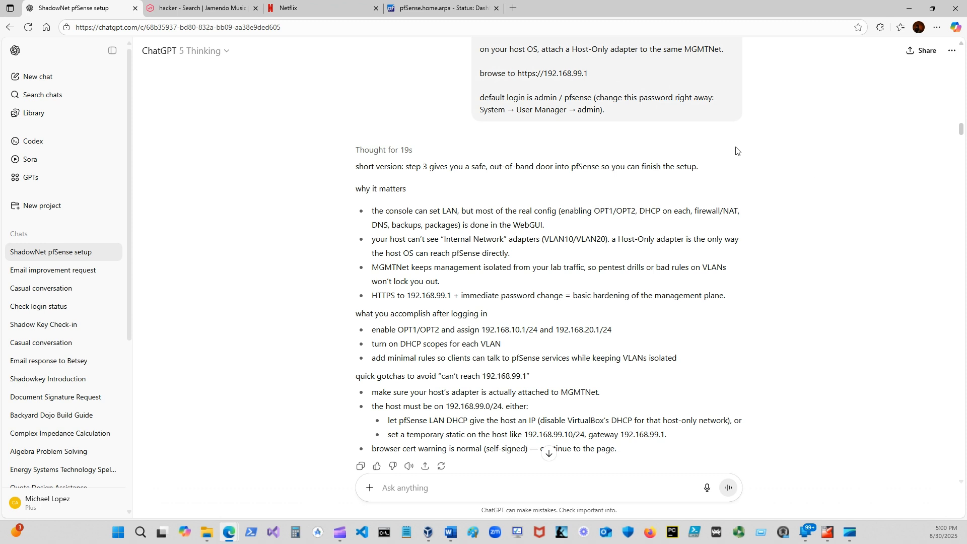
click(436, 10)
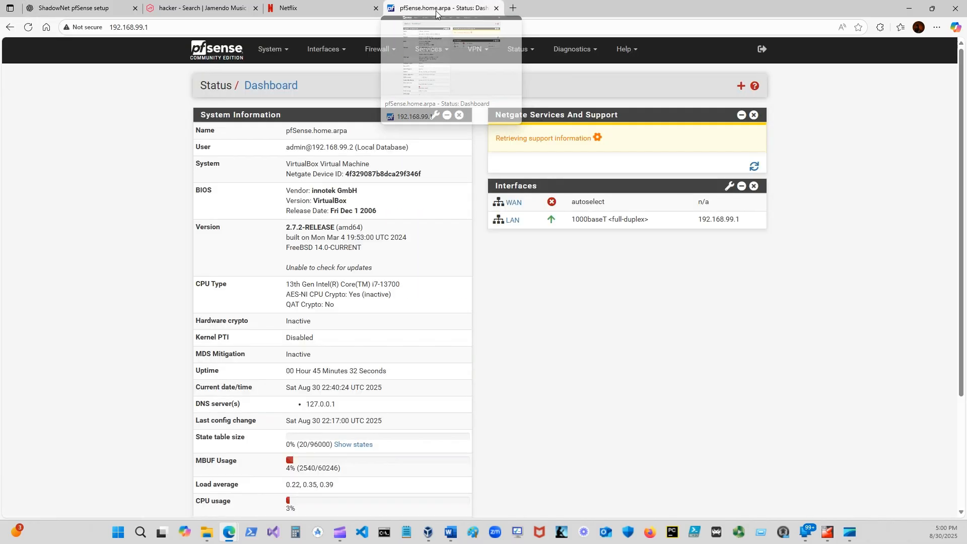
click(91, 10)
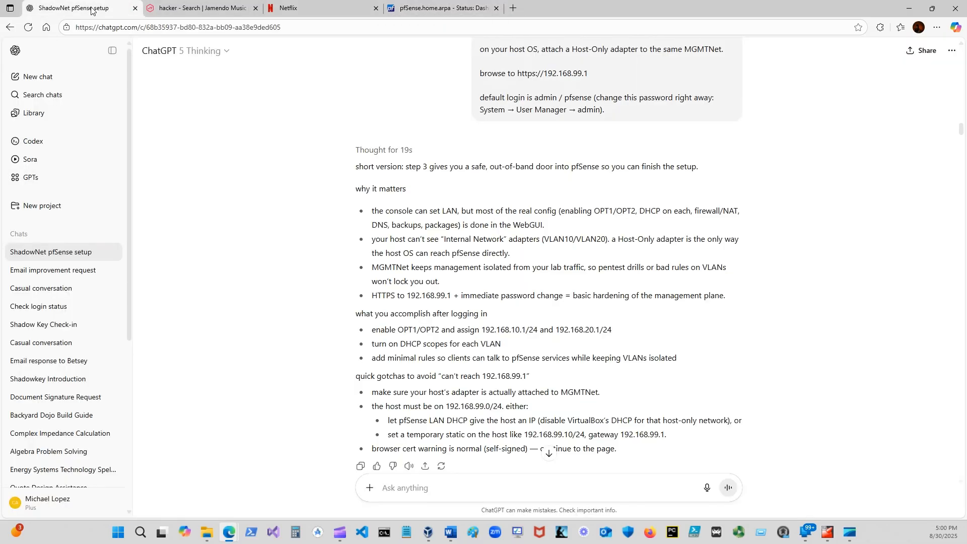
click(496, 8)
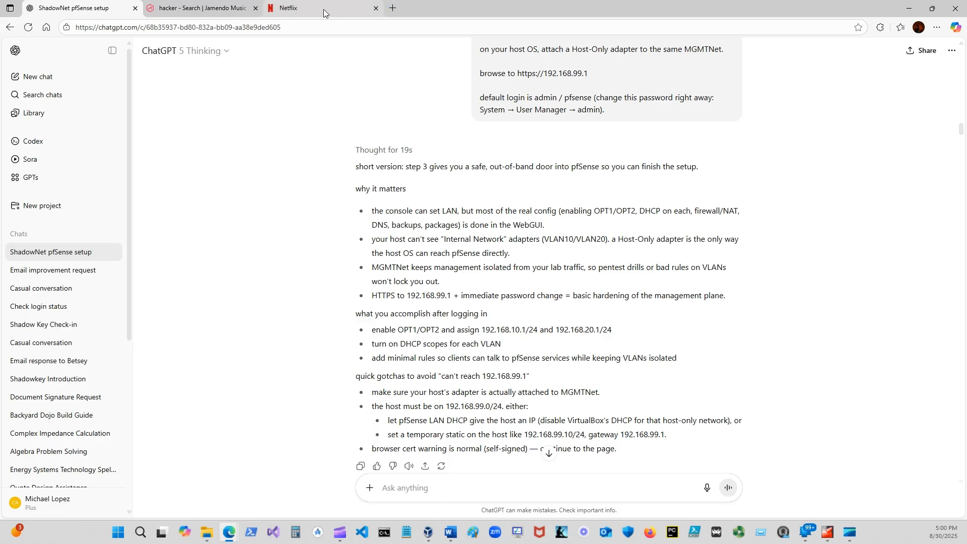